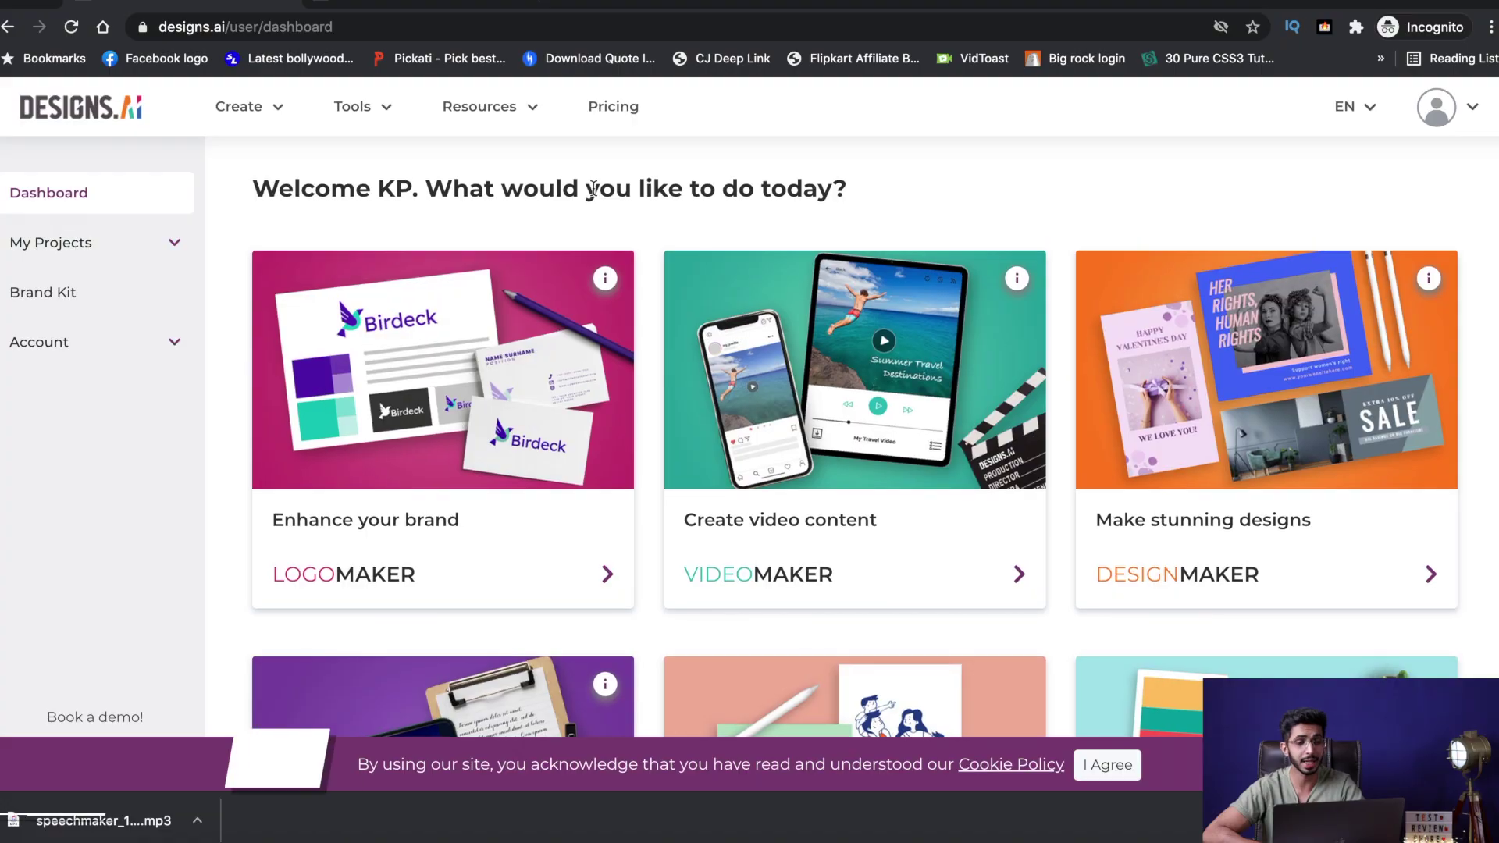
# Scroll up and down through the dashboard's tool cards.
pyautogui.scroll(-1, 594, 189)
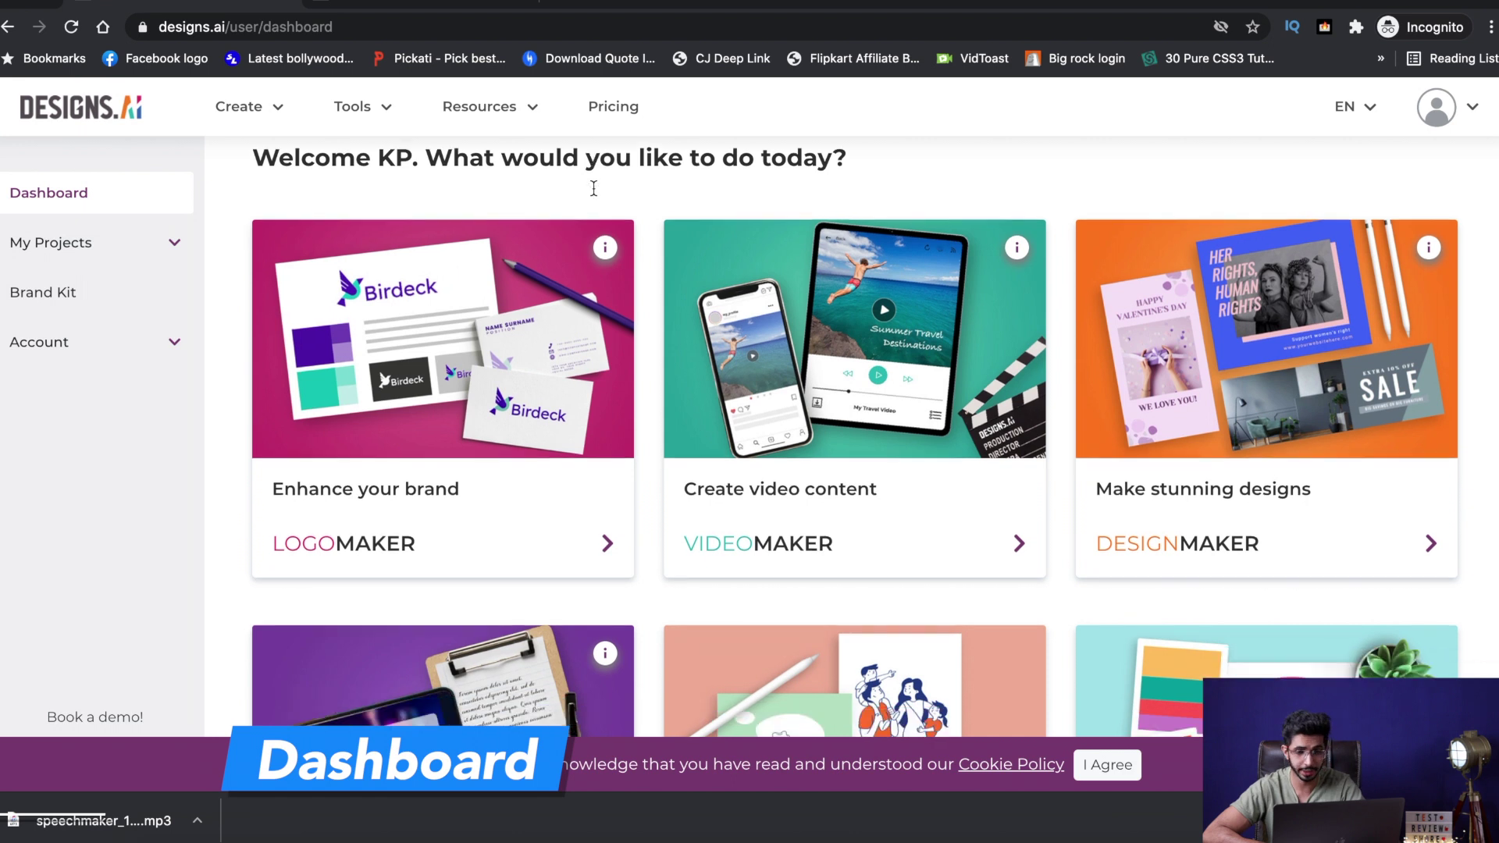
pyautogui.scroll(-1, 1109, 337)
pyautogui.scroll(1, 1110, 337)
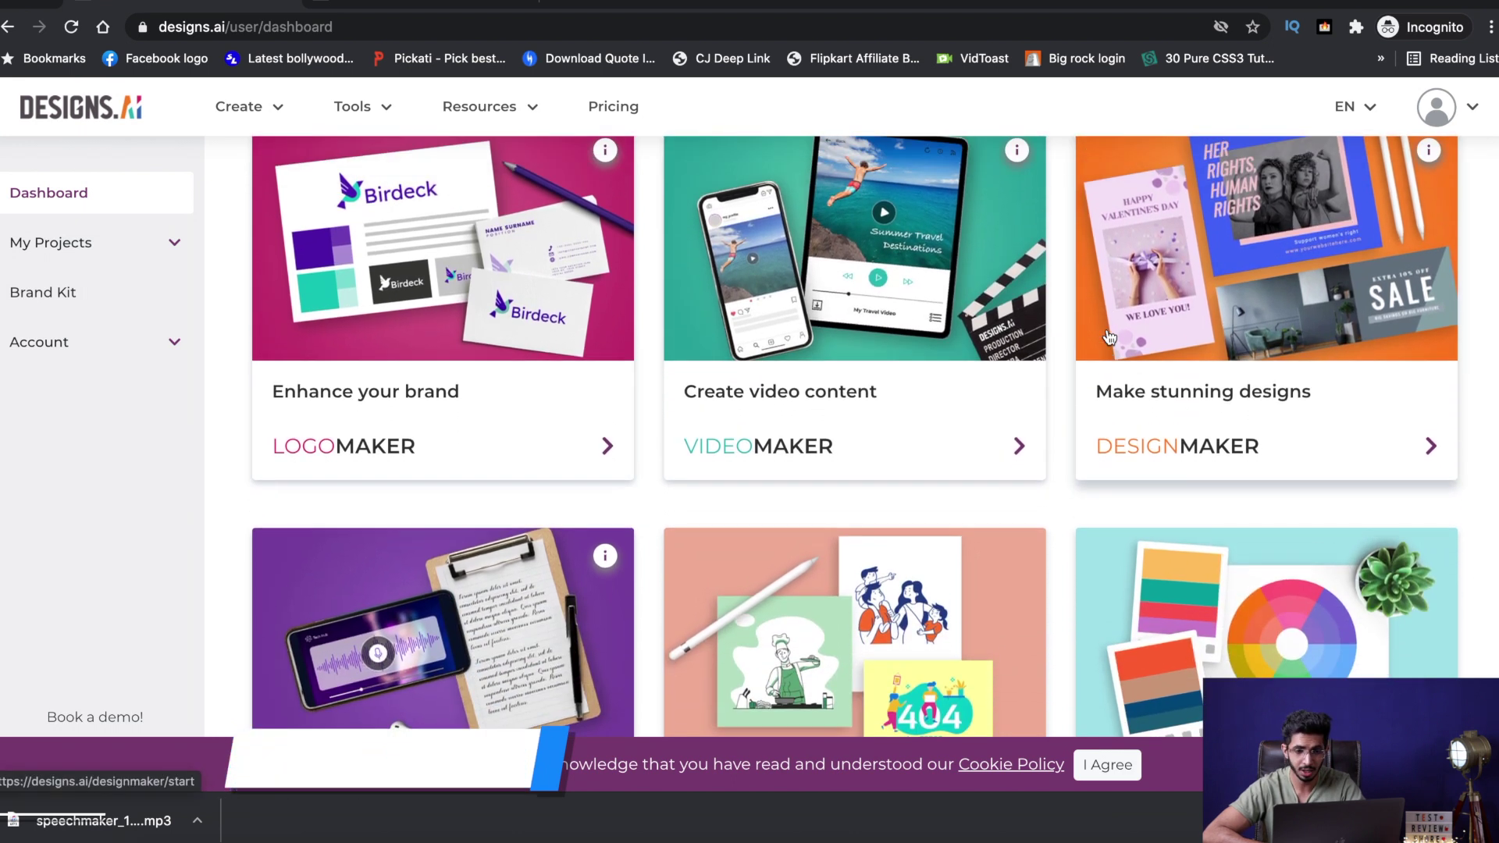
pyautogui.scroll(-2, 1163, 242)
pyautogui.scroll(-4, 972, 322)
pyautogui.scroll(-4, 1215, 361)
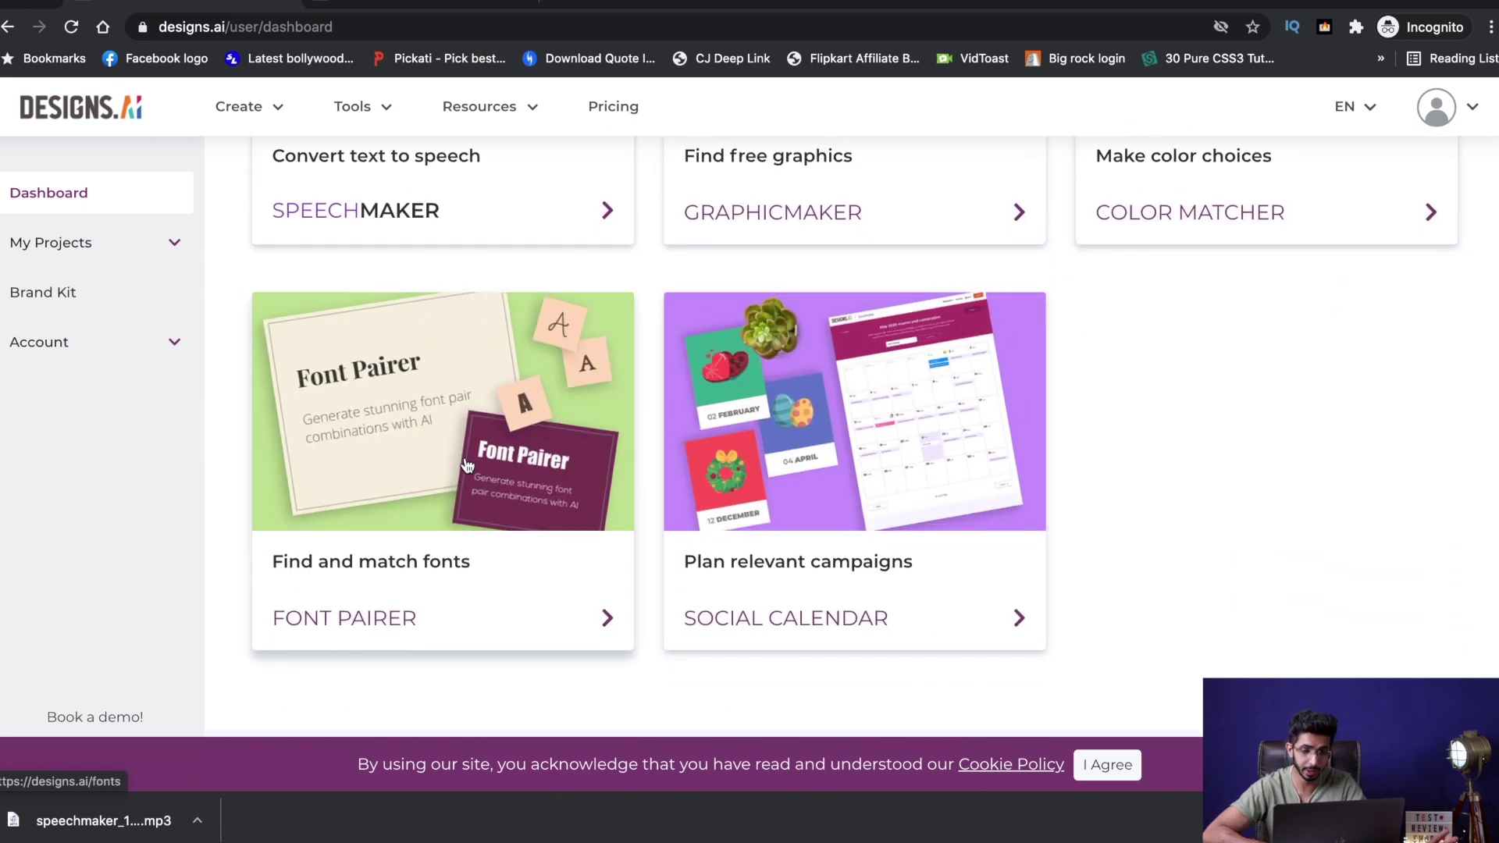
pyautogui.scroll(10, 467, 465)
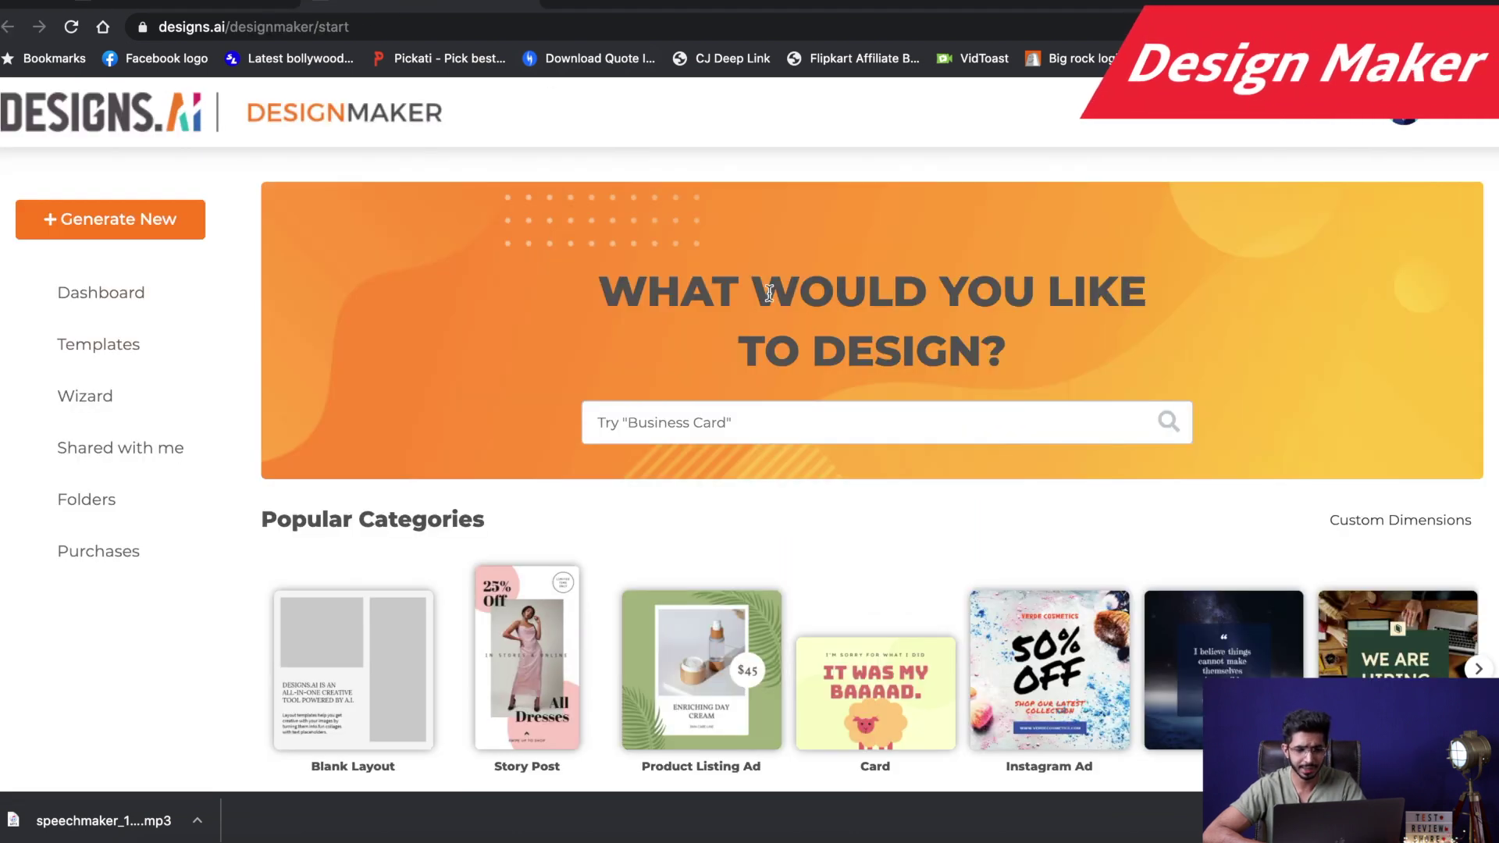
pyautogui.scroll(-4, 769, 293)
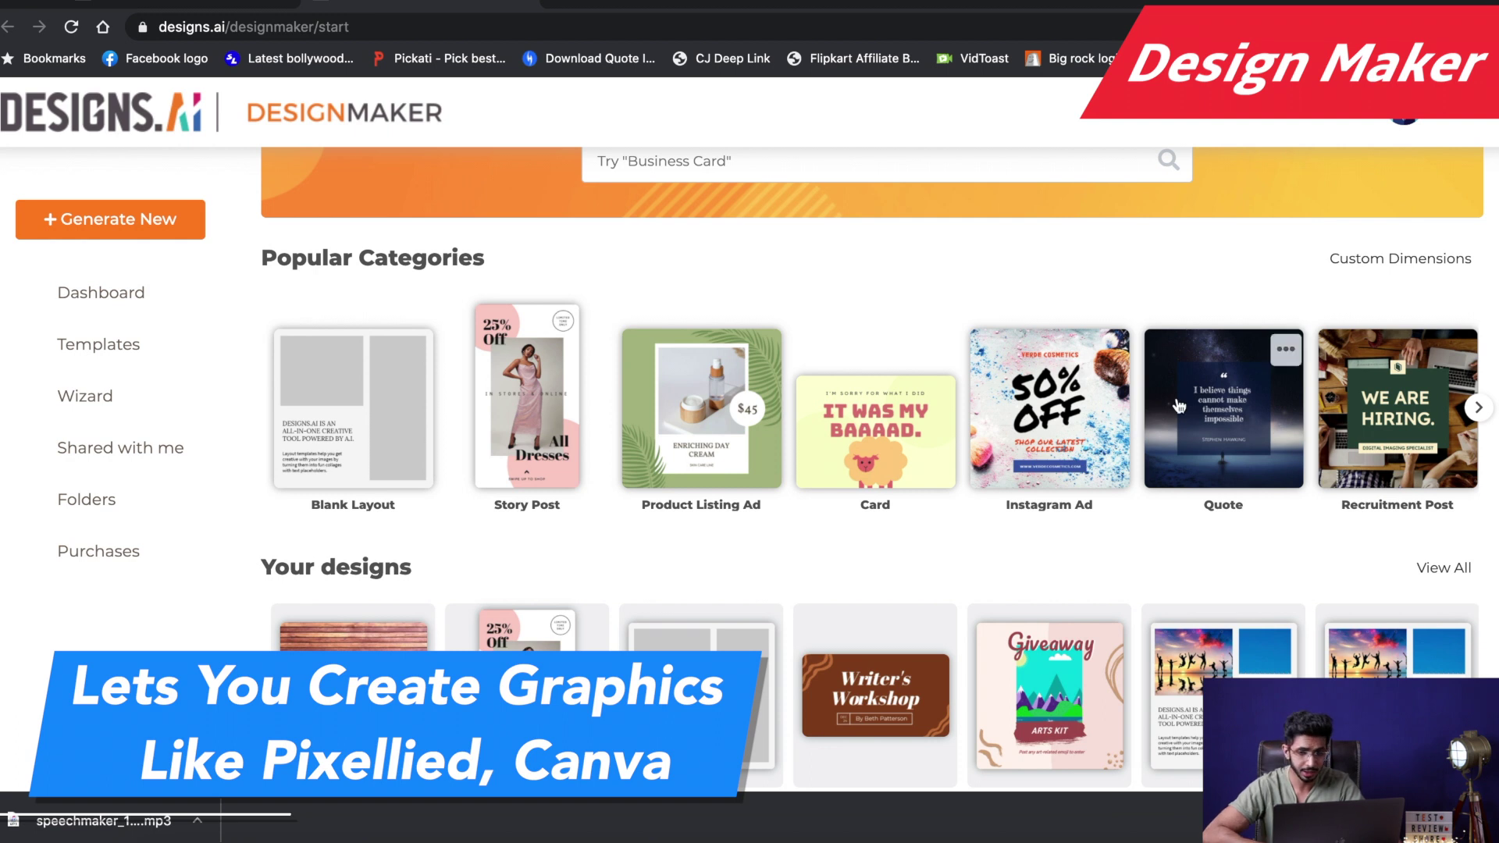
# Start a Recruitment Post design, browse its templates, then go back to the dashboard.
pyautogui.click(1404, 430)
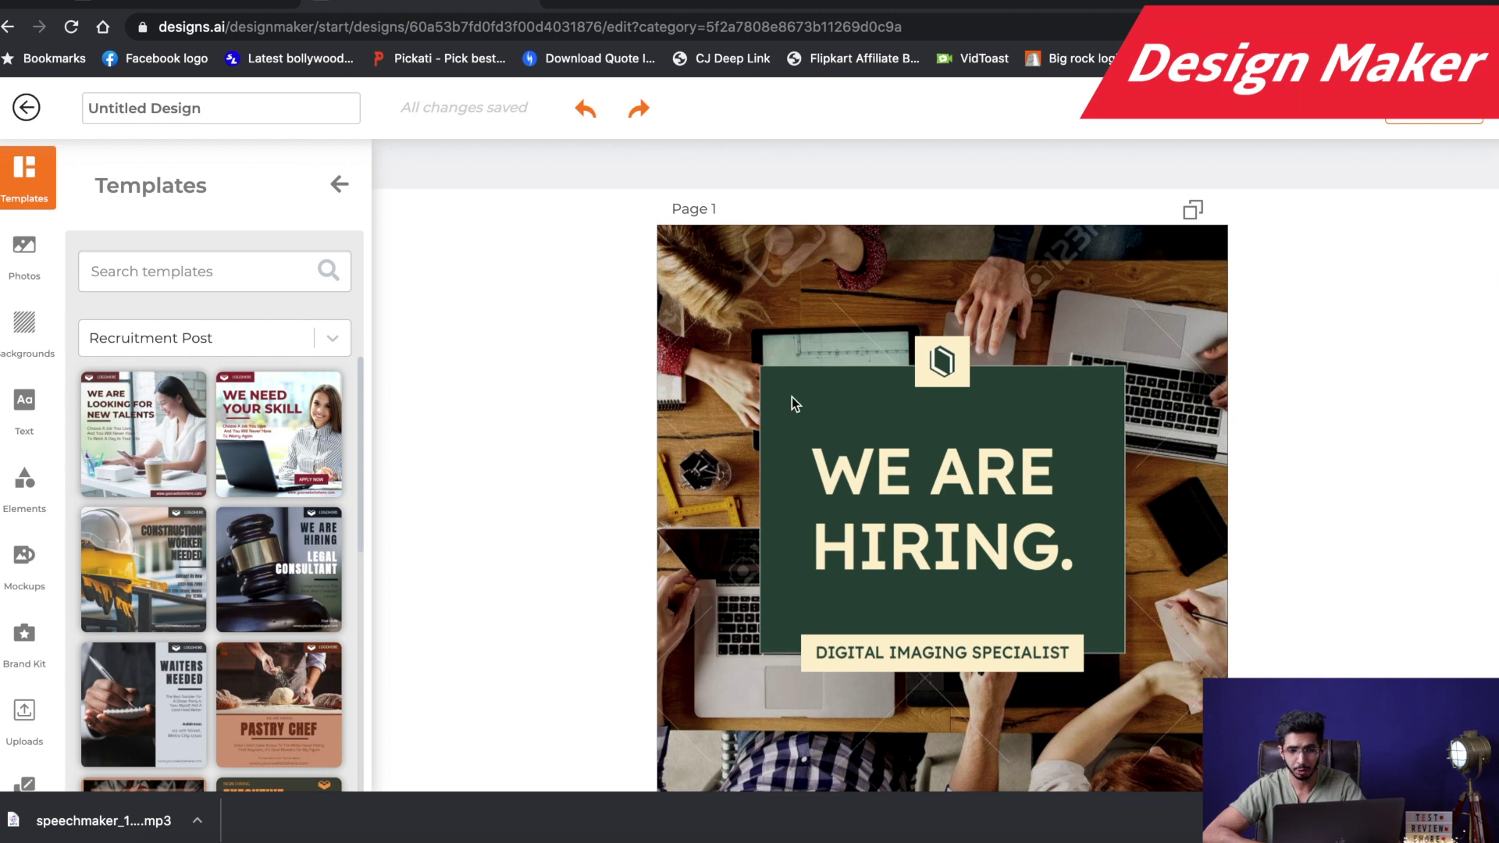
pyautogui.scroll(-1, 791, 397)
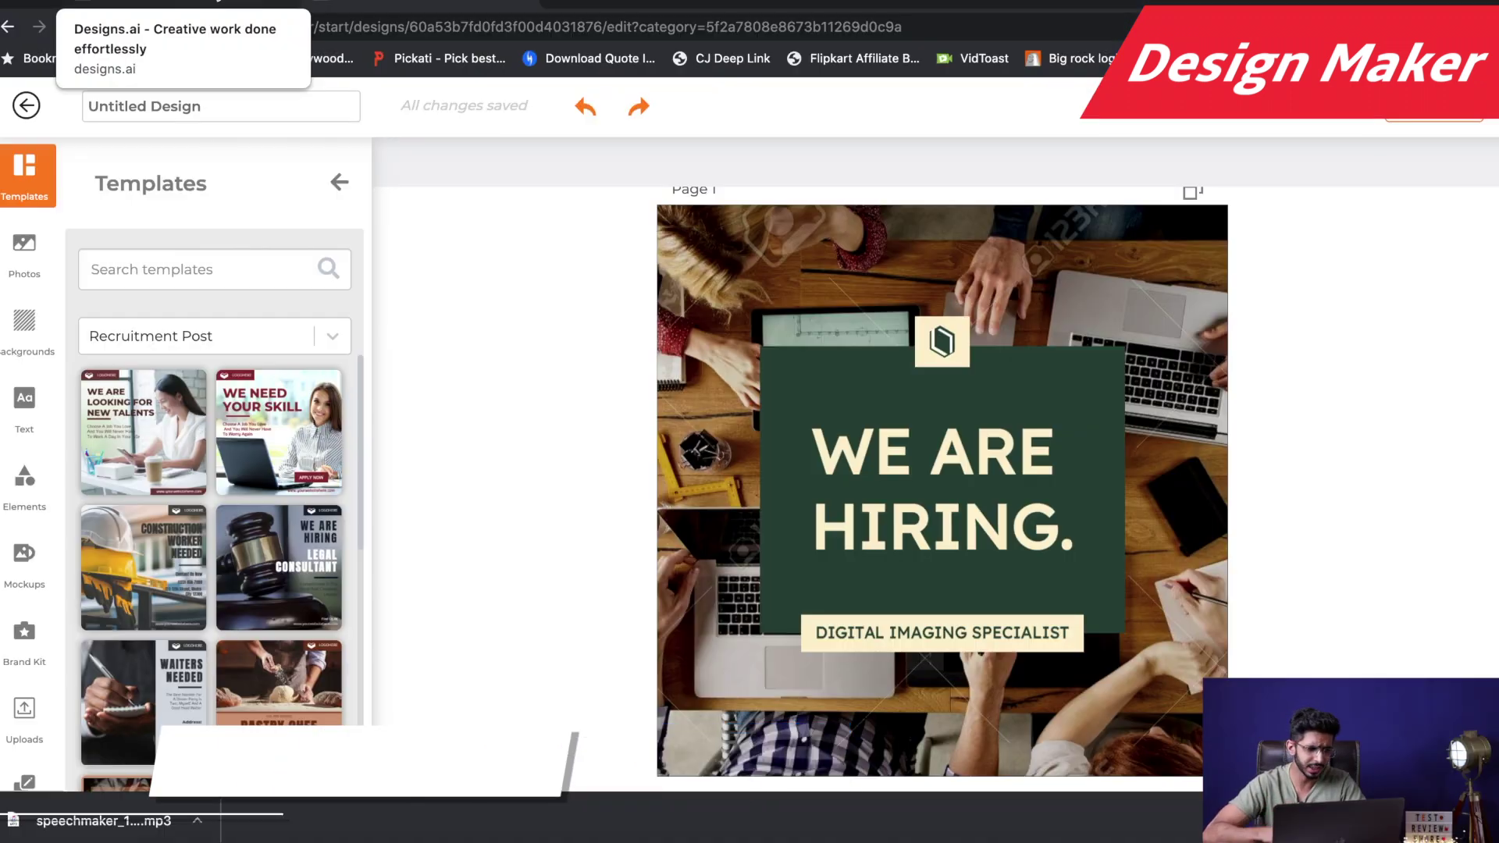
pyautogui.scroll(-2, 199, 455)
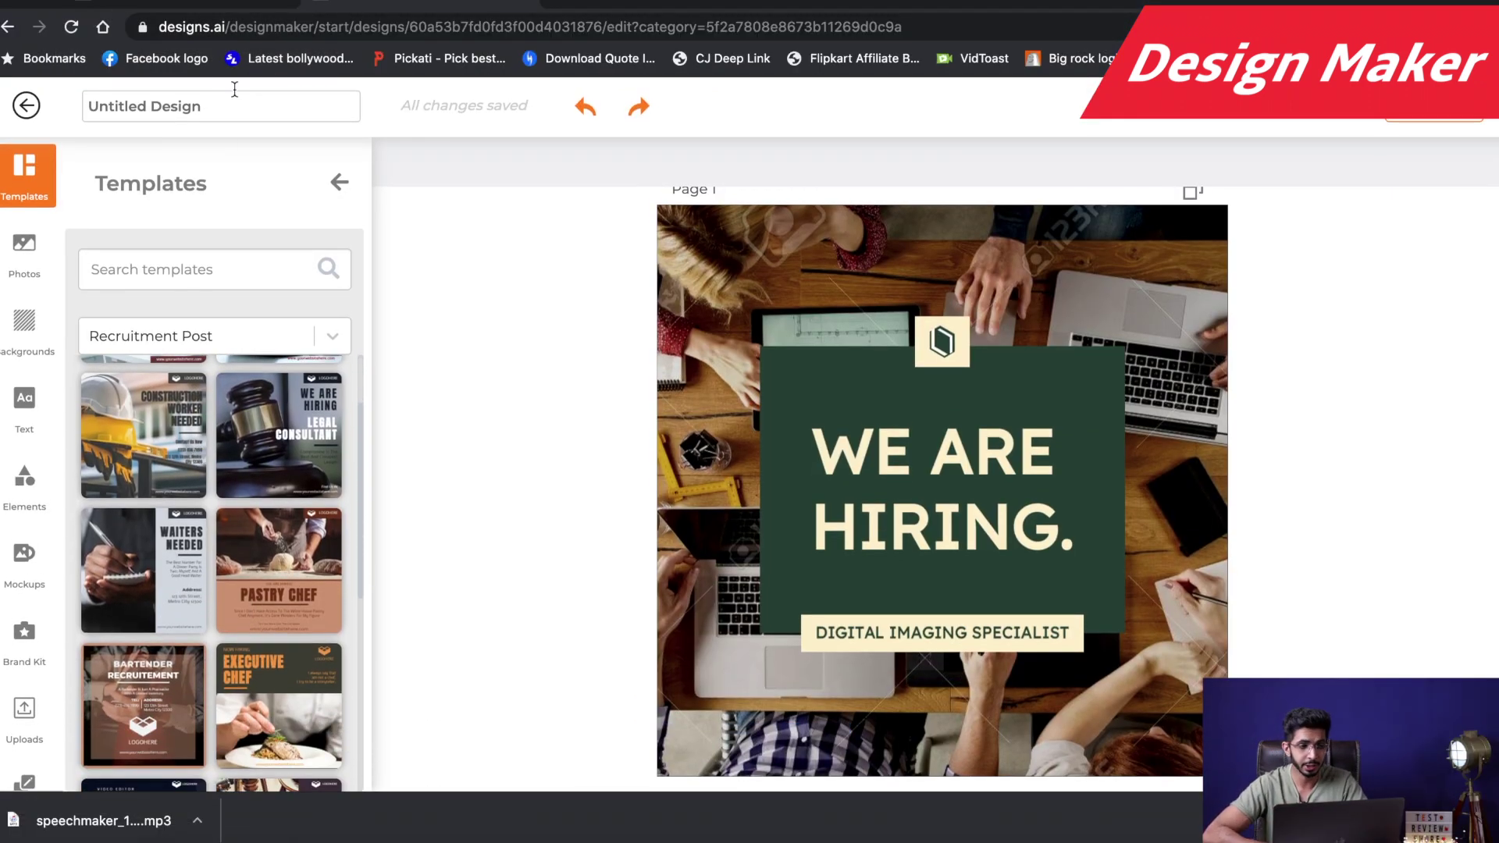
pyautogui.click(221, 11)
pyautogui.scroll(-2, 542, 218)
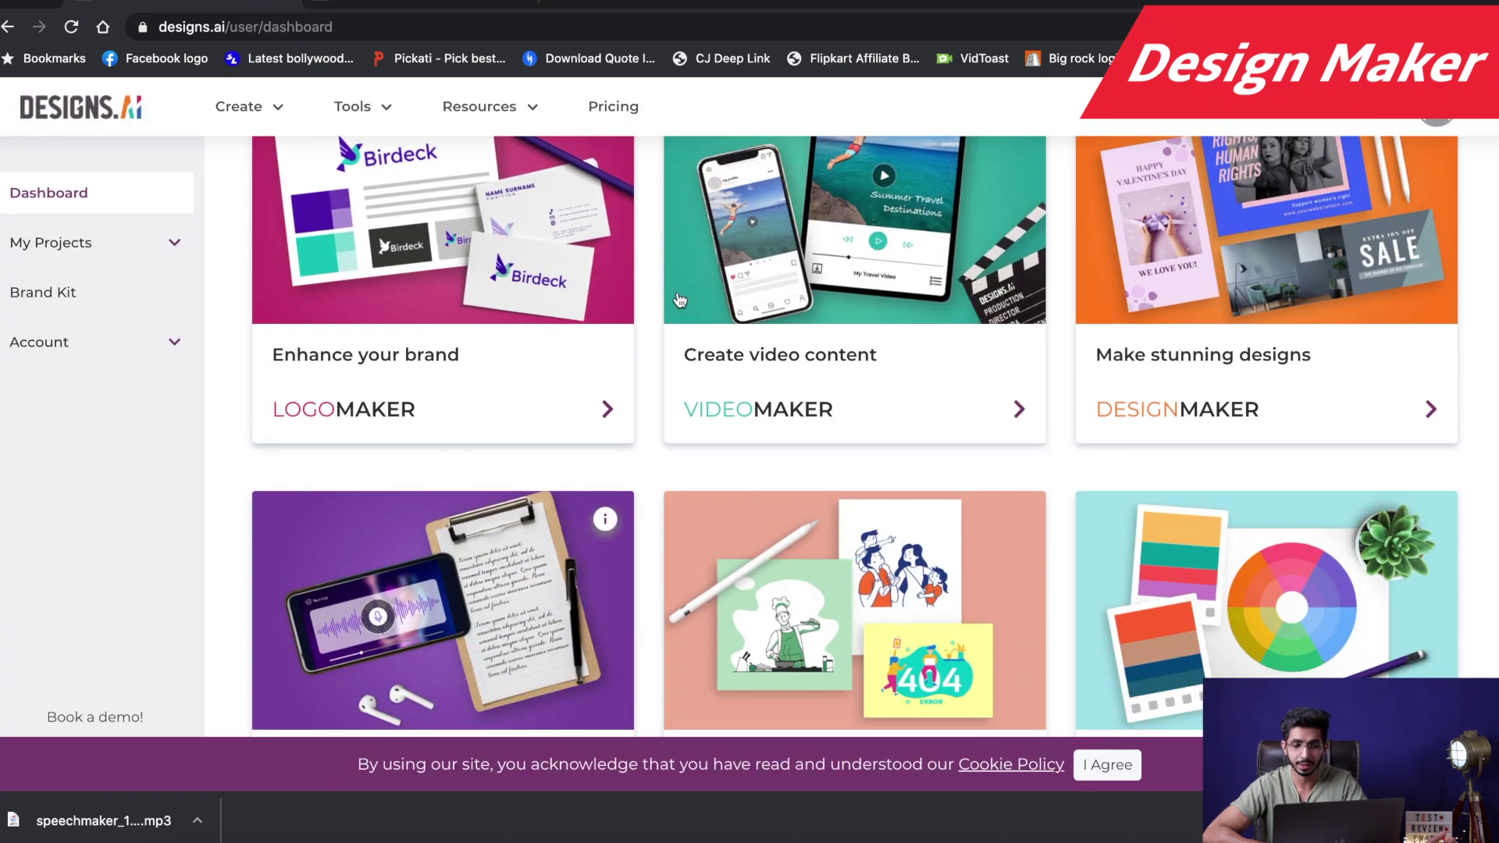
# Open the Speechmaker card in a new browser tab and switch to it.
pyautogui.scroll(-3, 669, 300)
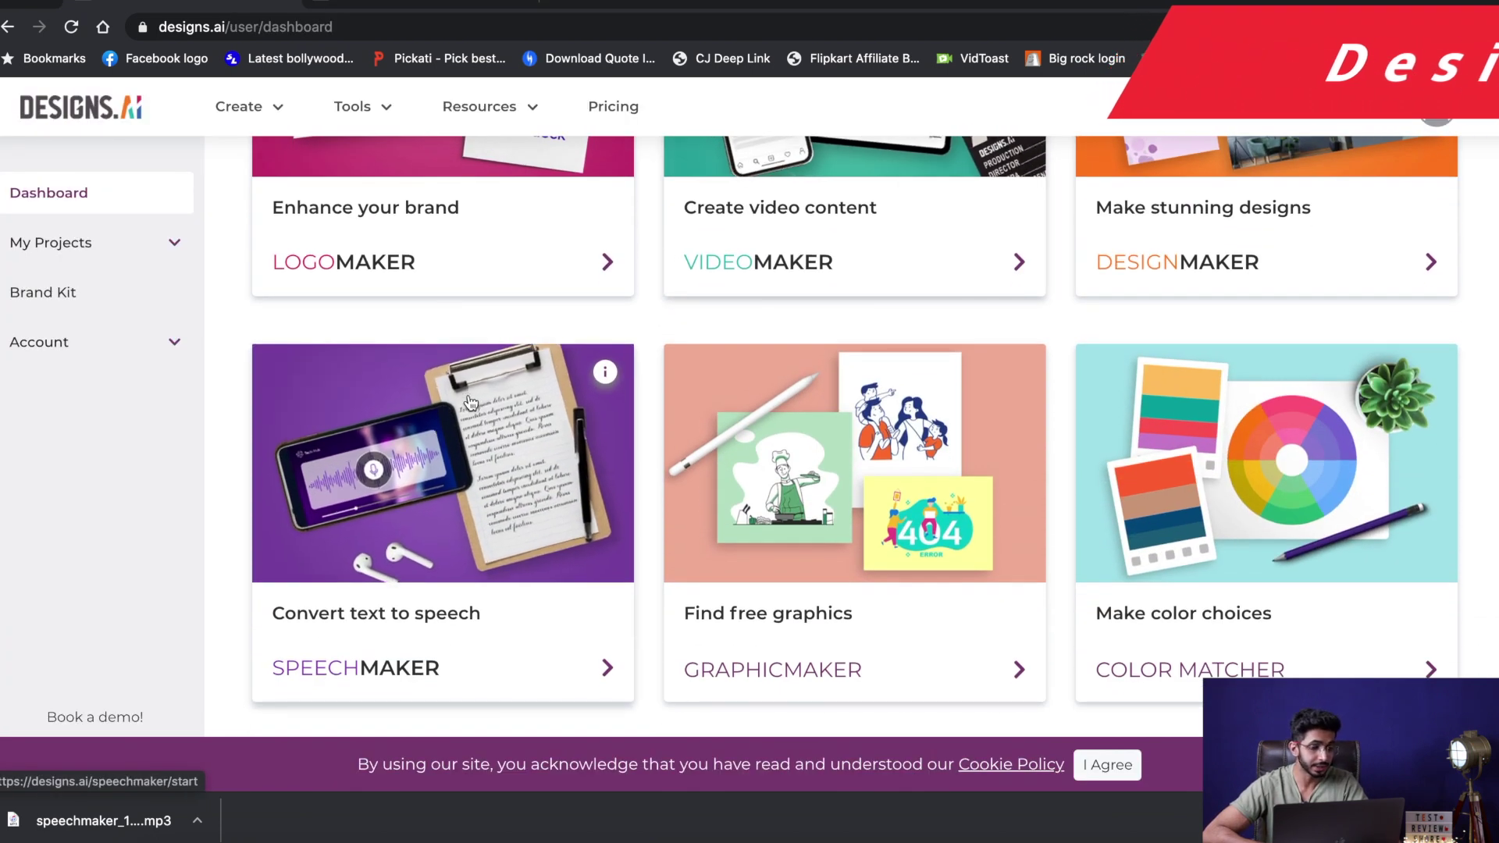
pyautogui.rightClick(493, 361)
pyautogui.click(546, 368)
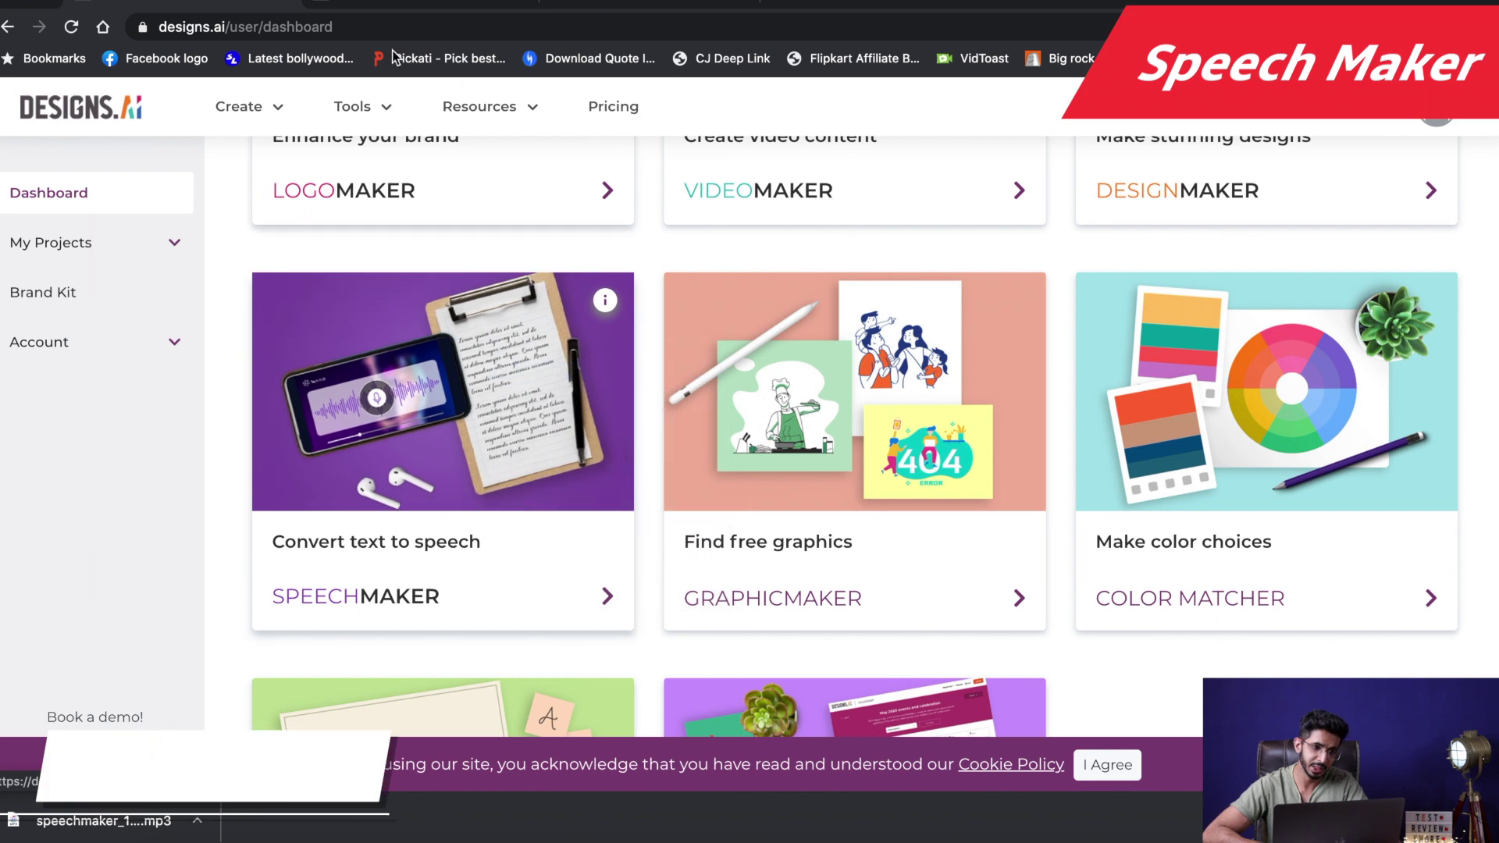
pyautogui.click(610, 3)
# Paste the seven work-from-home tips into the text box, leaving 240 characters remaining.
pyautogui.scroll(-3, 1005, 452)
pyautogui.scroll(3, 820, 344)
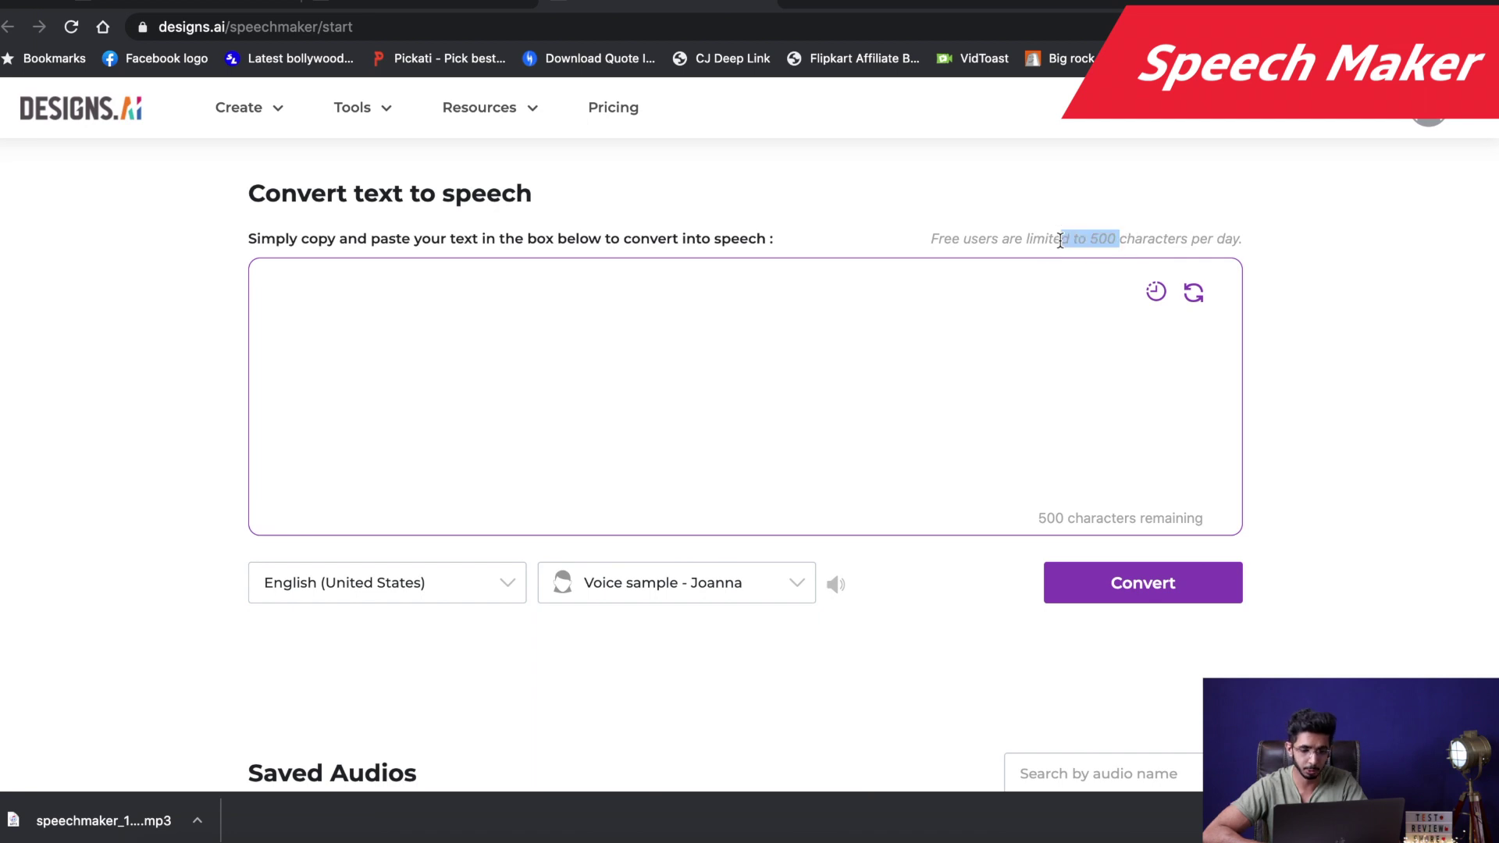
pyautogui.click(602, 428)
pyautogui.write('1. Get Dressed in office clothes. 2. Create a separate home office space. 3. Keep clearly defined working hours. 4. Turn off the distractions & social media. 5. Don’t get too sucked in by the news. 6. Communicate well online. 7. Get a fast internet connection.')
pyautogui.moveTo(578, 453); pyautogui.dragTo(293, 311)
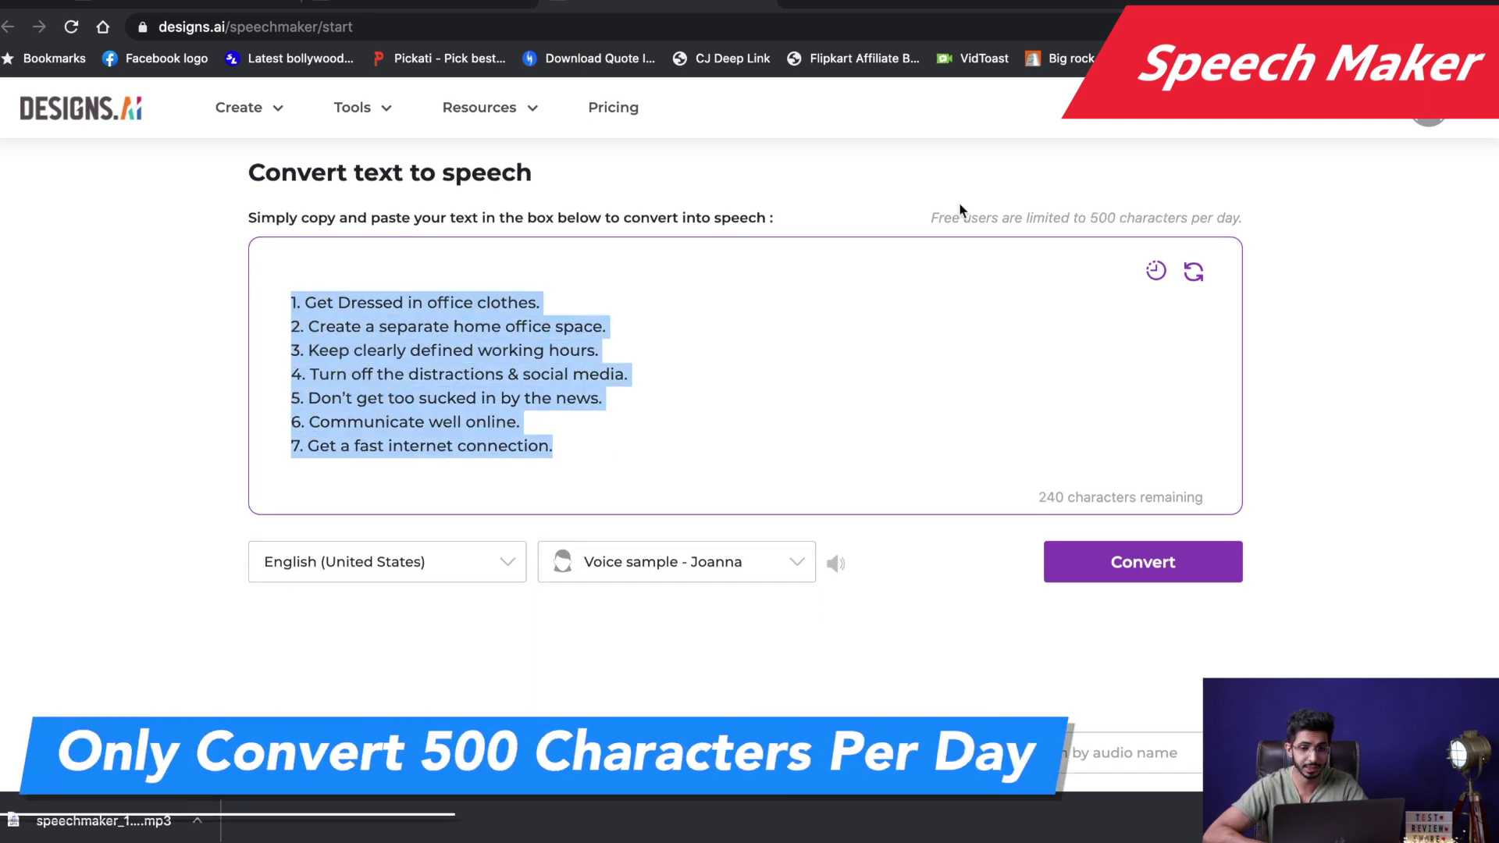
pyautogui.click(1167, 220)
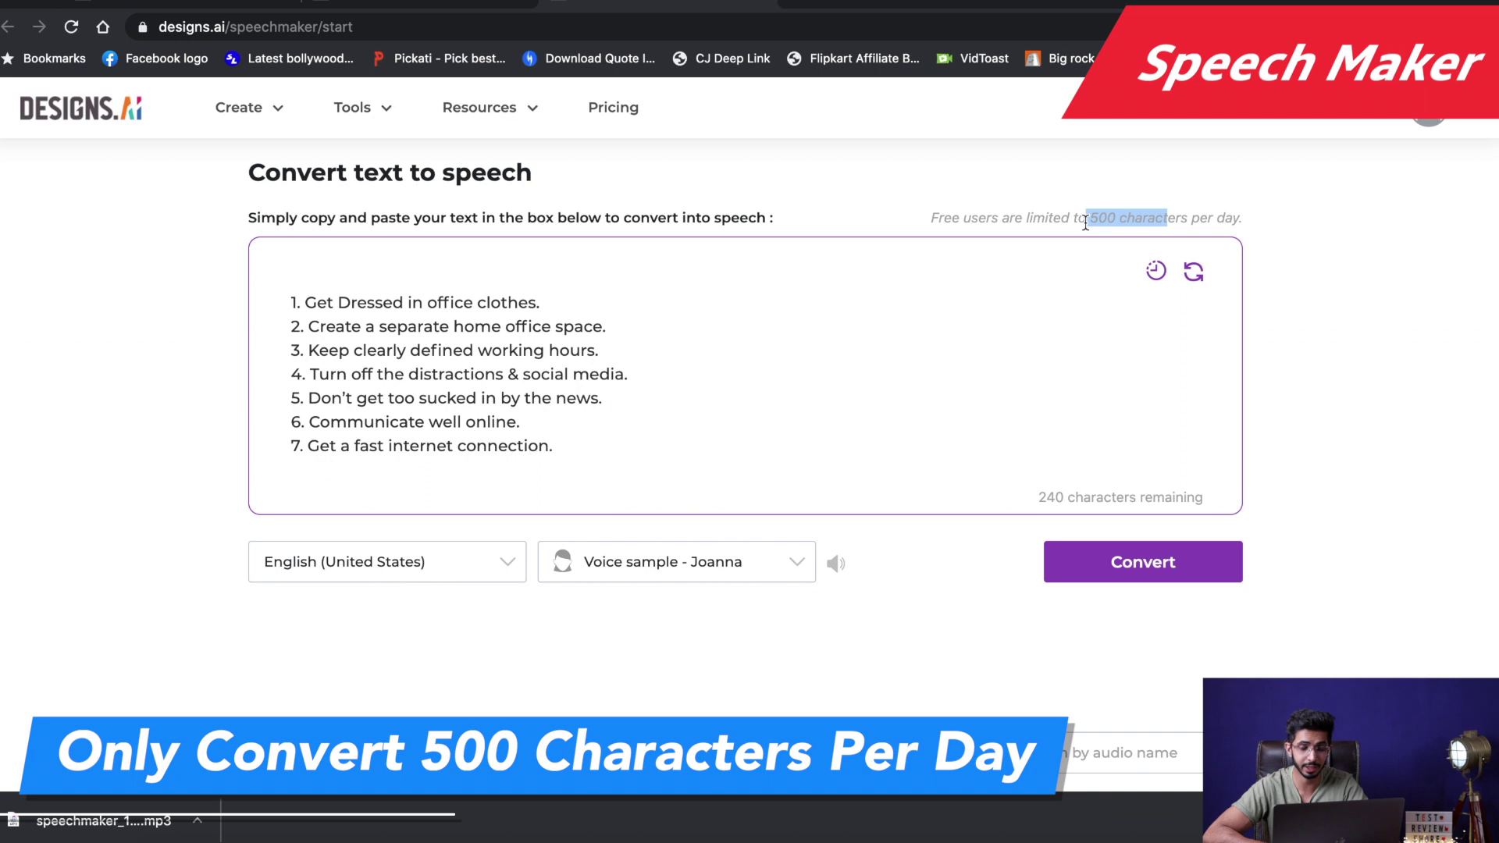
pyautogui.scroll(-5, 594, 405)
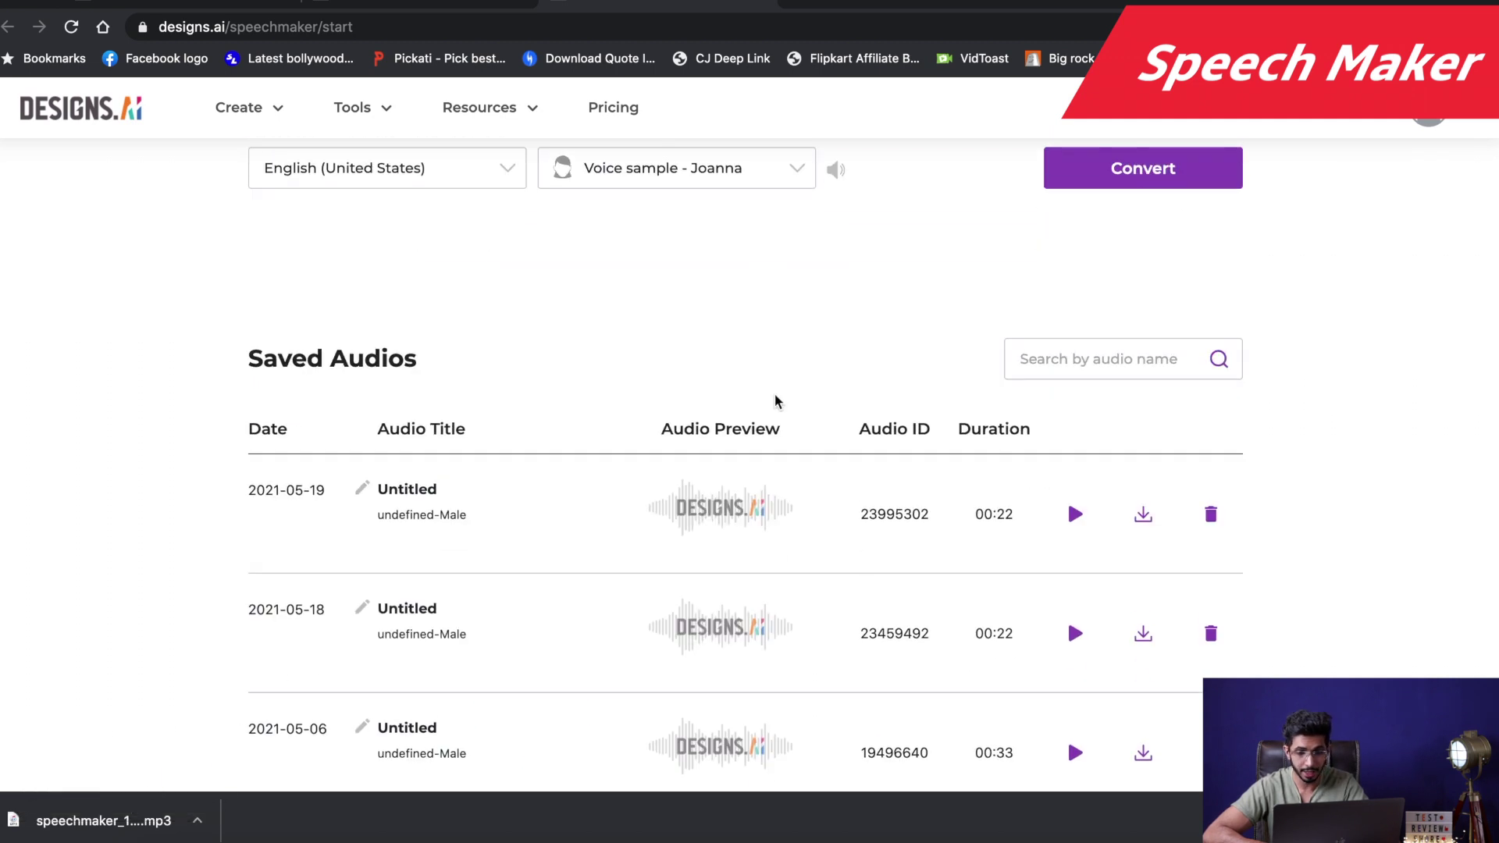
pyautogui.scroll(5, 954, 341)
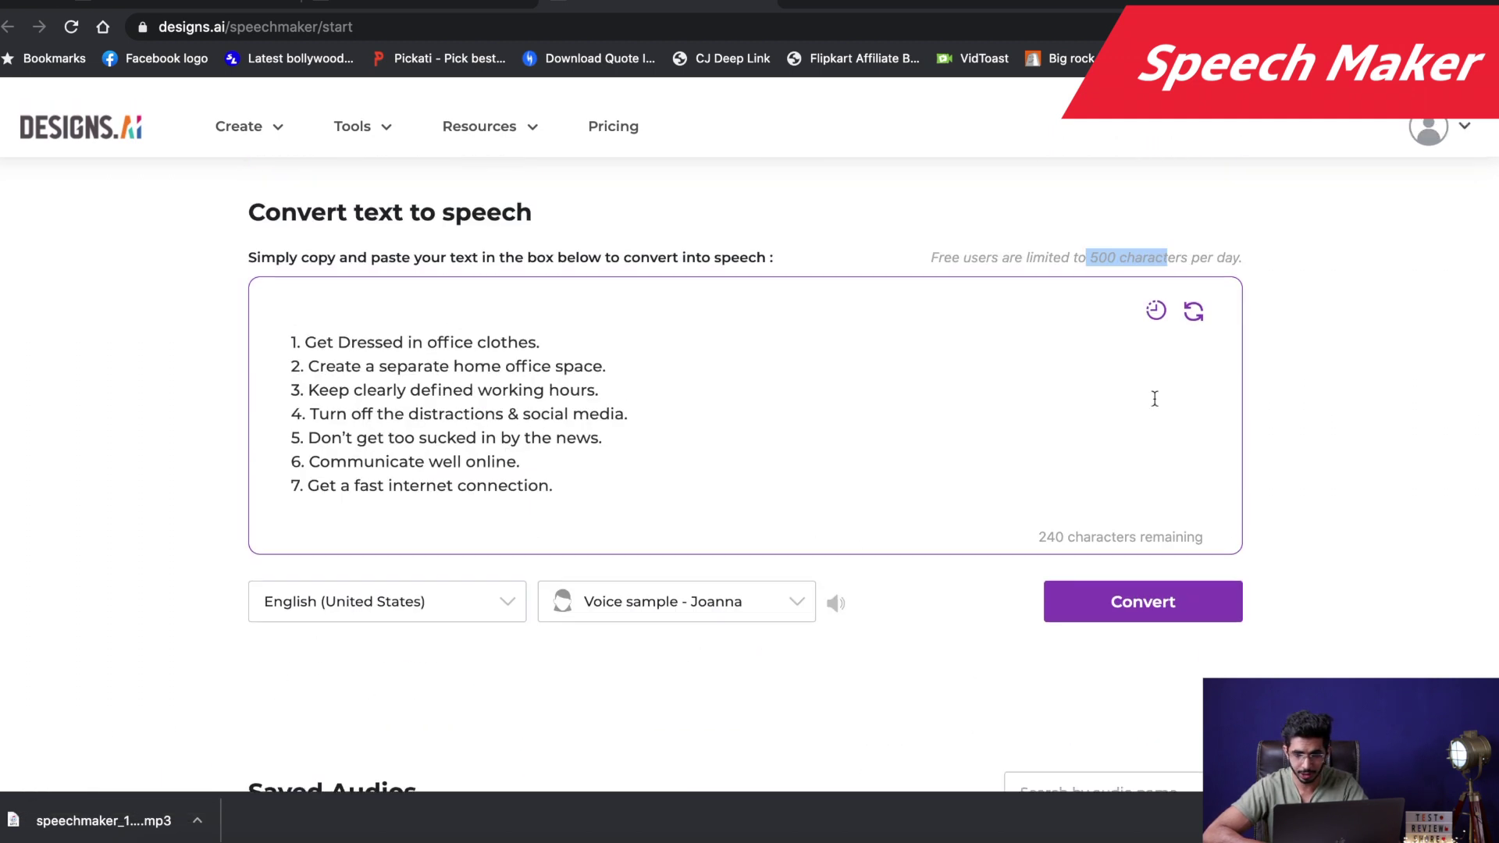
# Try converting the tips to speech and dismiss the daily-limit upgrade popup.
pyautogui.click(1141, 584)
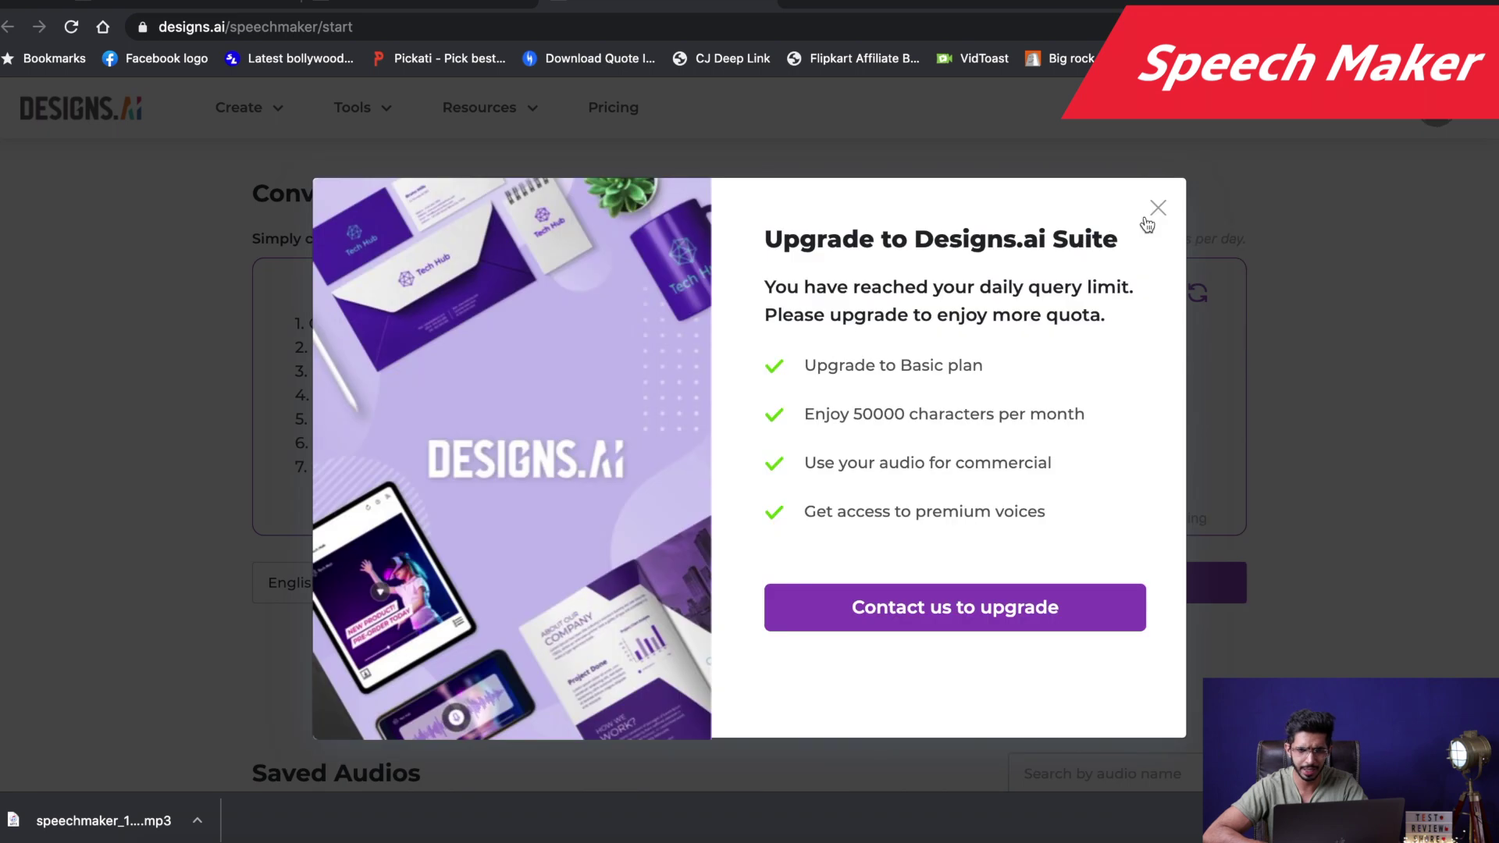
pyautogui.click(1156, 210)
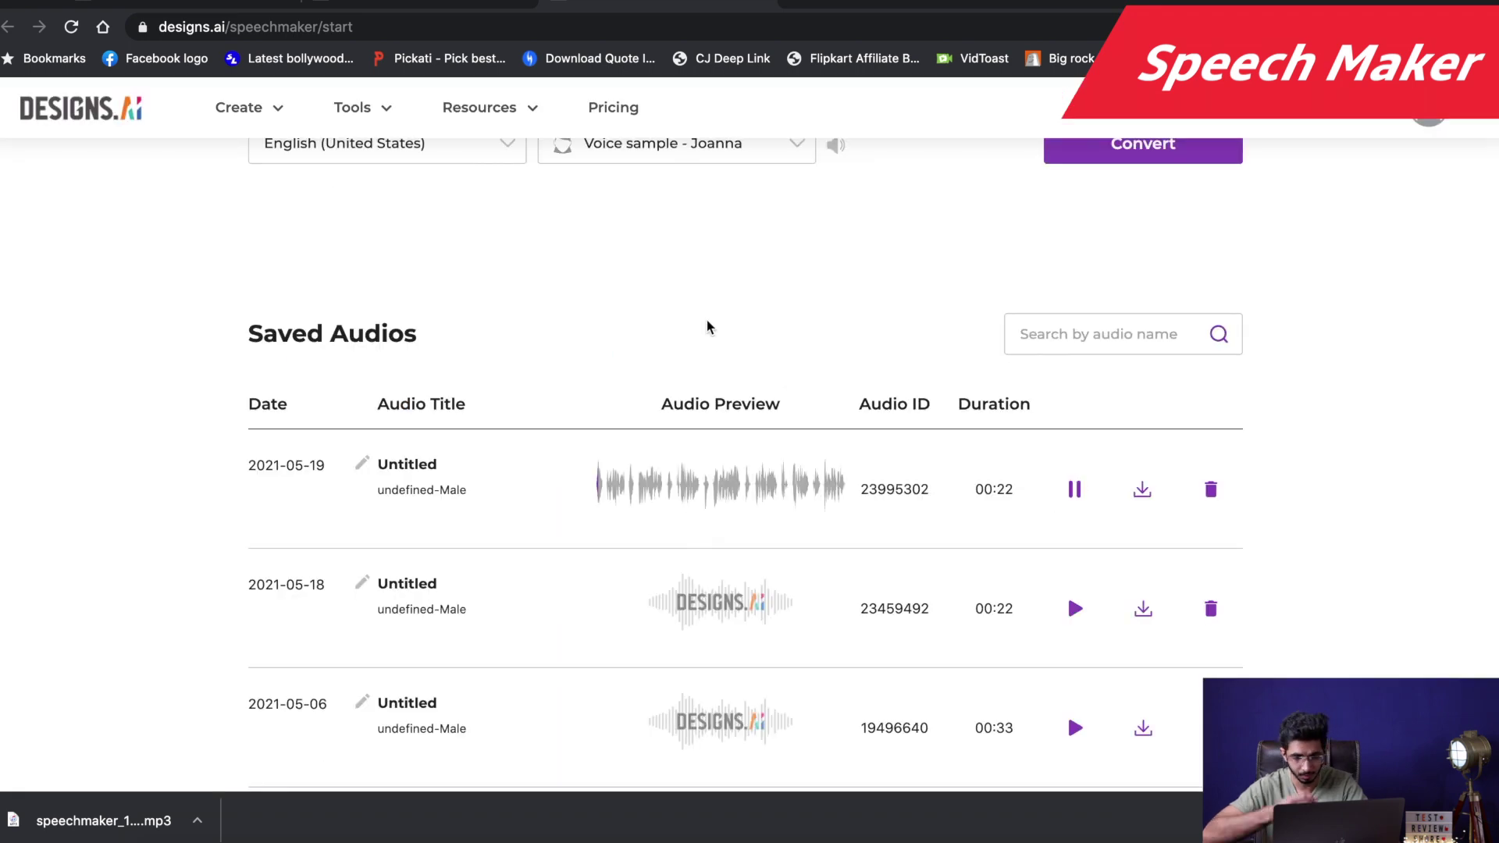
pyautogui.scroll(1, 613, 414)
pyautogui.scroll(3, 613, 414)
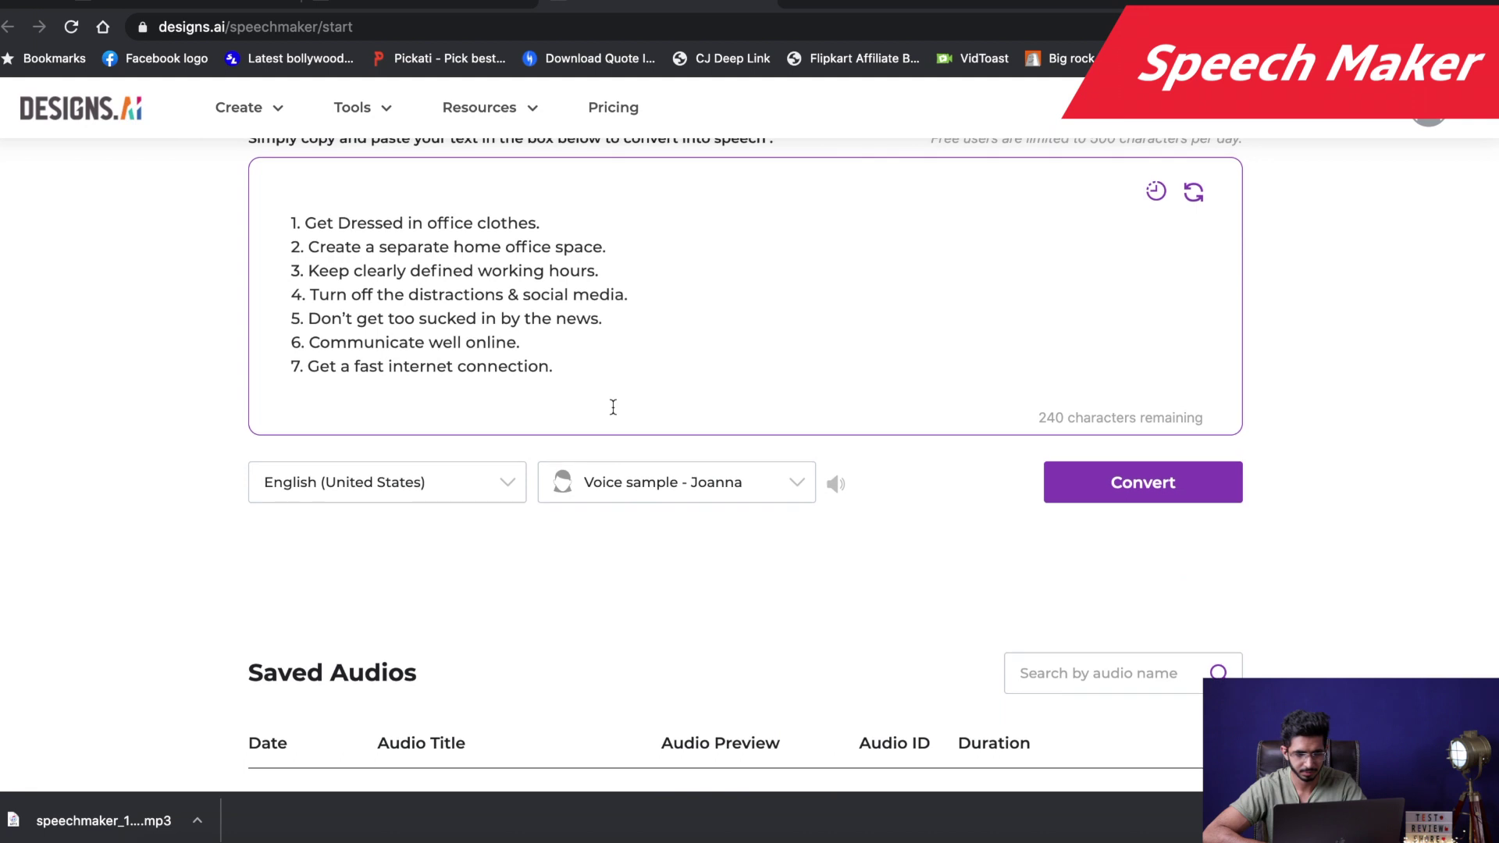
# Play the saved 2021-05-19 audio while following along in the tips text.
pyautogui.hotkey('ctrl', 'a')
pyautogui.click(380, 270)
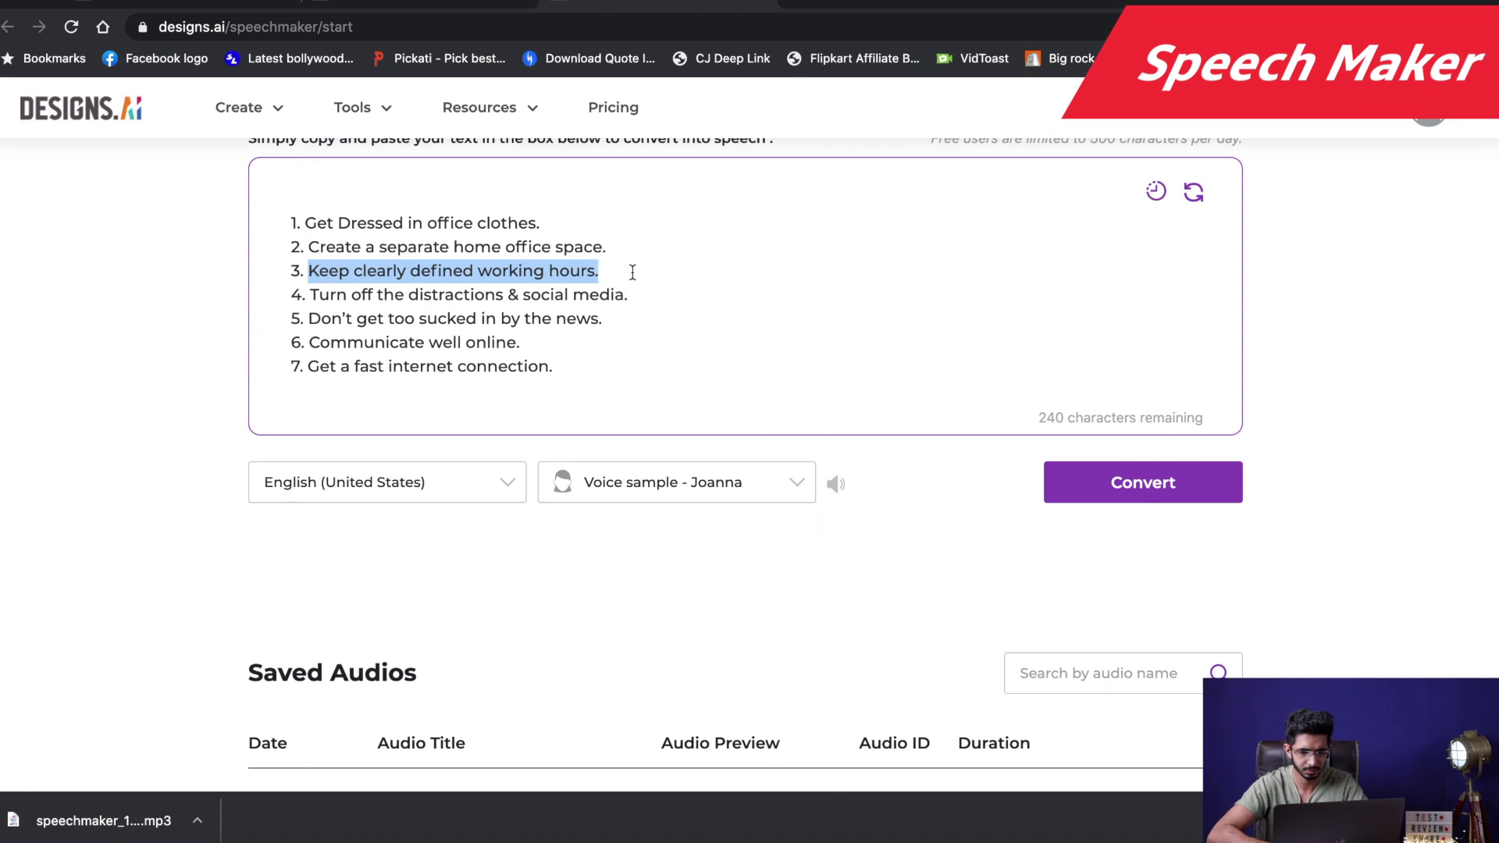
pyautogui.press('XF86AudioRaiseVolume')
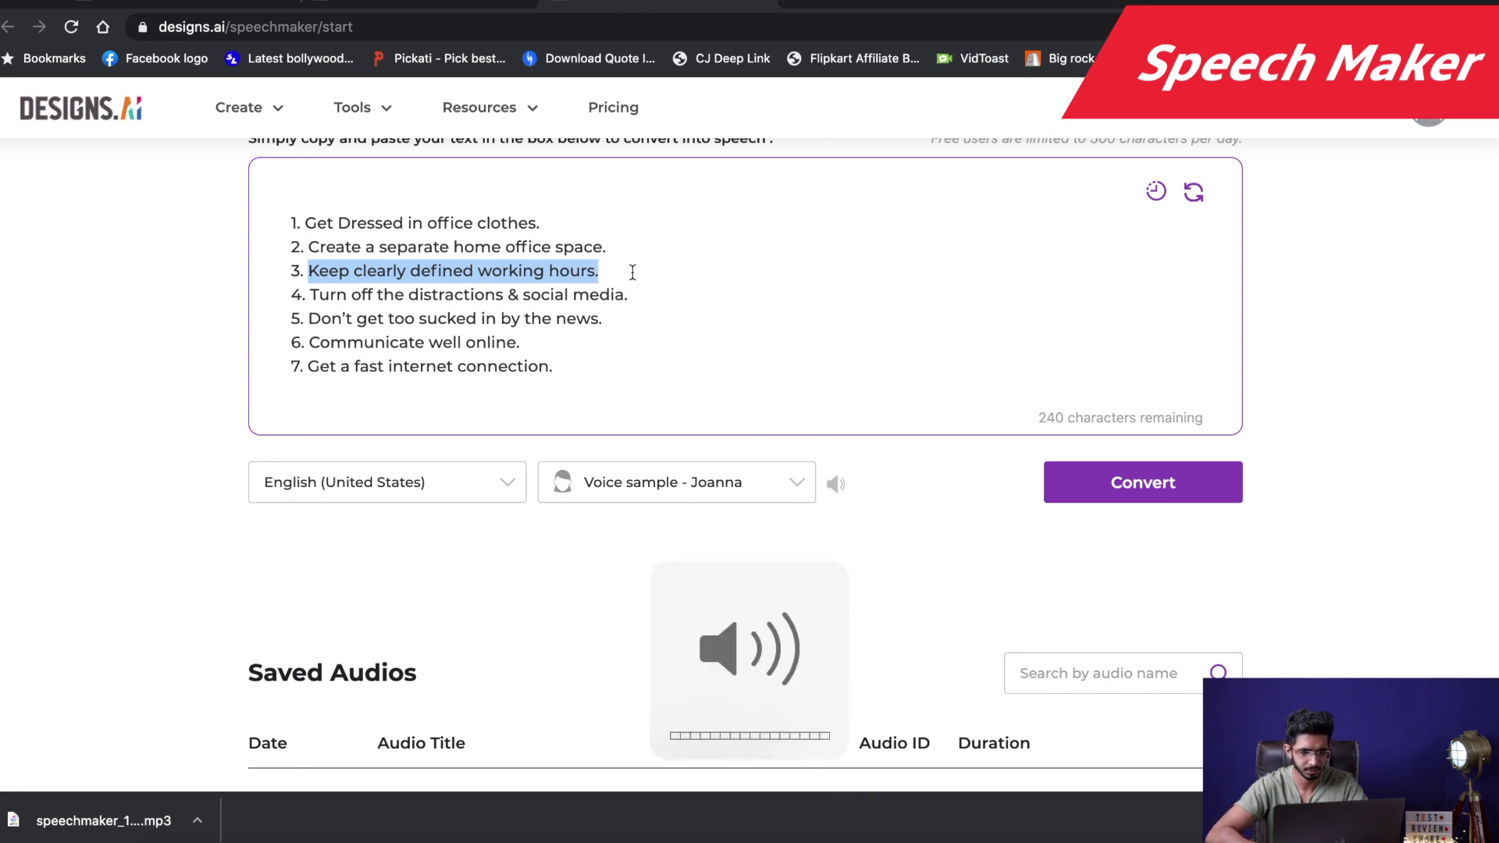
pyautogui.scroll(-1, 637, 270)
pyautogui.click(640, 267)
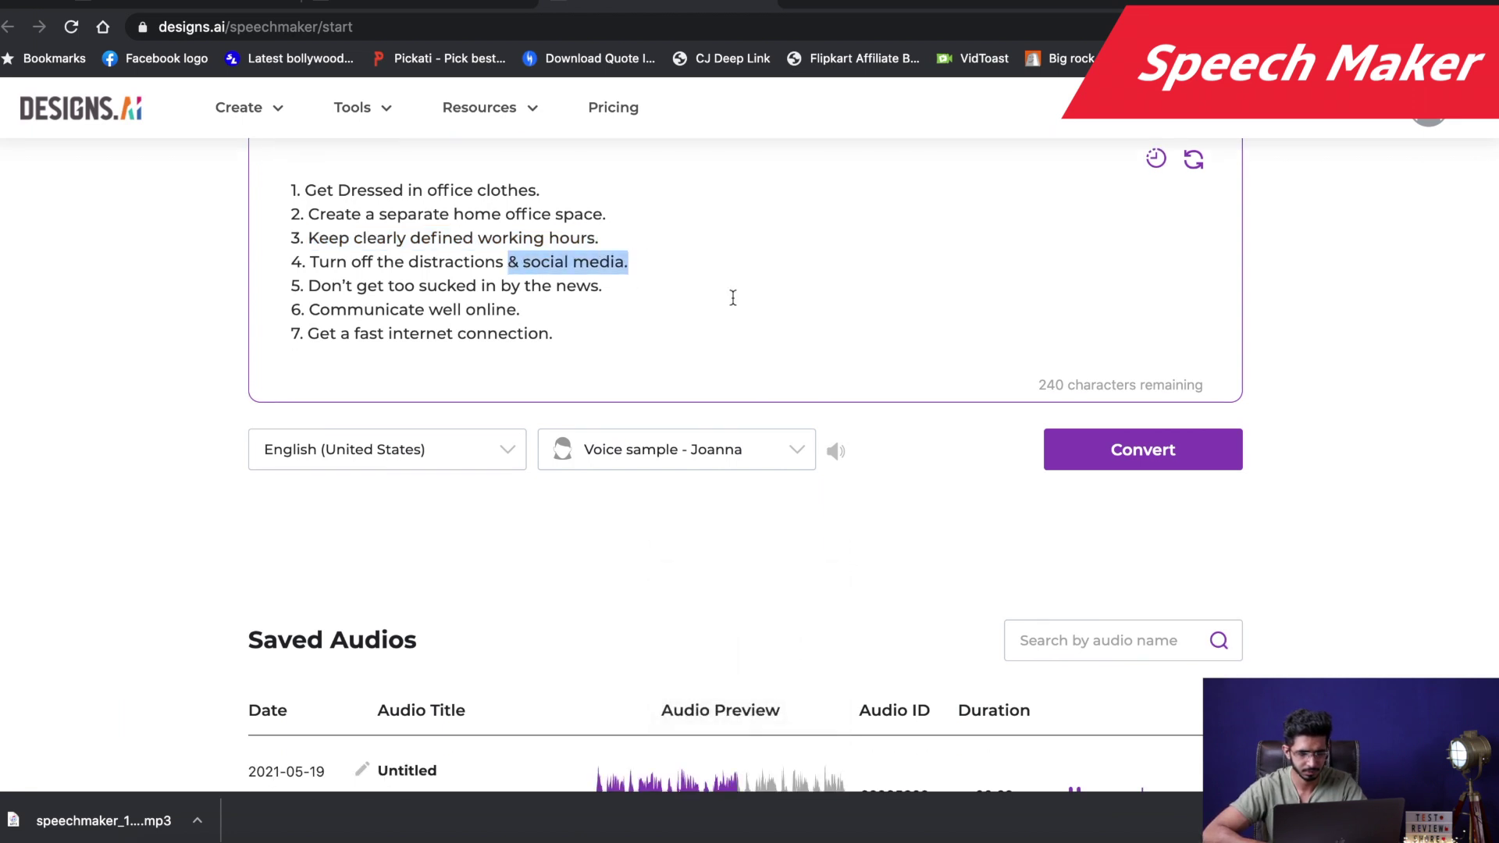
pyautogui.scroll(-1, 619, 250)
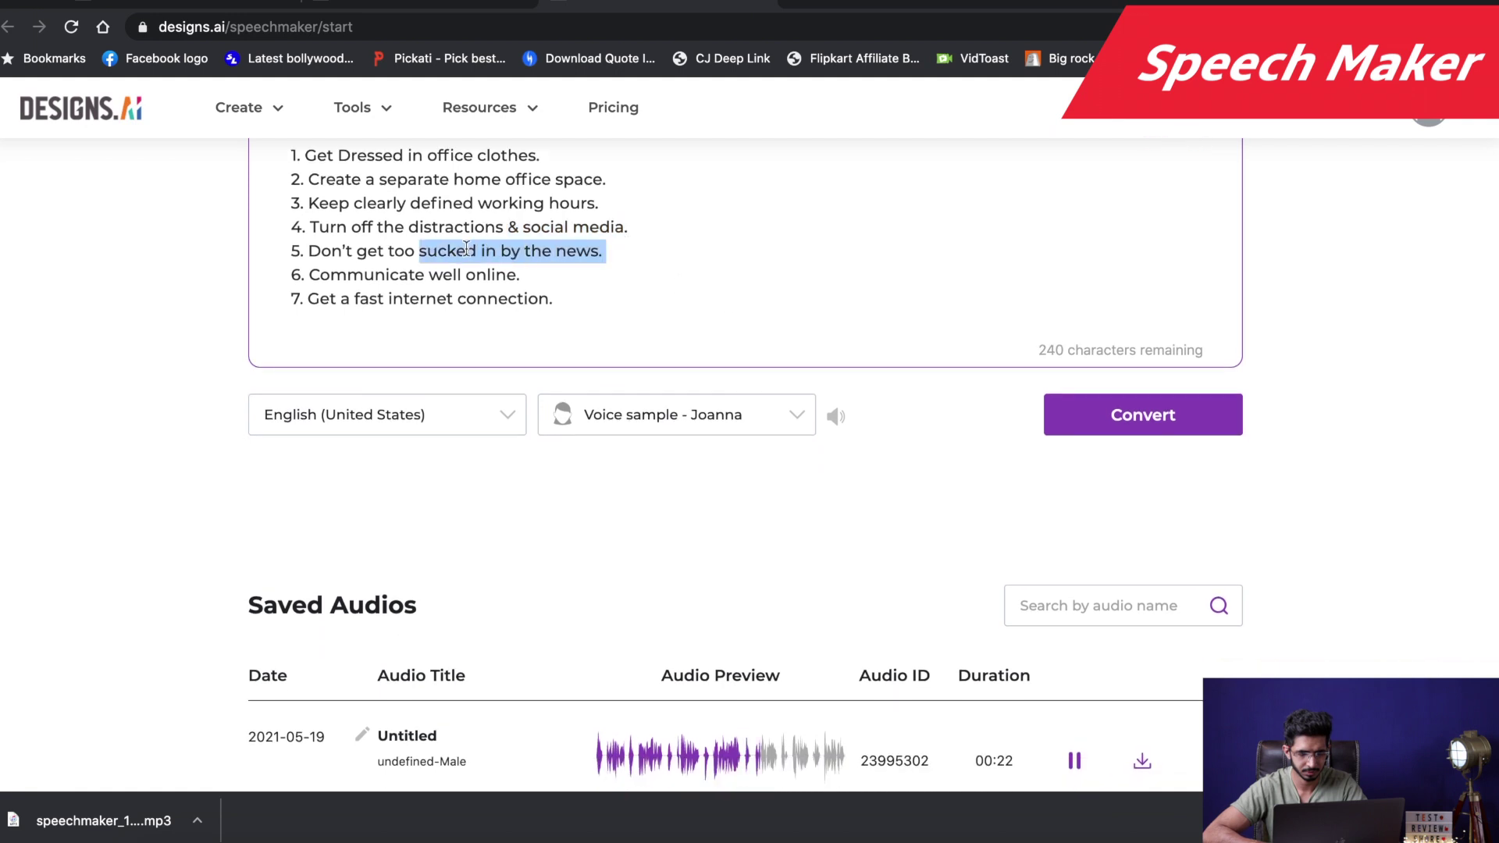
pyautogui.scroll(-5, 651, 282)
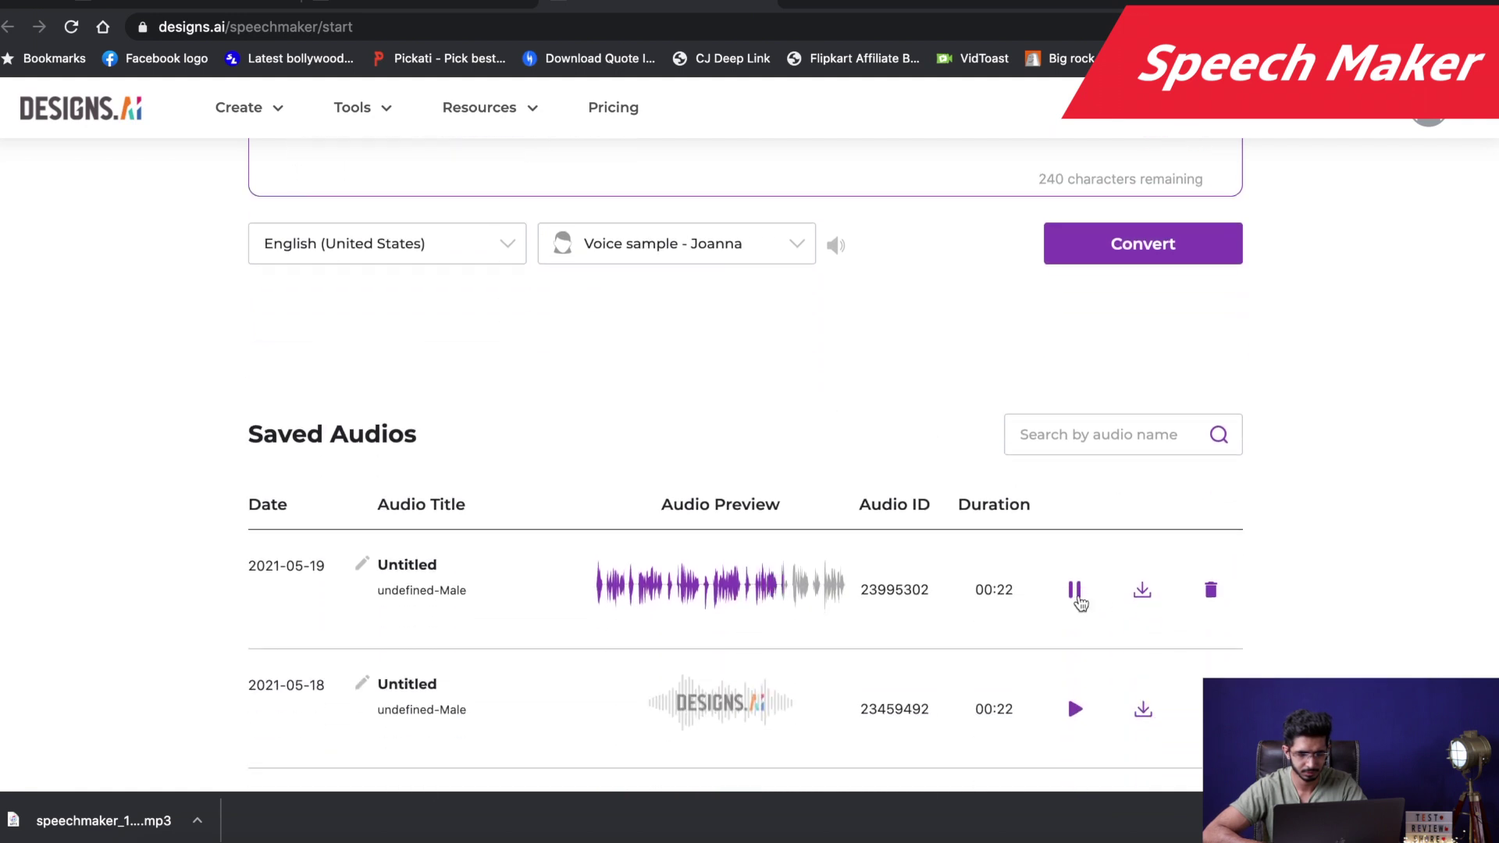
pyautogui.scroll(8, 1080, 602)
pyautogui.moveTo(579, 412); pyautogui.dragTo(370, 297)
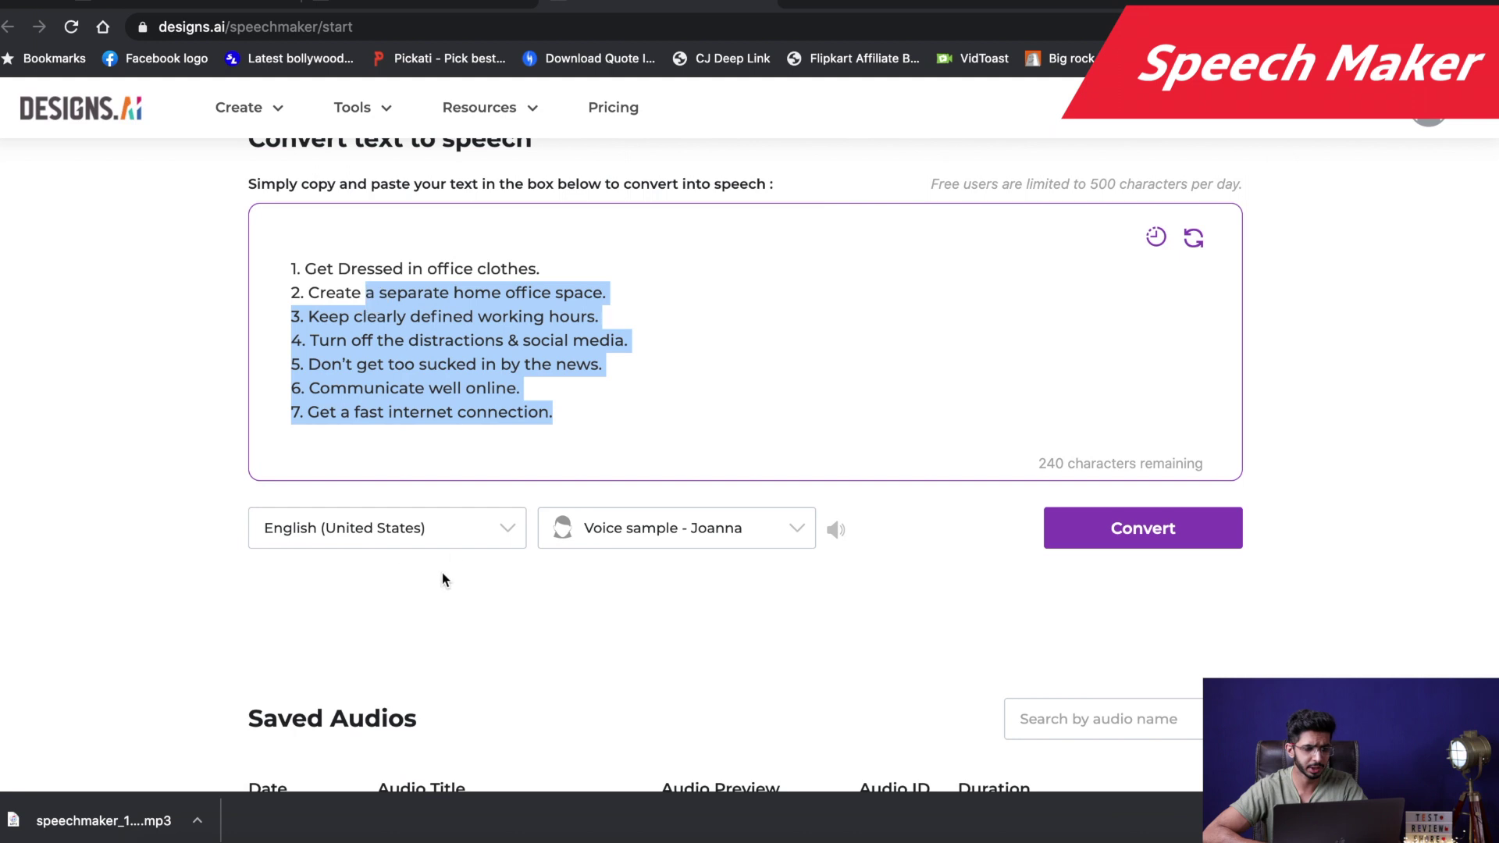
# Open the speech language and voice dropdowns to review the options.
pyautogui.click(459, 546)
pyautogui.click(696, 524)
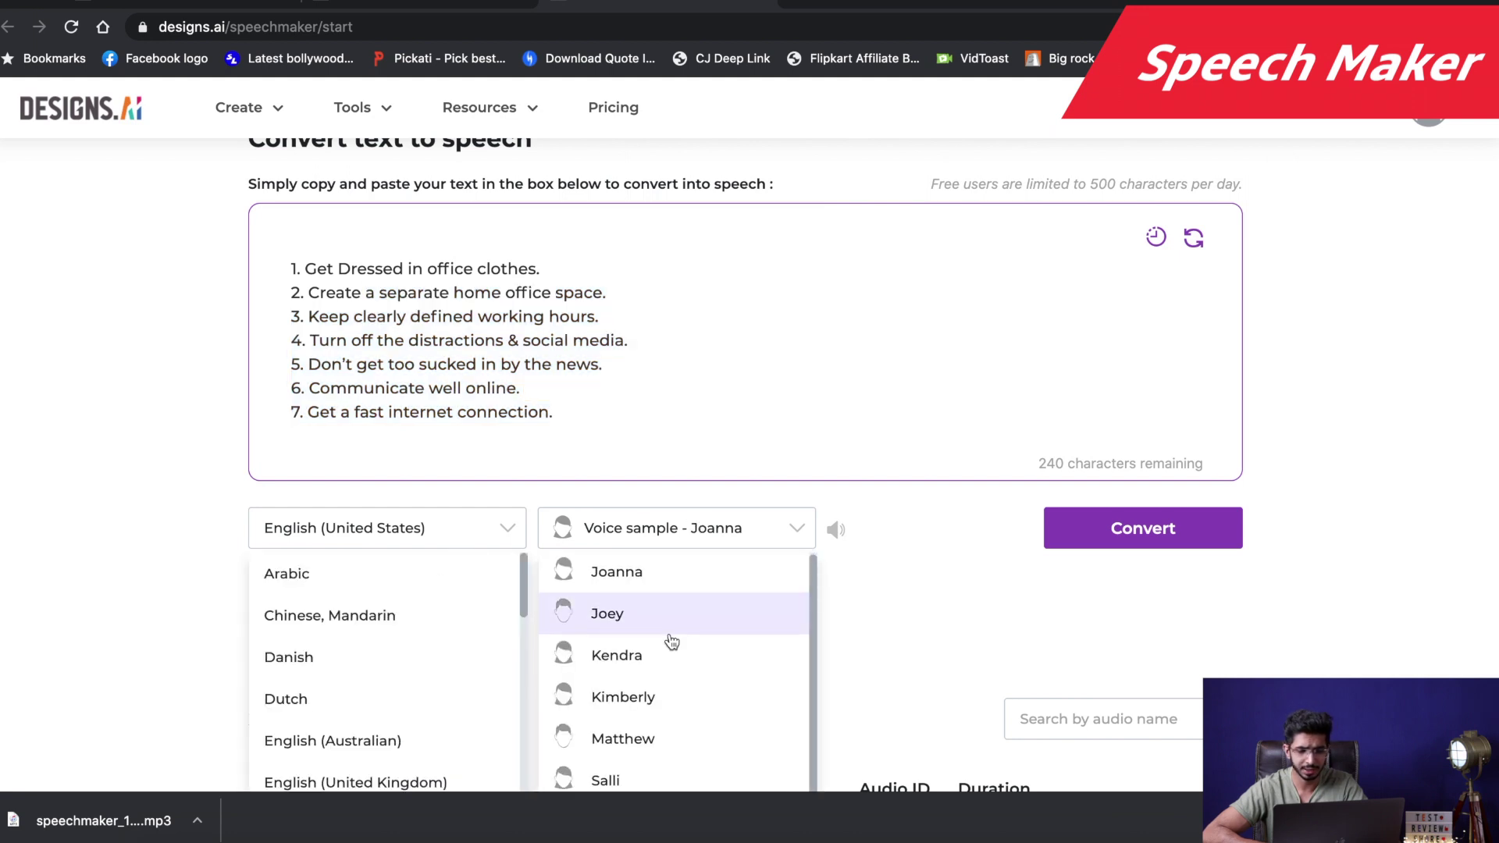
pyautogui.scroll(-7, 919, 445)
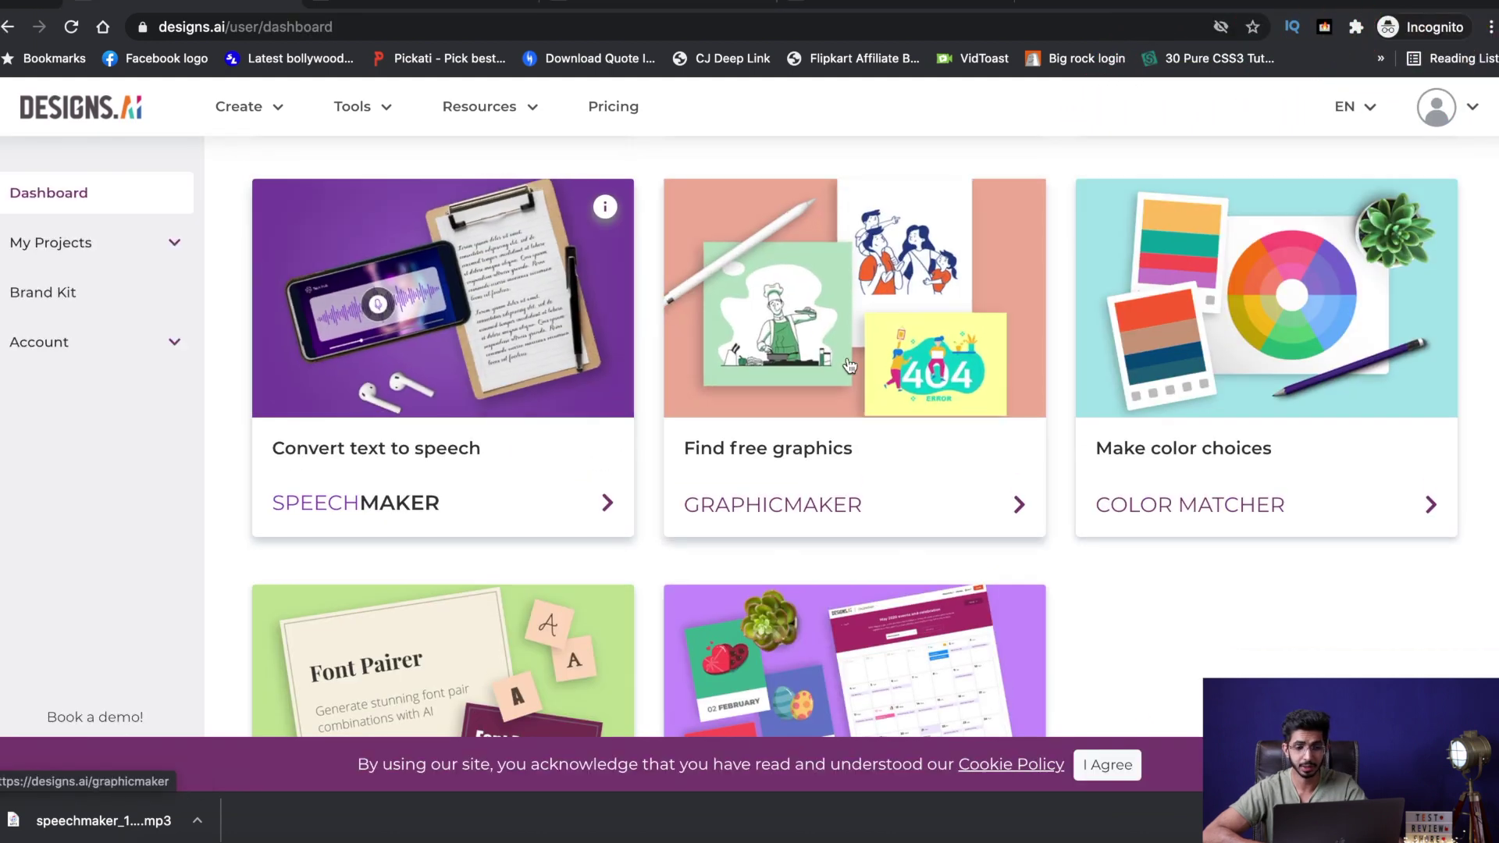
# Open Graphic Maker's free illustrations and search for 'boy'.
pyautogui.click(849, 367)
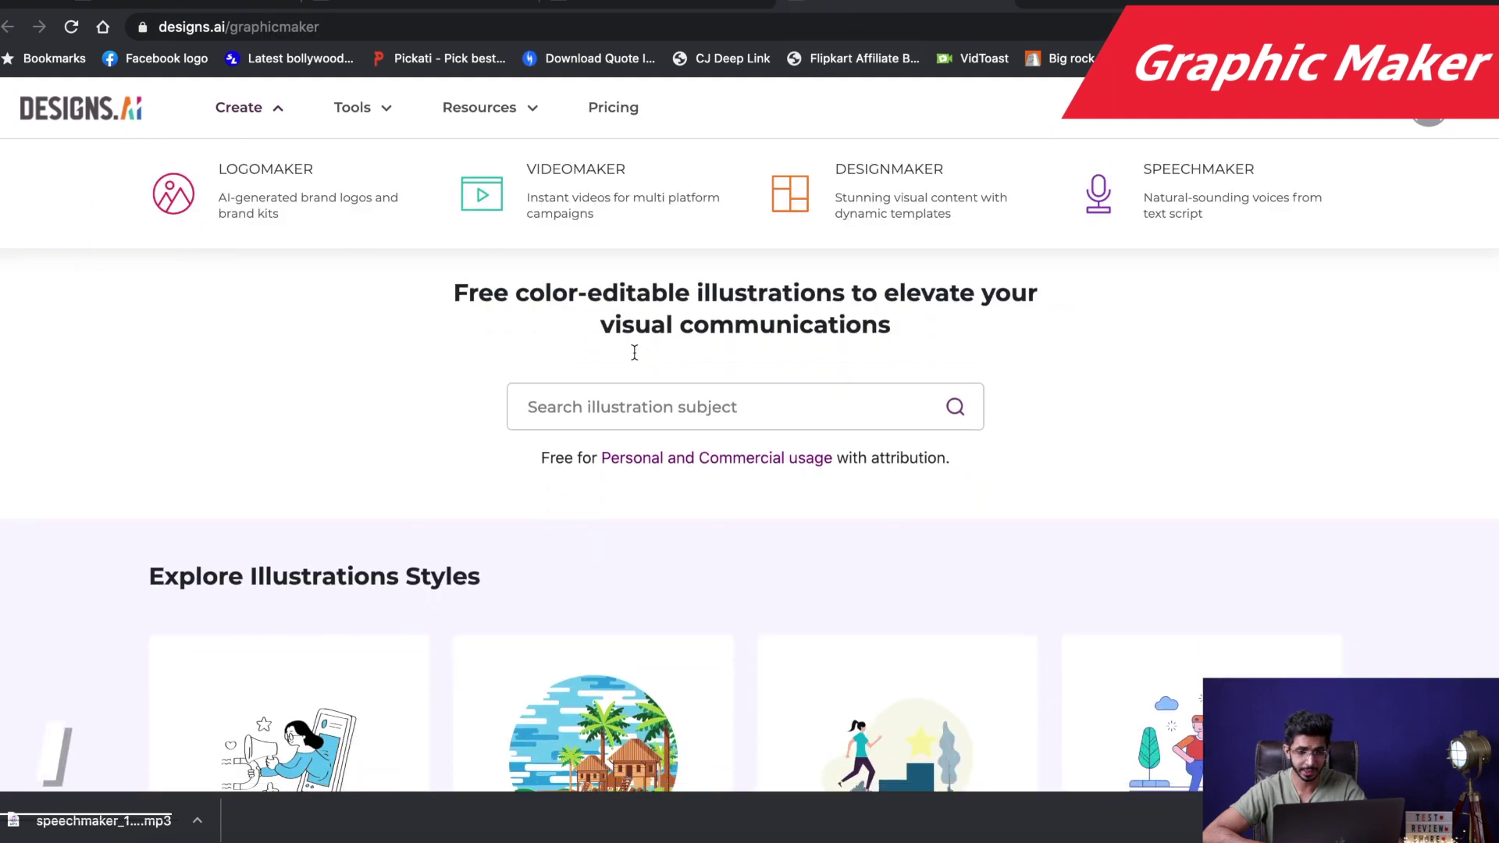
pyautogui.scroll(-1, 634, 353)
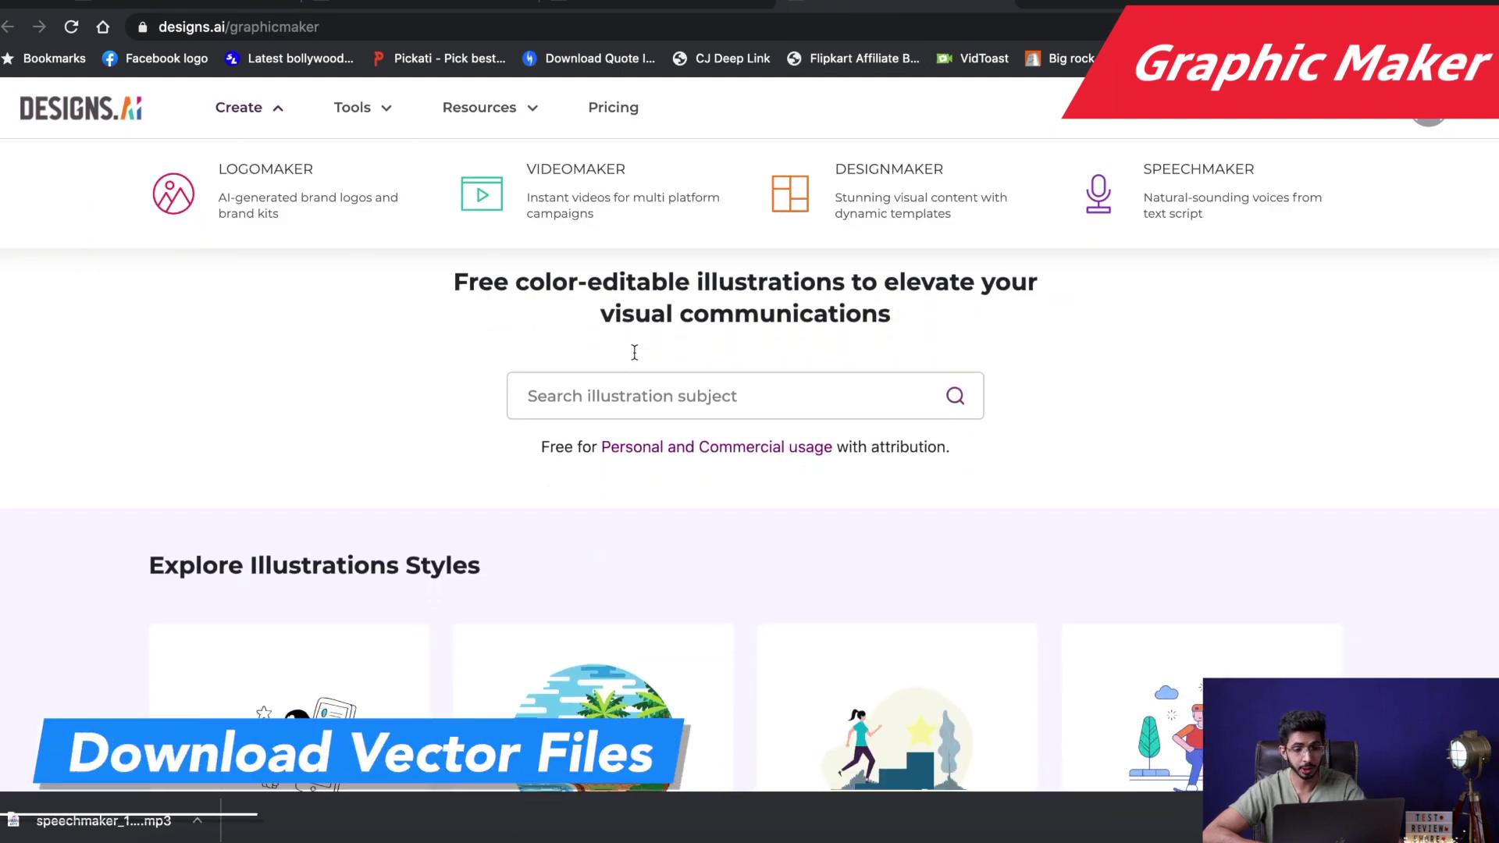
pyautogui.scroll(-1, 960, 464)
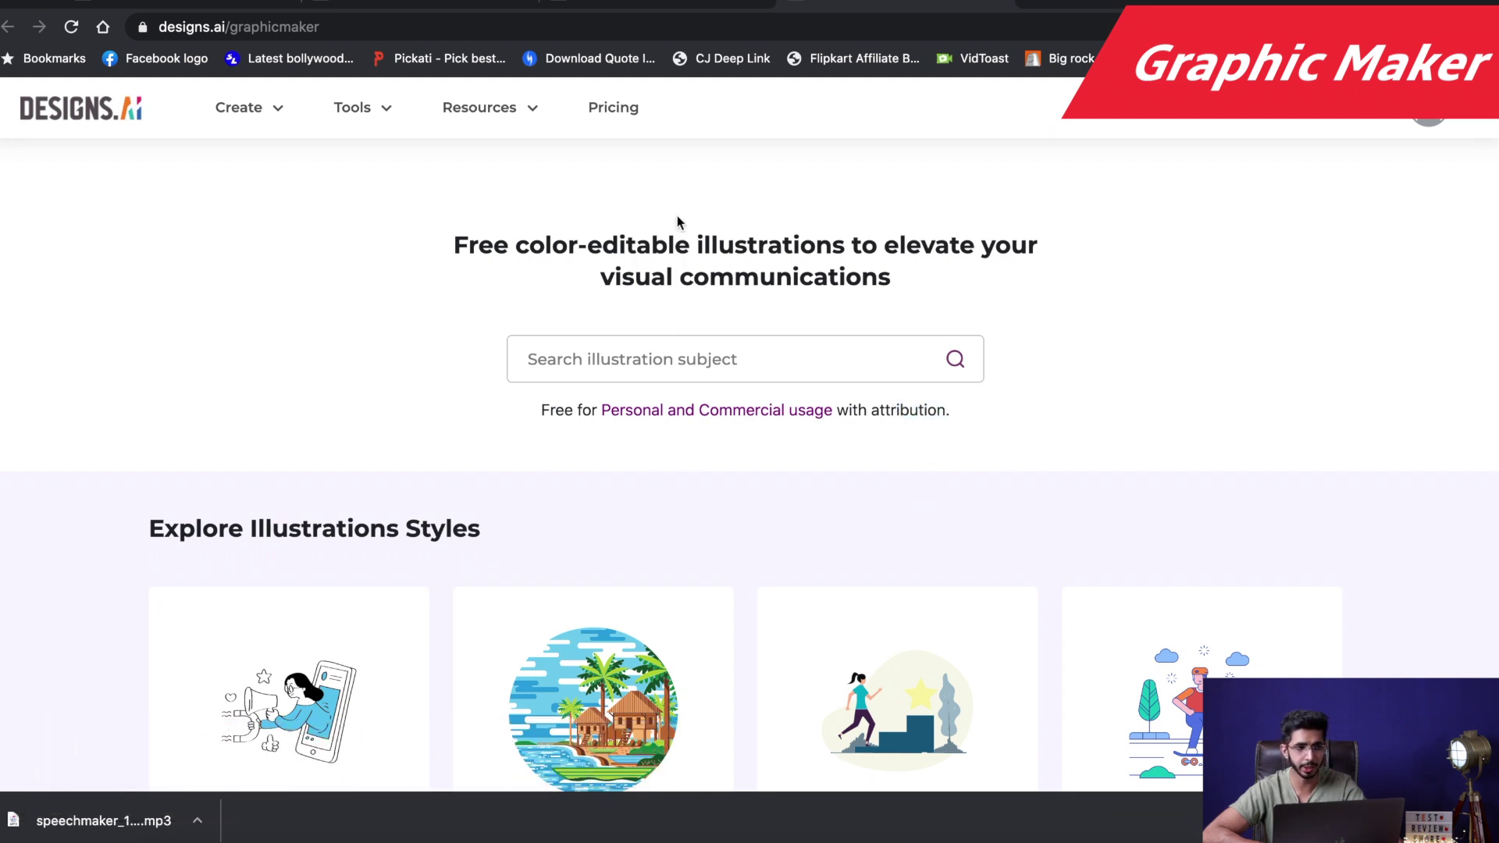
pyautogui.scroll(-1, 612, 328)
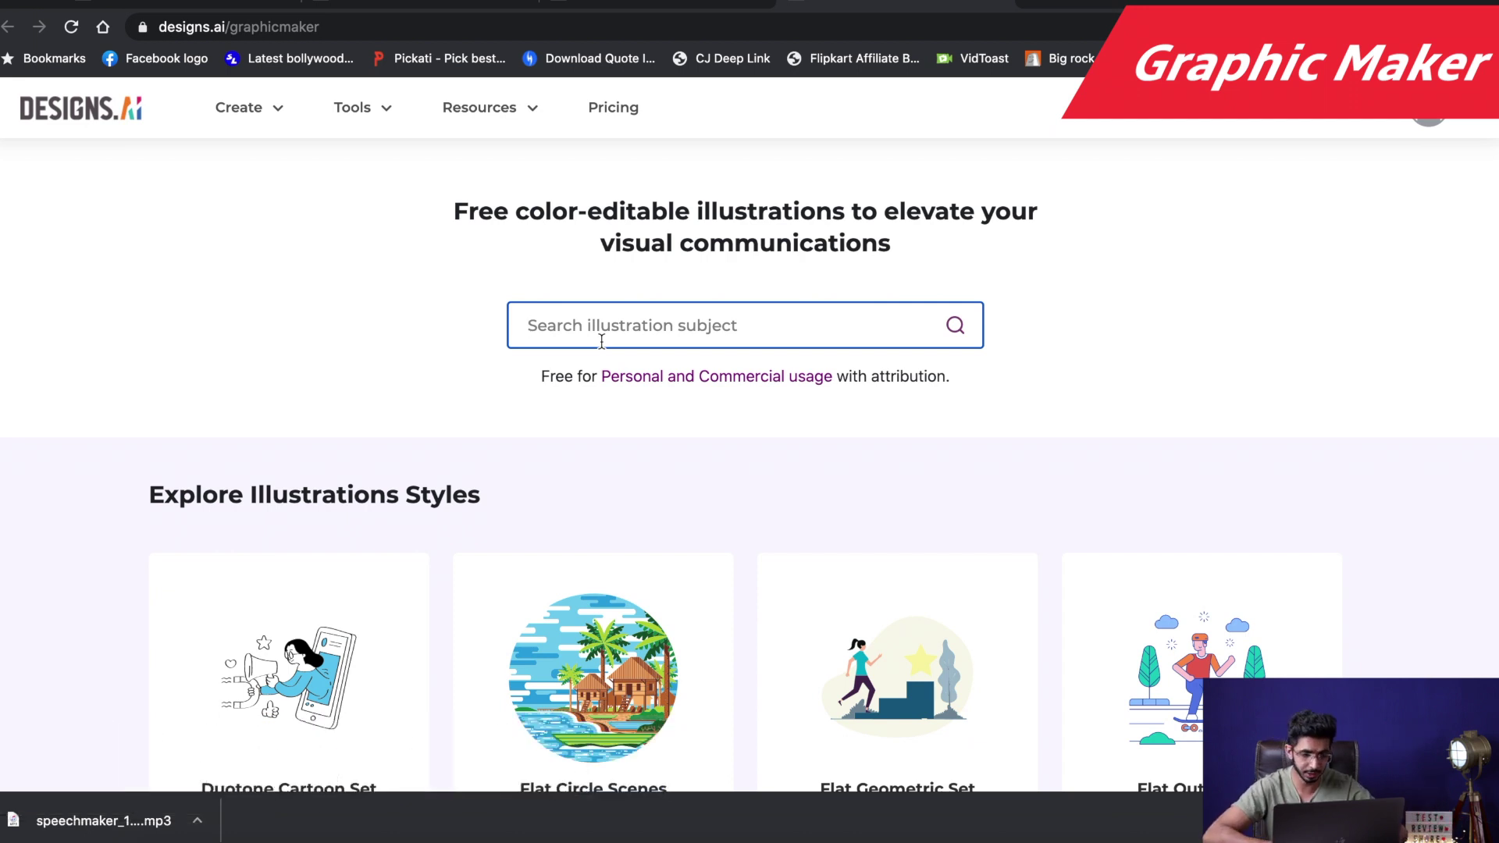
pyautogui.press('Return')
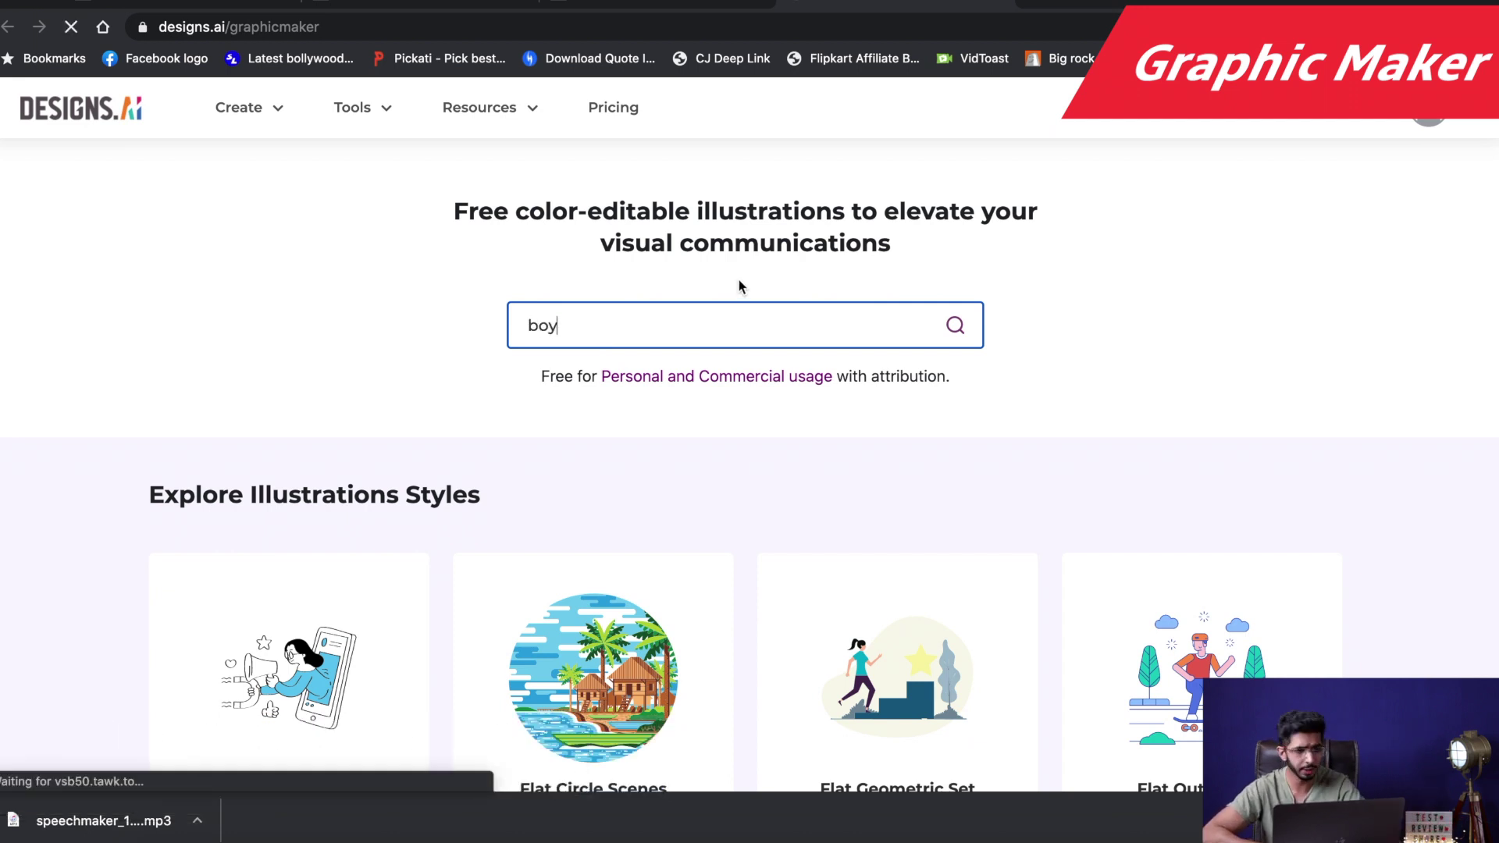
pyautogui.scroll(-10, 569, 327)
pyautogui.scroll(10, 569, 326)
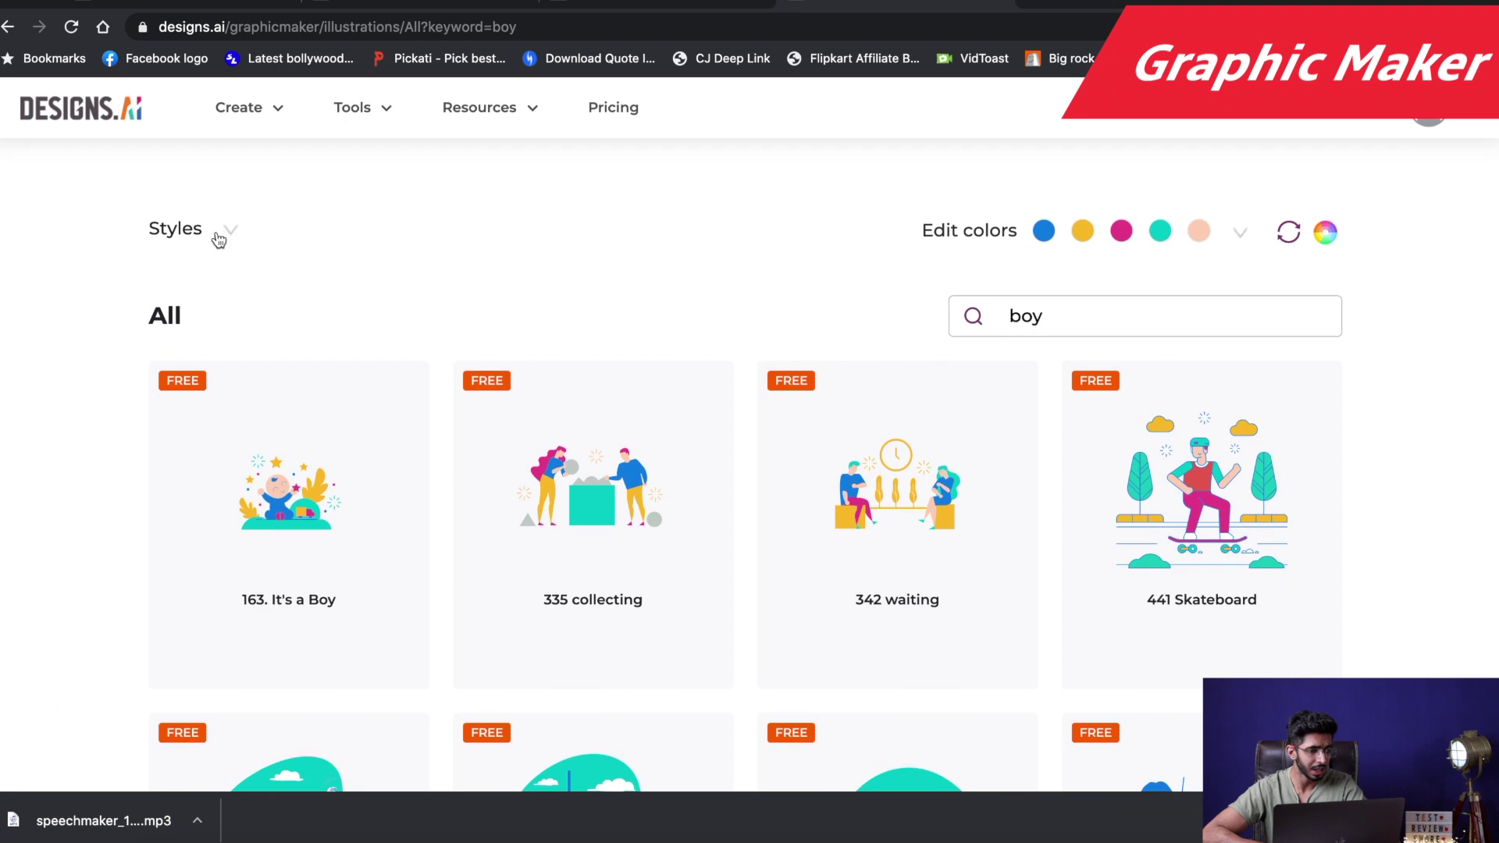
# Open the '163. It's a Boy' illustration and recolour its teal ground to bright cyan.
pyautogui.click(284, 510)
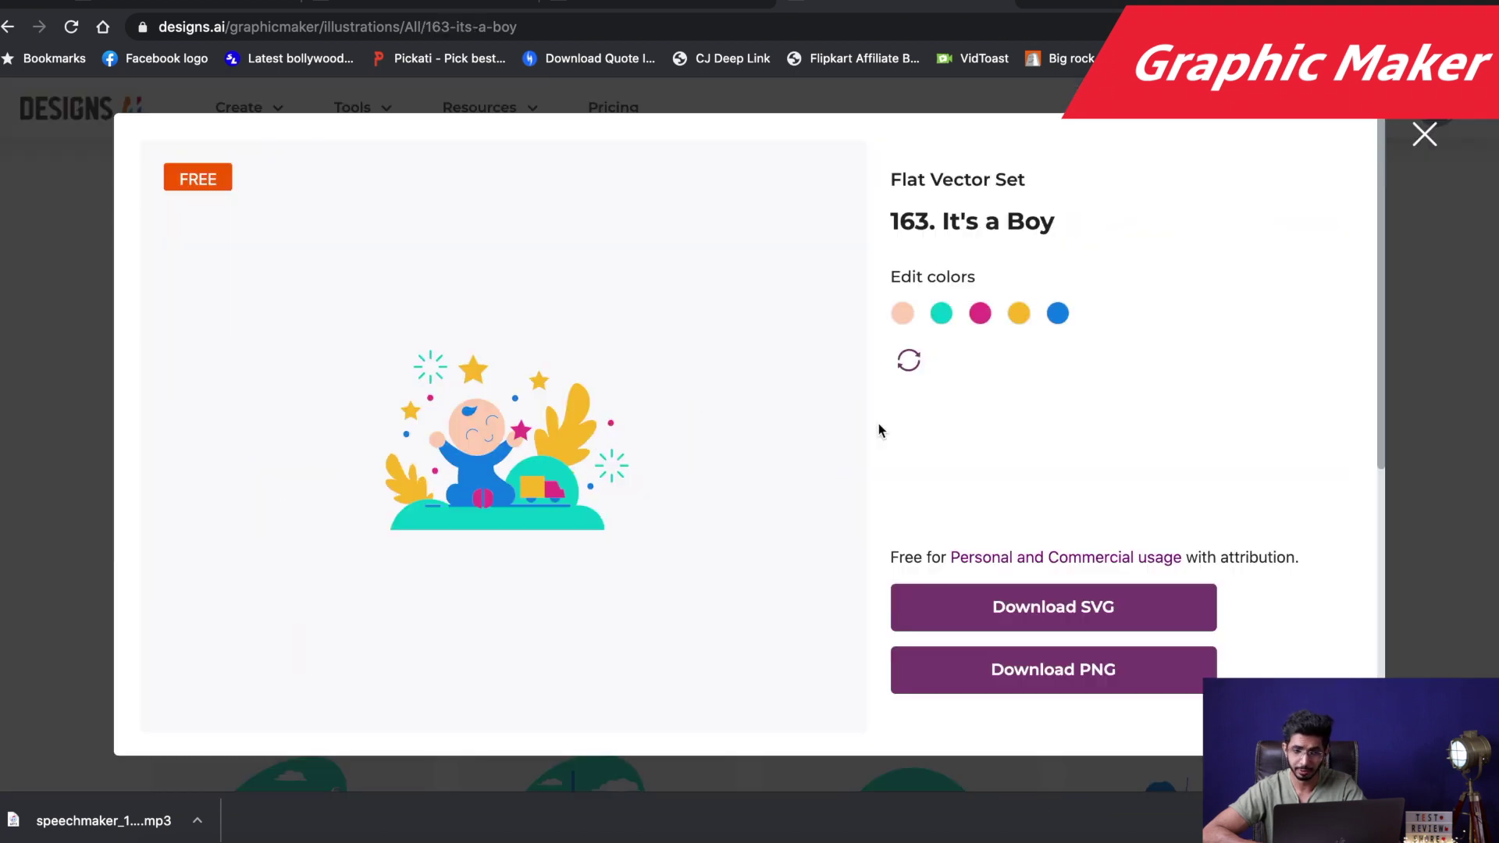
pyautogui.click(941, 314)
pyautogui.moveTo(1261, 293); pyautogui.dragTo(1268, 245)
pyautogui.click(945, 471)
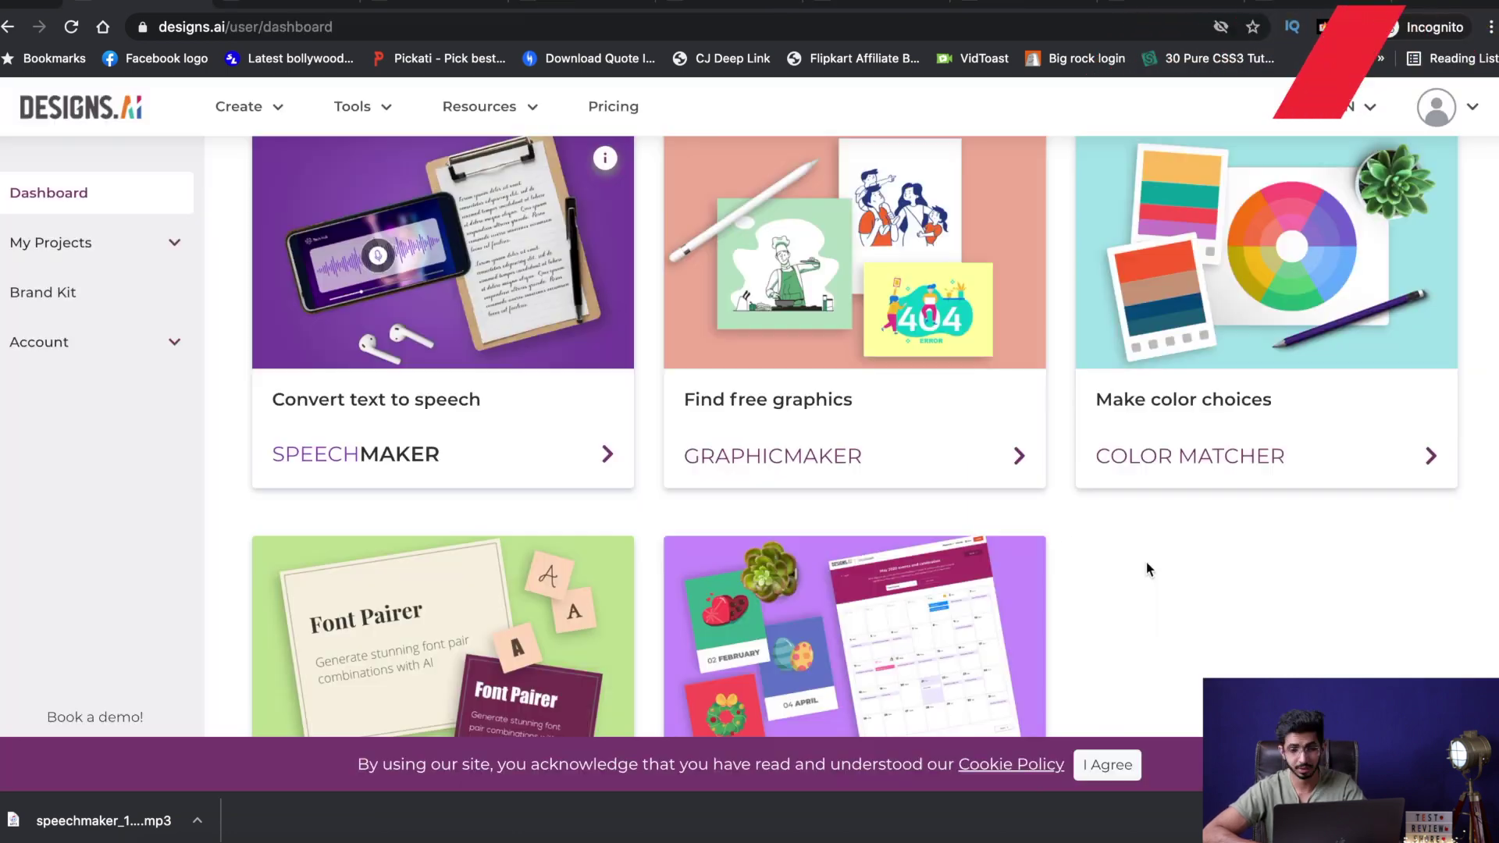
pyautogui.scroll(1, 1146, 562)
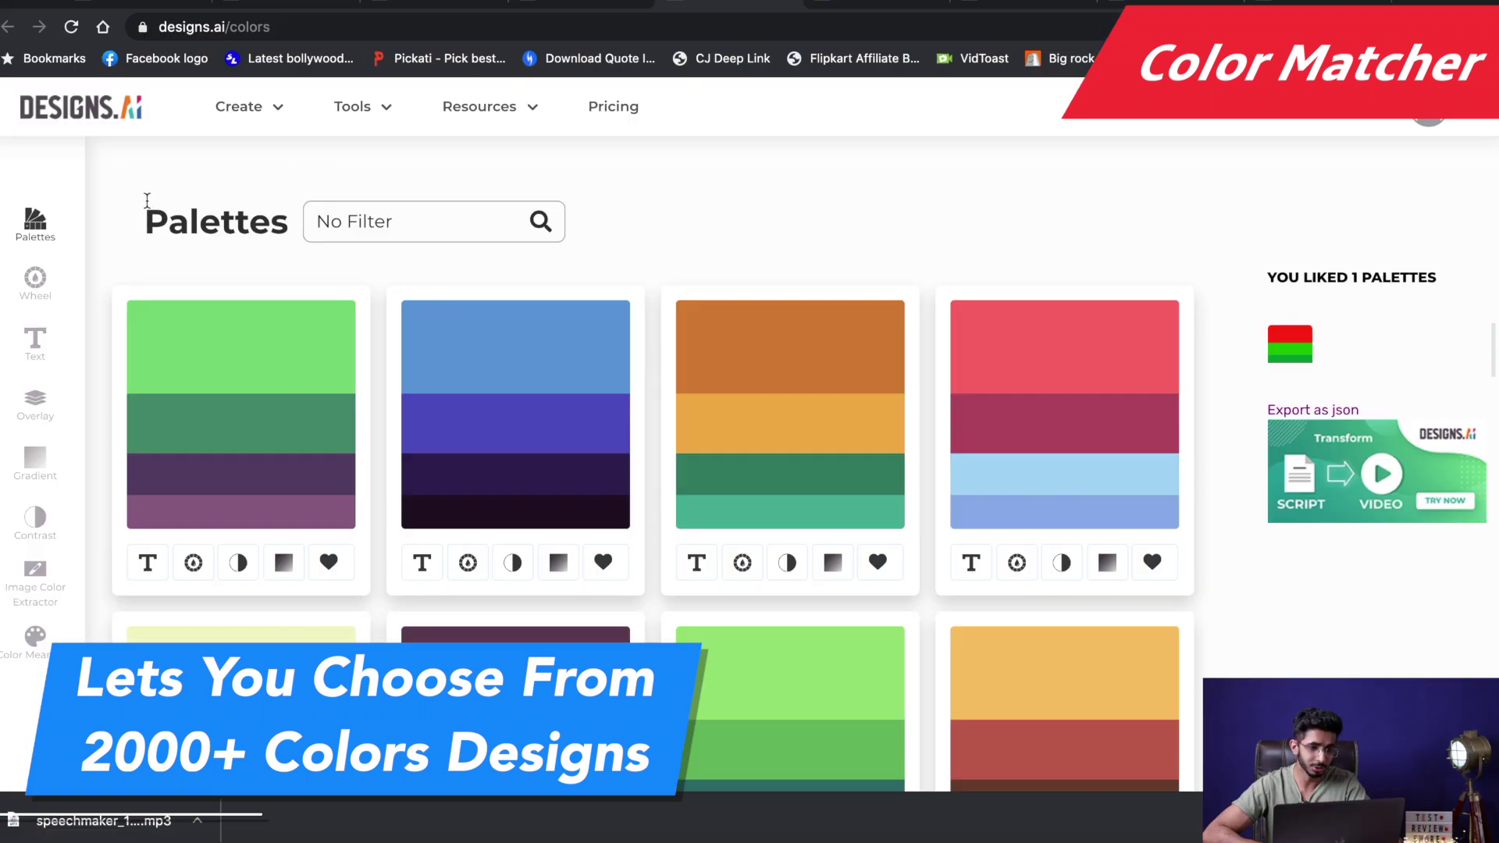
# Apply the monochromatic harmony rule on the Color Wheel and shift it from yellow to blue.
pyautogui.scroll(-9, 368, 233)
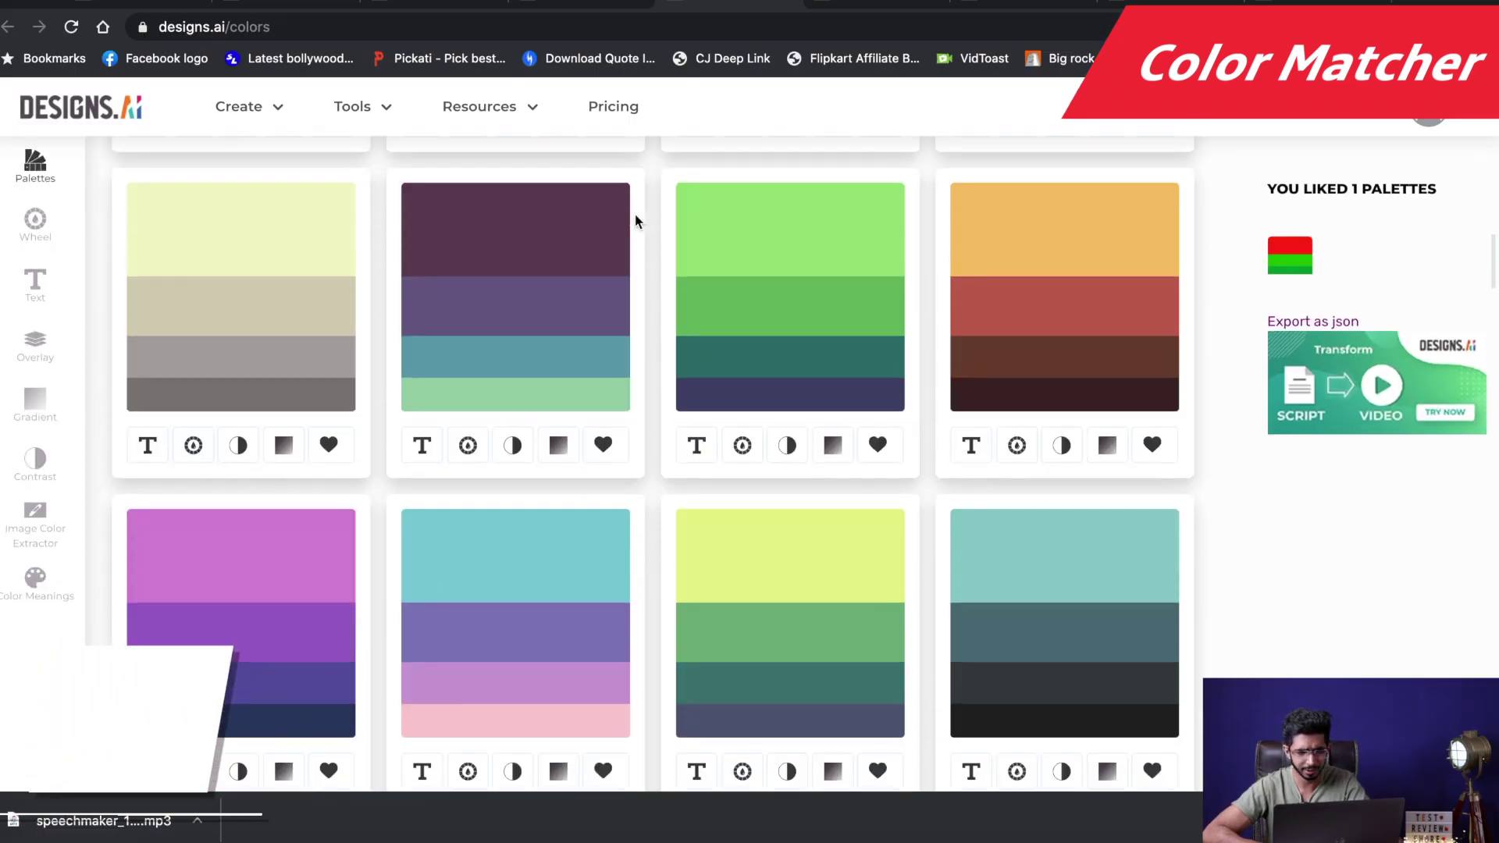
pyautogui.scroll(-17, 636, 221)
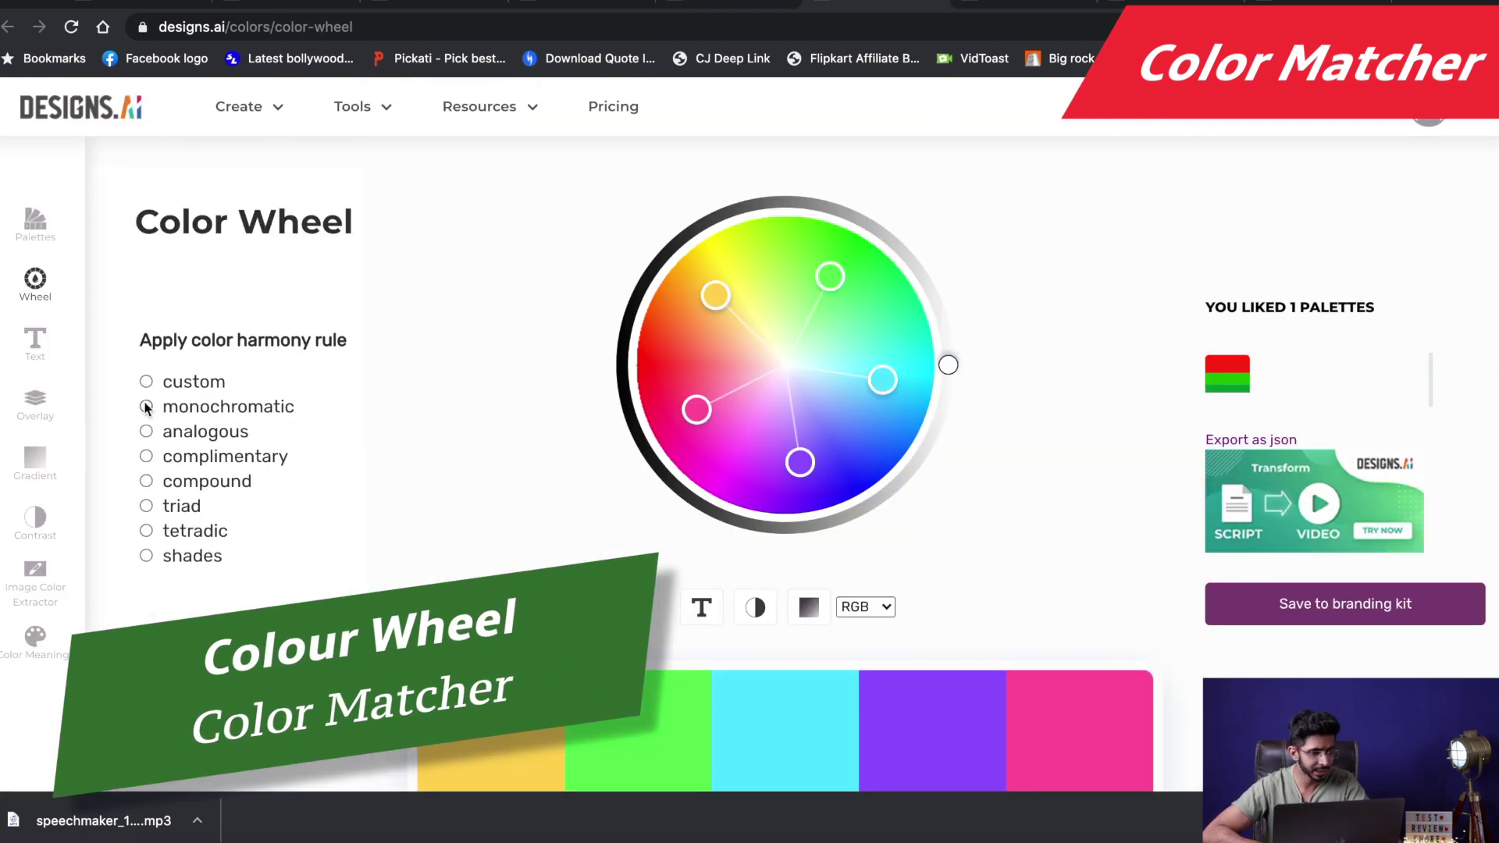
pyautogui.click(146, 407)
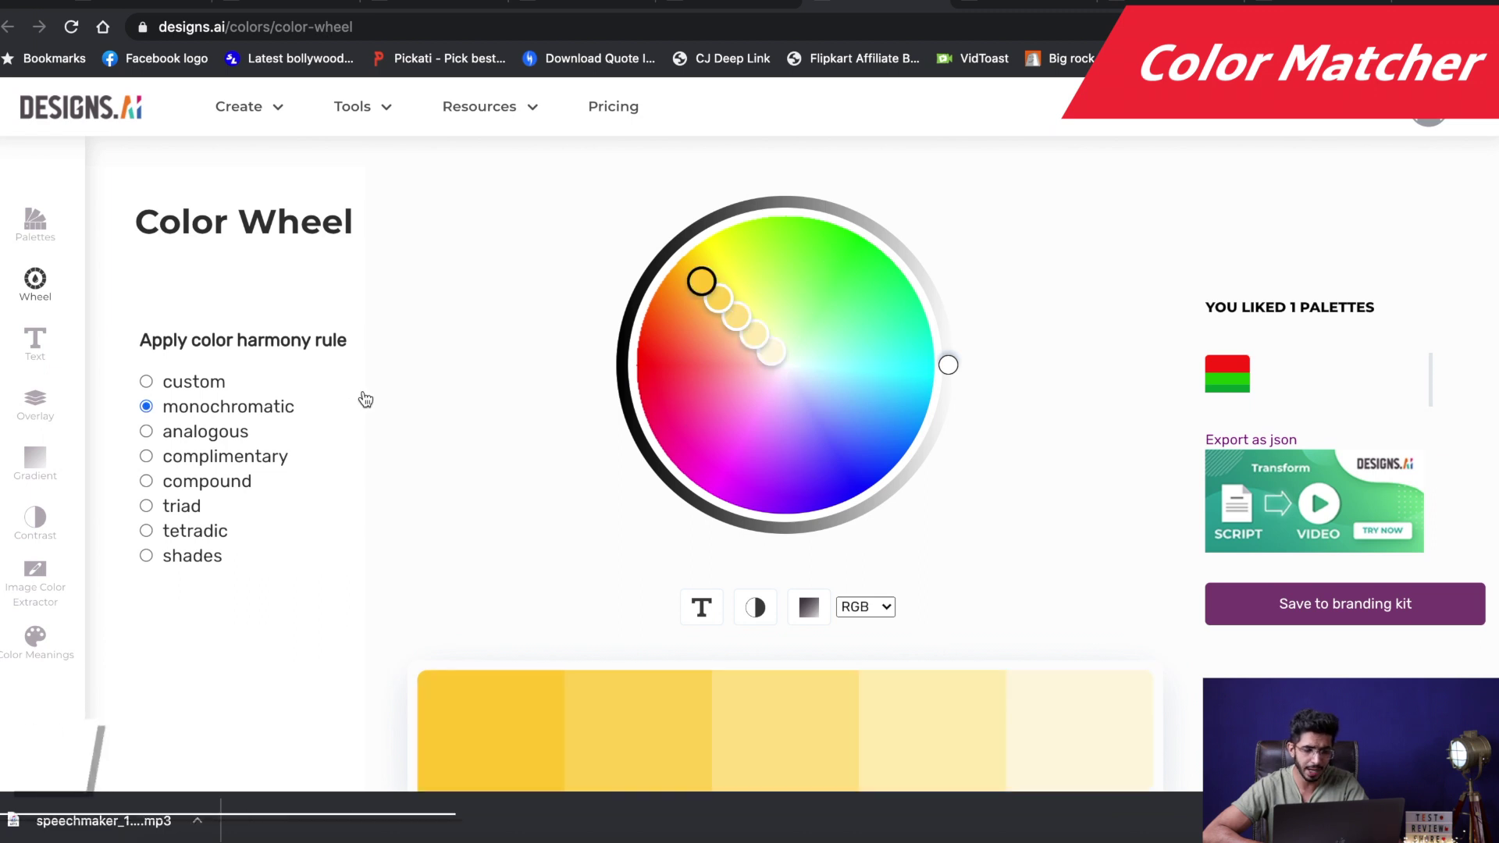
pyautogui.moveTo(701, 282); pyautogui.dragTo(873, 476)
# Move the complimentary base colour to green, giving a green and magenta palette.
pyautogui.scroll(-2, 873, 397)
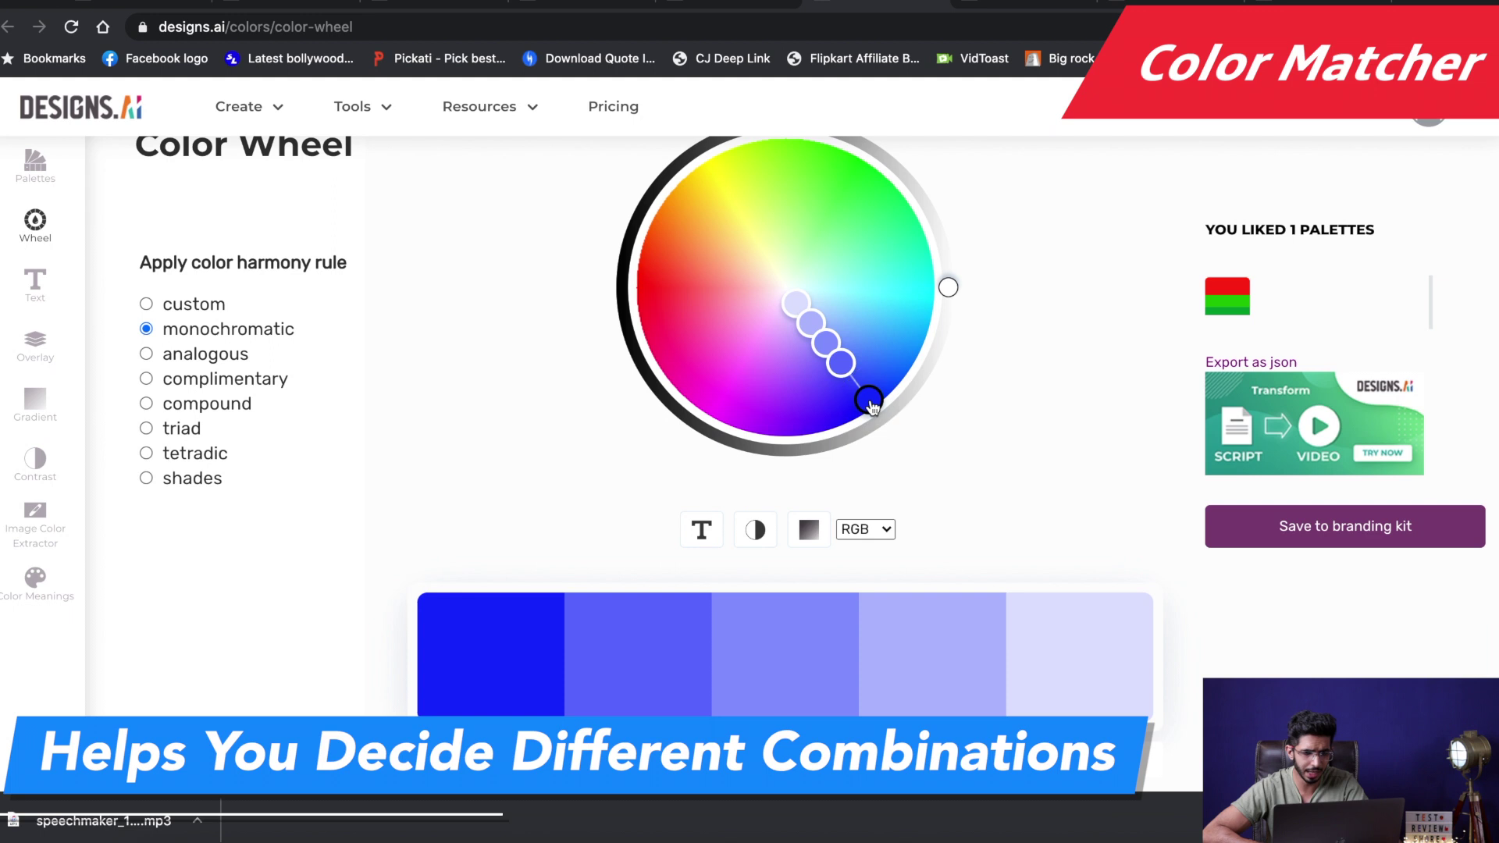
pyautogui.scroll(-1, 140, 502)
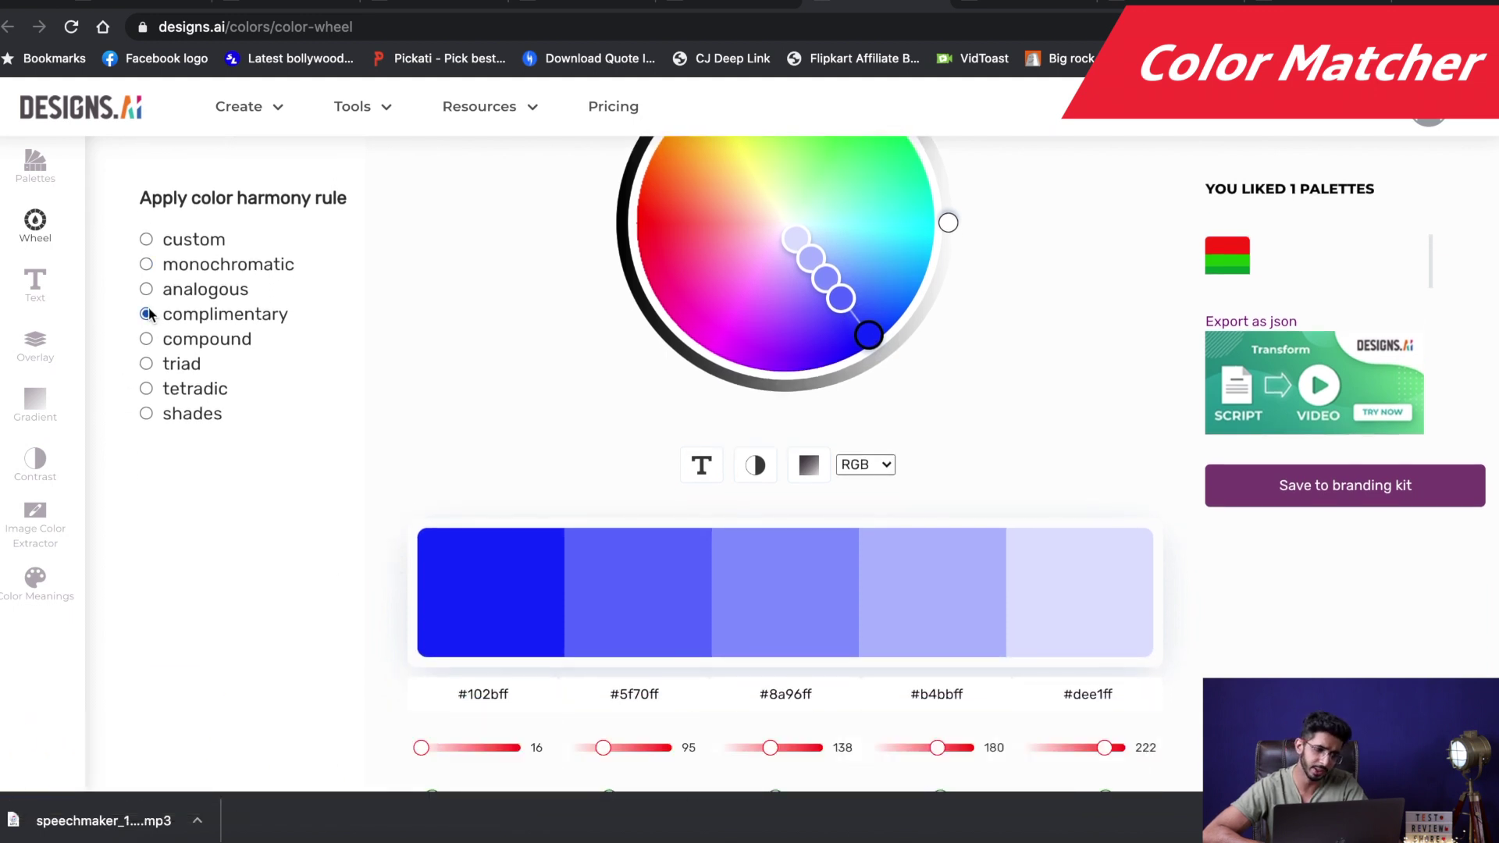
pyautogui.scroll(2, 458, 372)
pyautogui.moveTo(718, 228); pyautogui.dragTo(865, 235)
pyautogui.scroll(-2, 558, 442)
pyautogui.scroll(1, 261, 415)
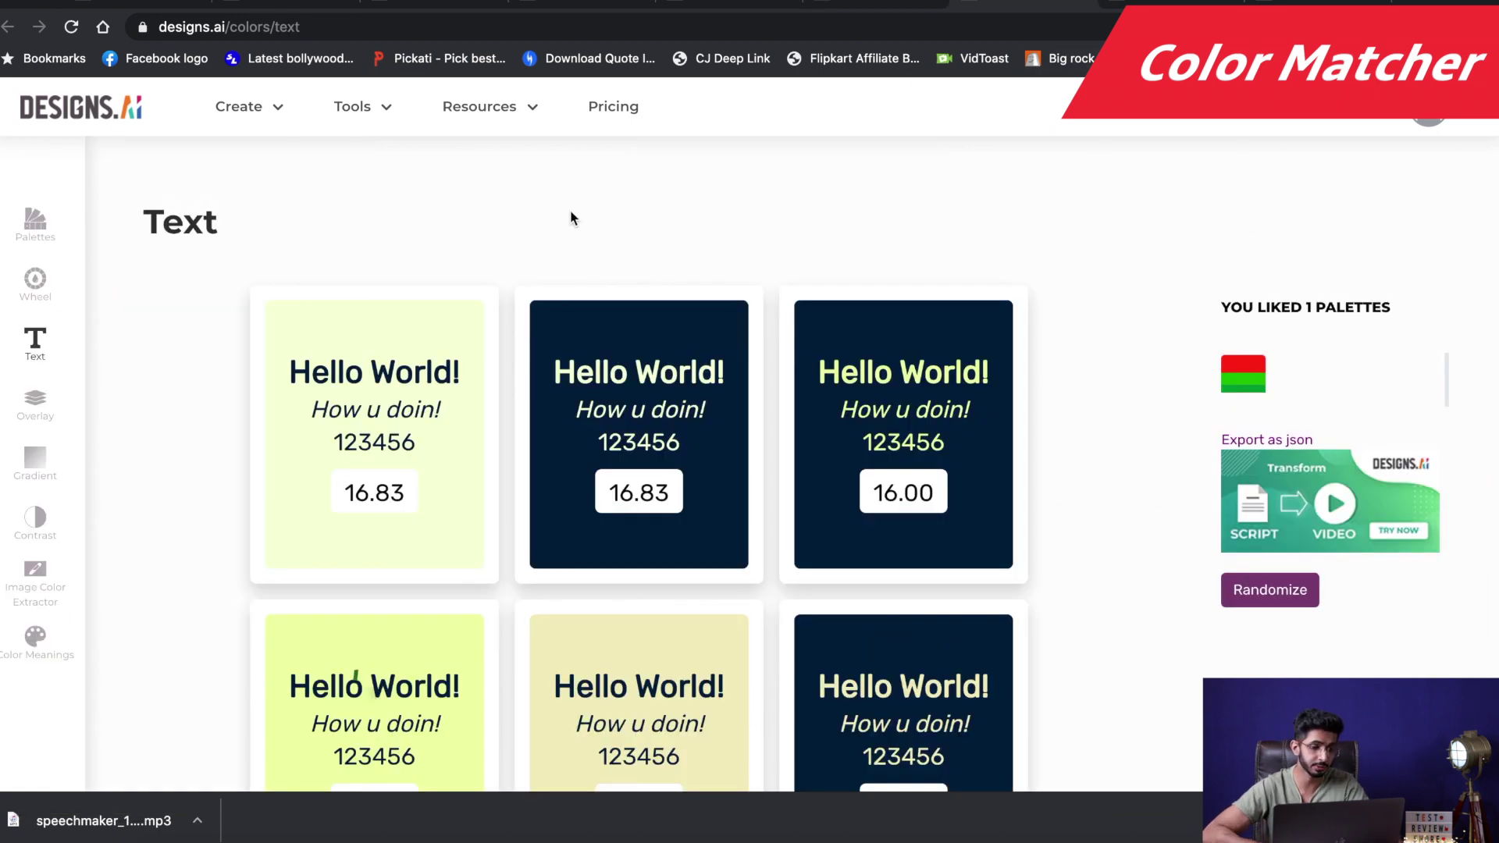
# Browse Color Matcher's text colour pair previews and colour overlays.
pyautogui.scroll(-1, 570, 218)
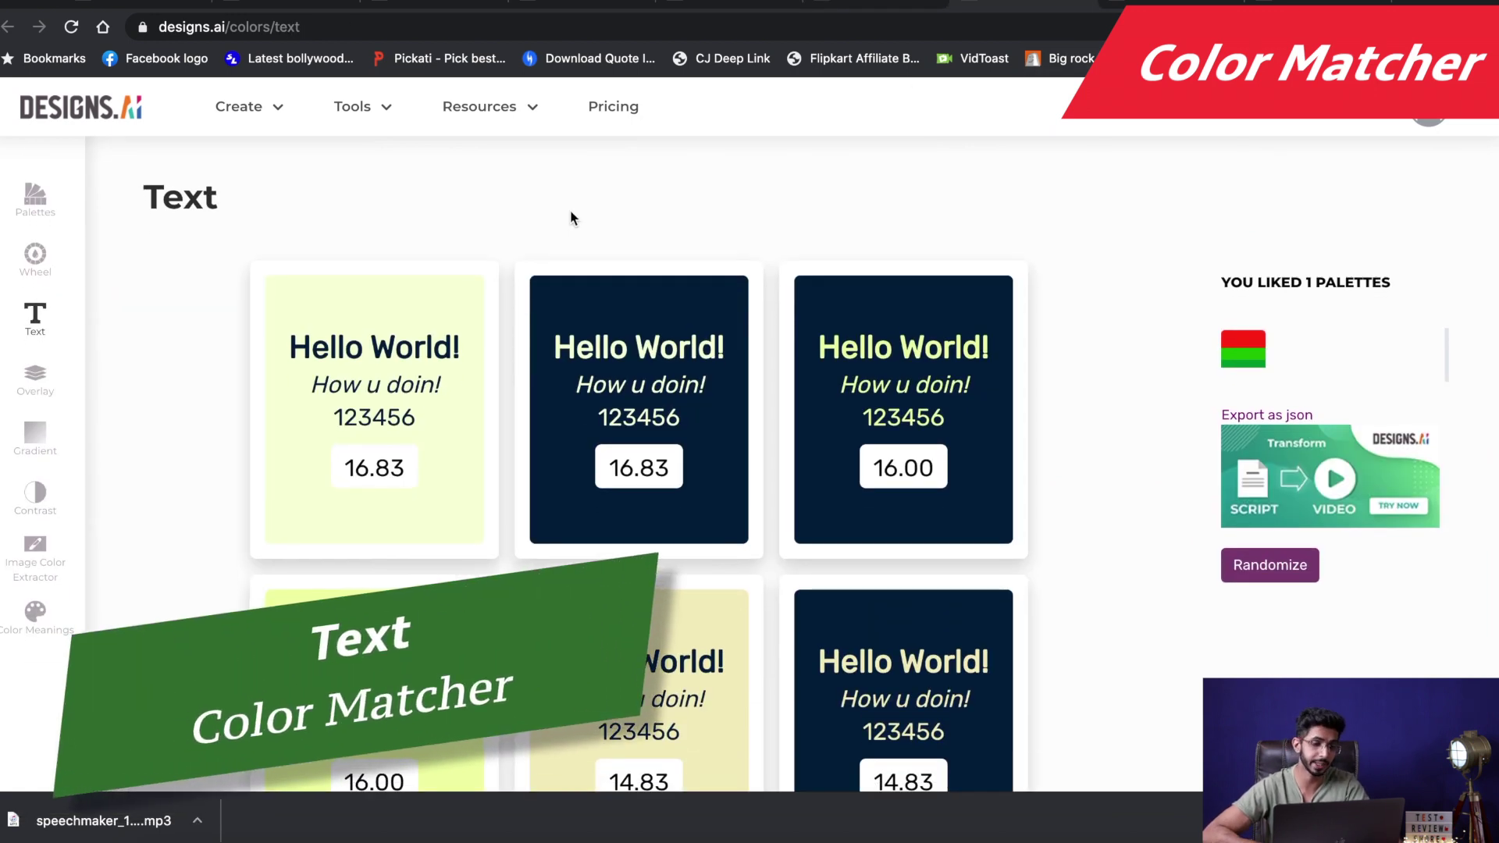
pyautogui.scroll(-2, 569, 218)
pyautogui.scroll(3, 582, 258)
pyautogui.scroll(-1, 582, 285)
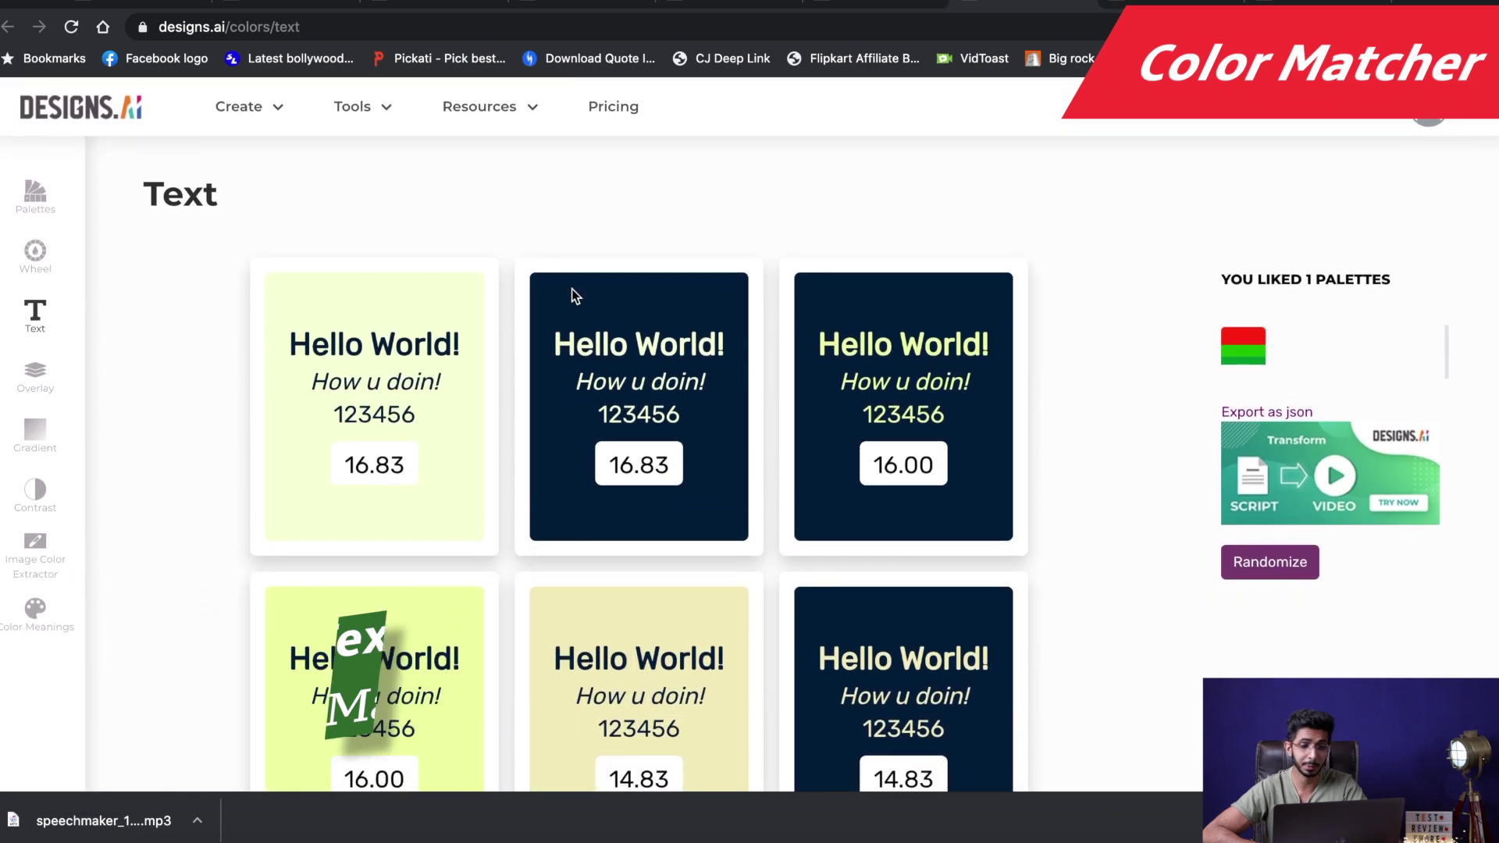
pyautogui.moveTo(572, 291)
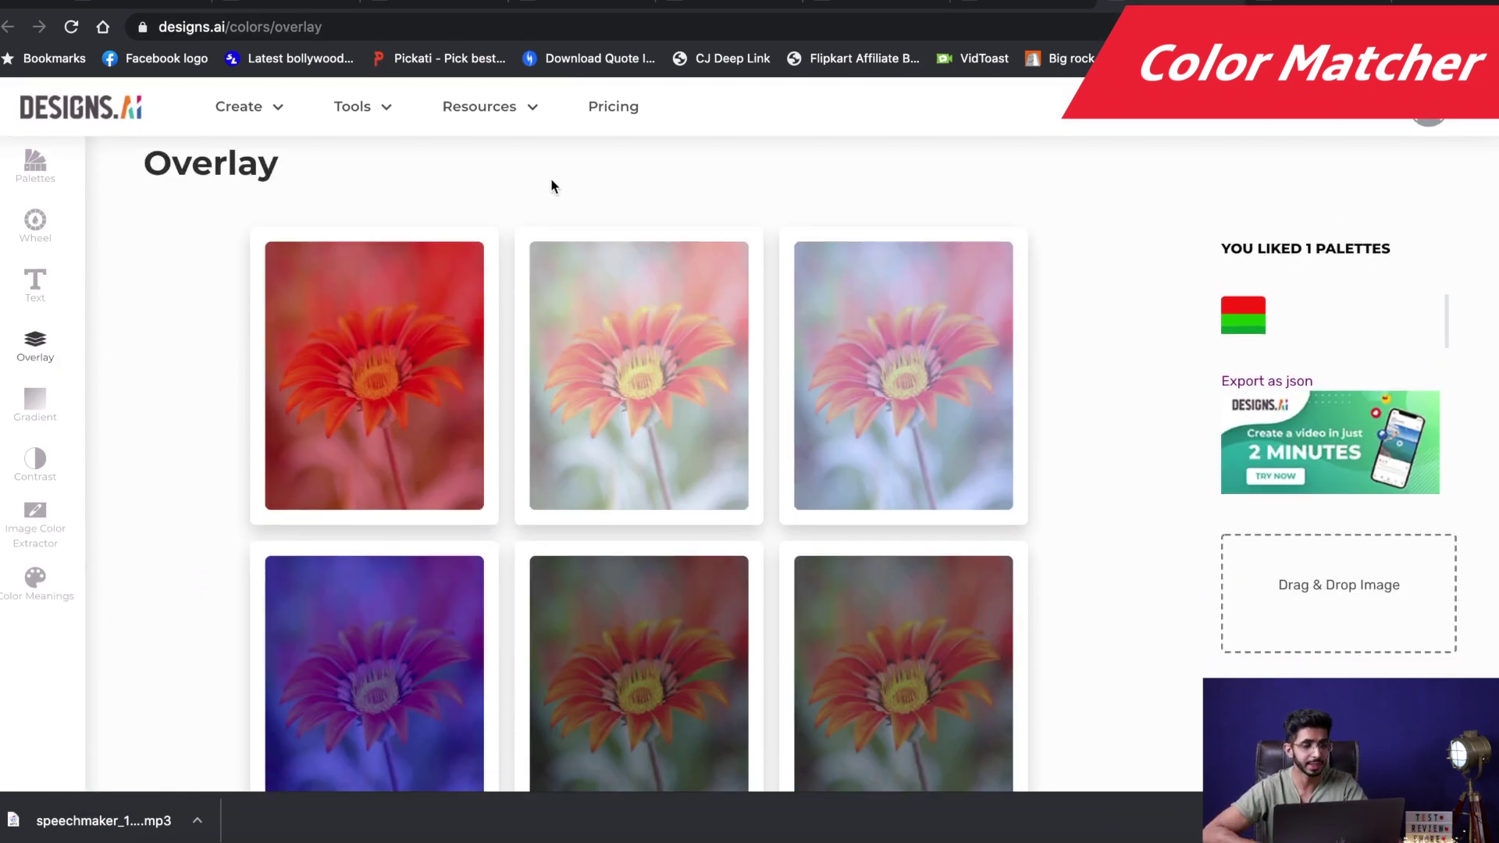
pyautogui.scroll(1, 551, 186)
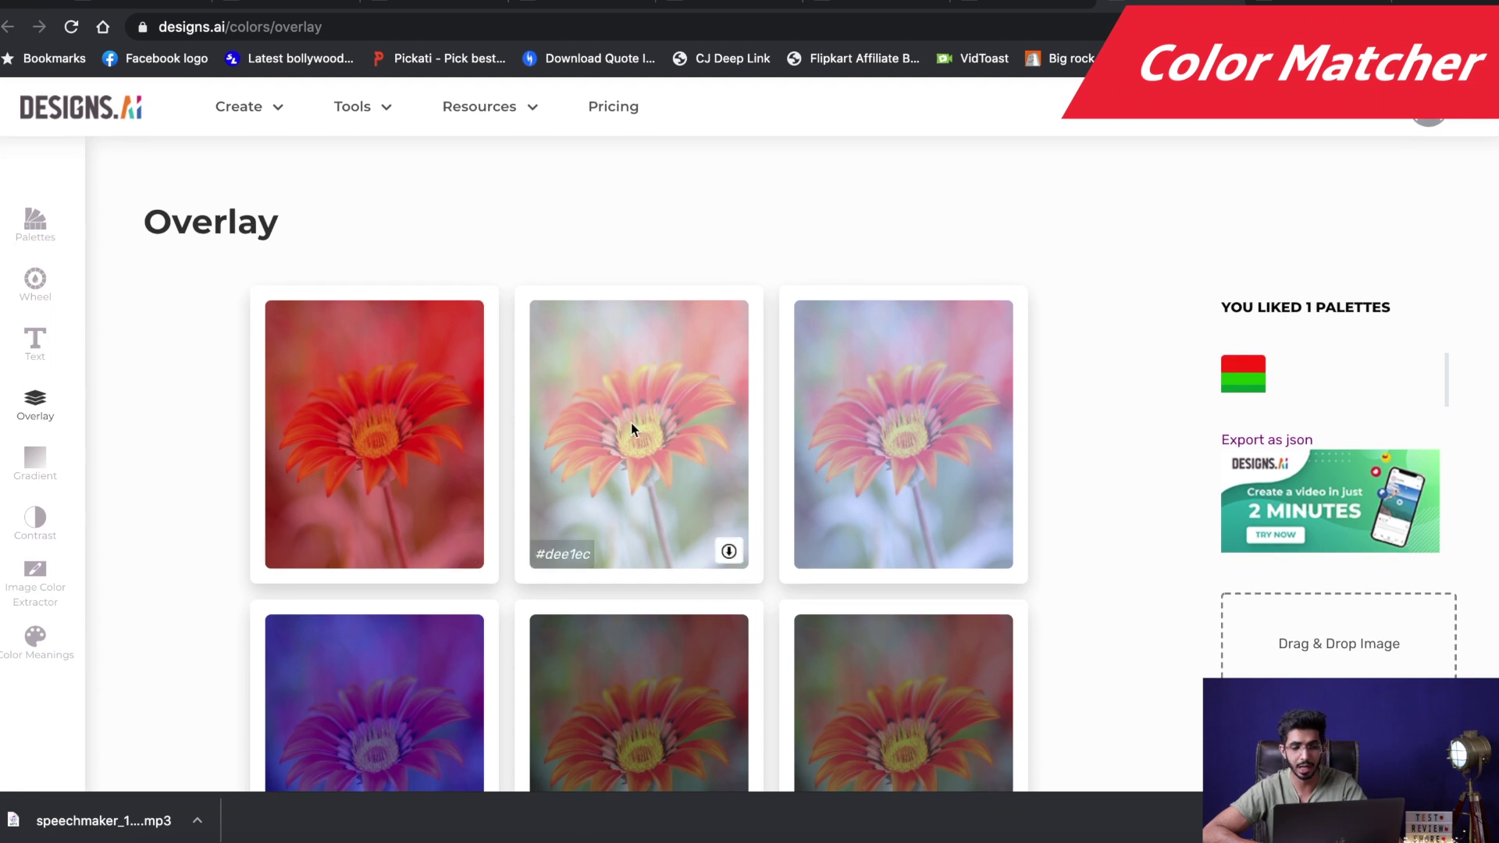
pyautogui.moveTo(865, 400)
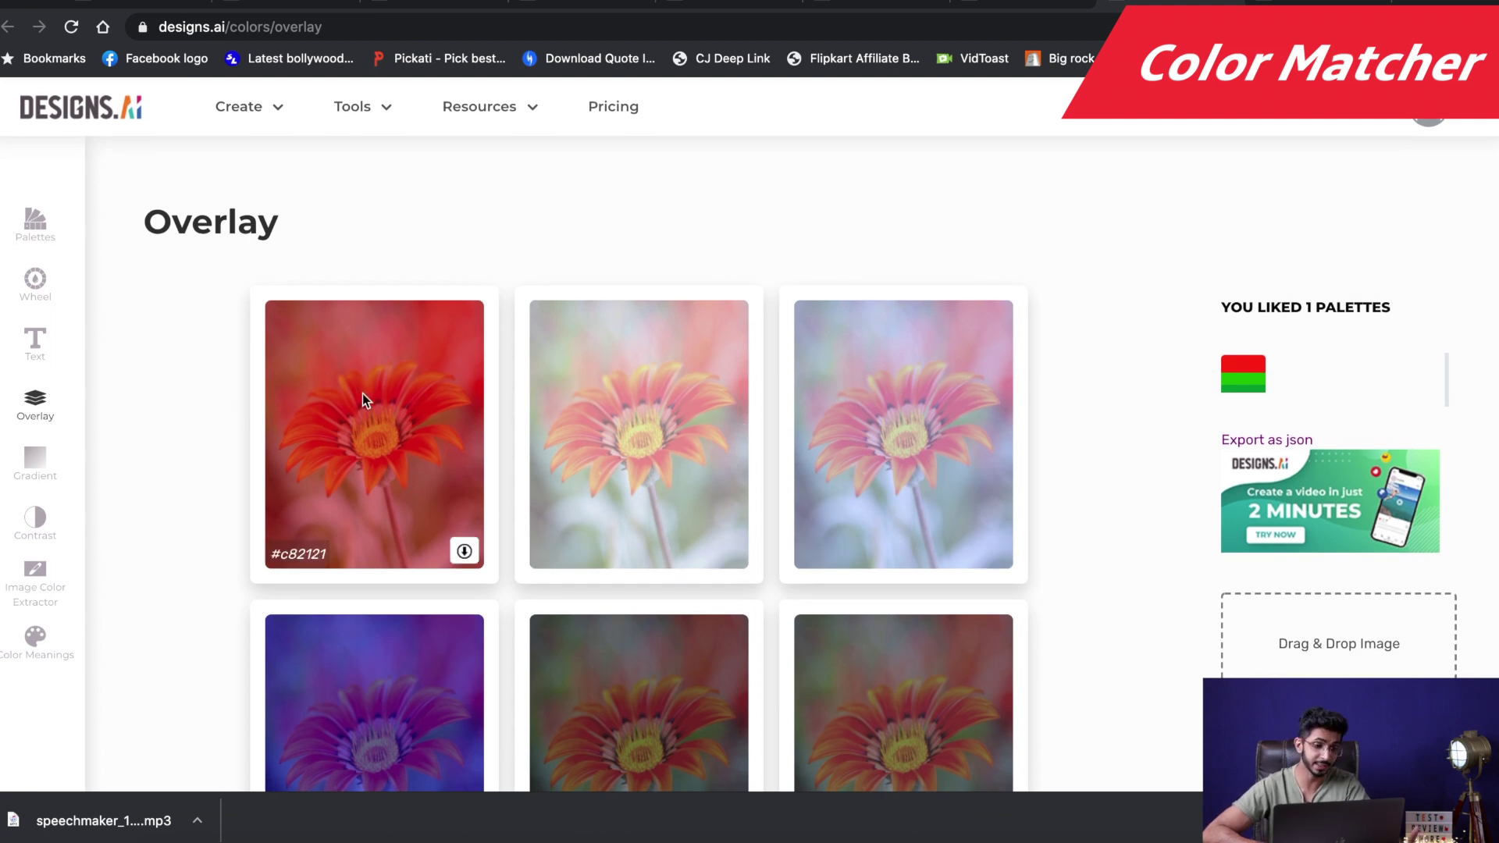
pyautogui.scroll(-5, 390, 345)
pyautogui.scroll(-7, 701, 359)
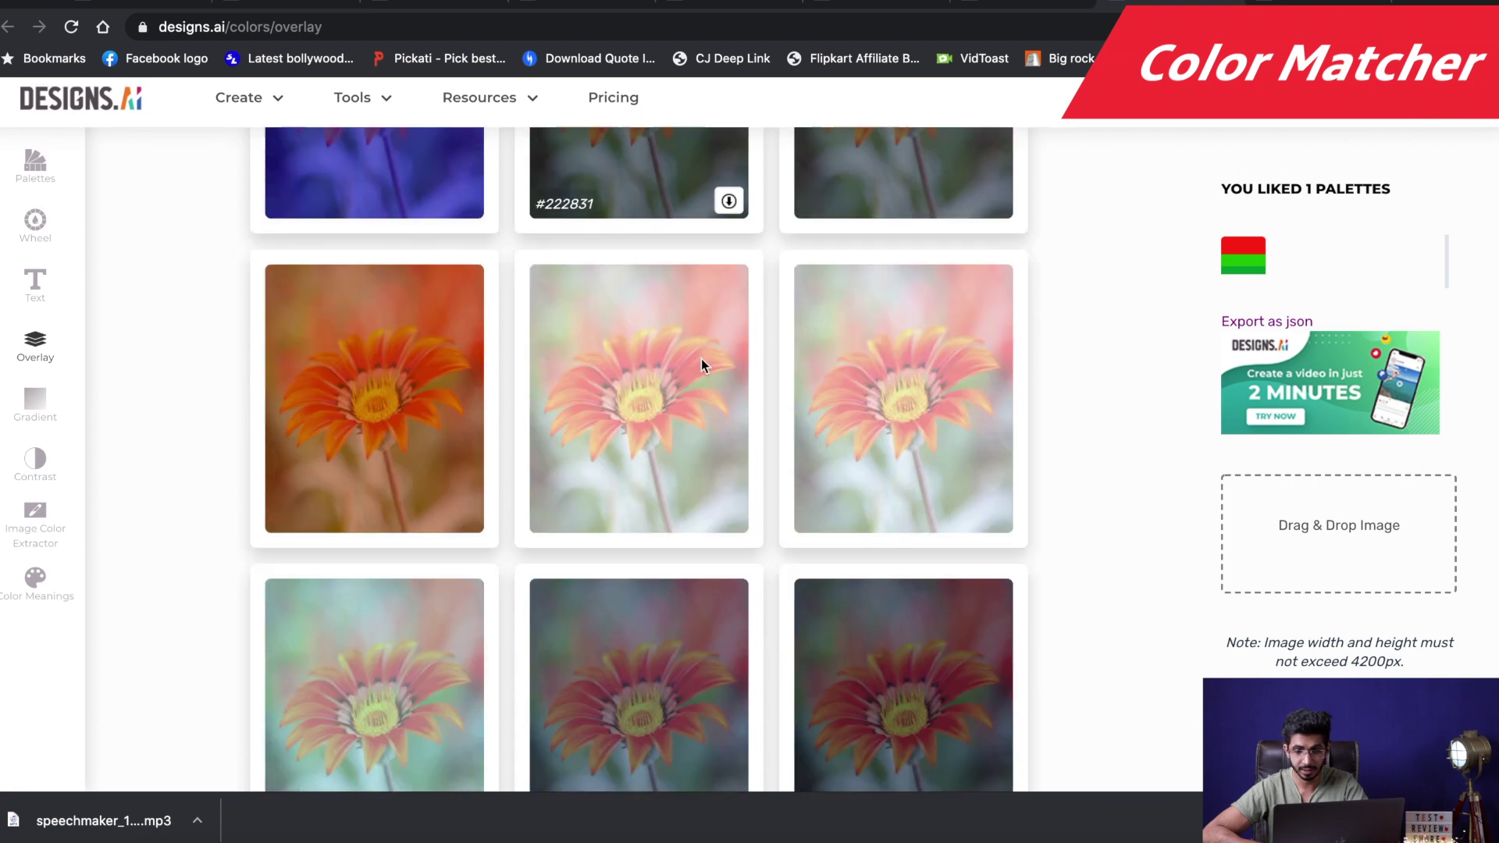
pyautogui.scroll(-4, 701, 361)
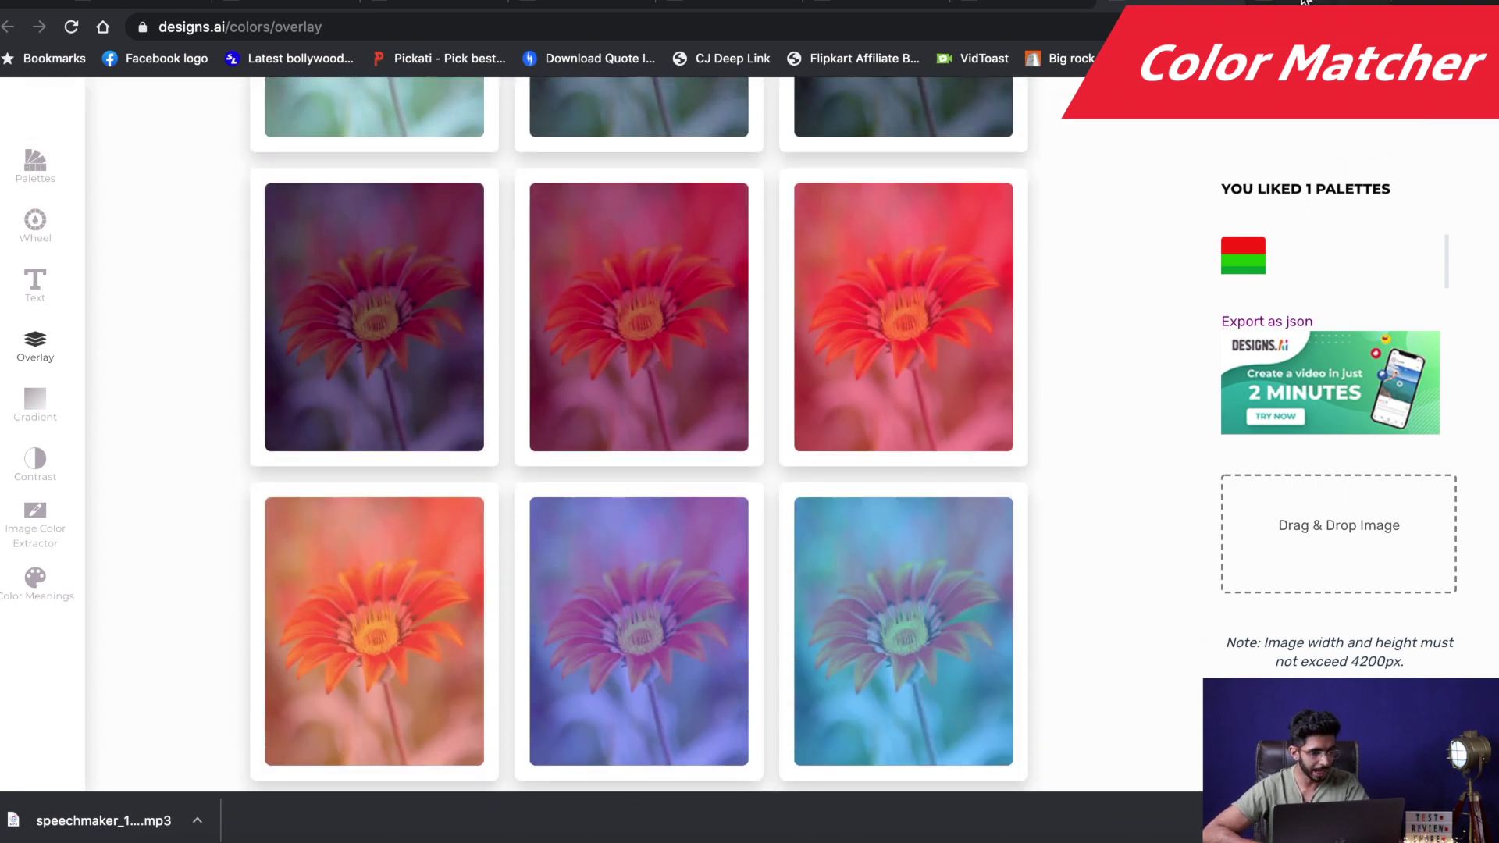
# View an image's five-colour palette in Image Color Extractor, then open Font Pairer.
pyautogui.click(35, 531)
pyautogui.scroll(-5, 374, 311)
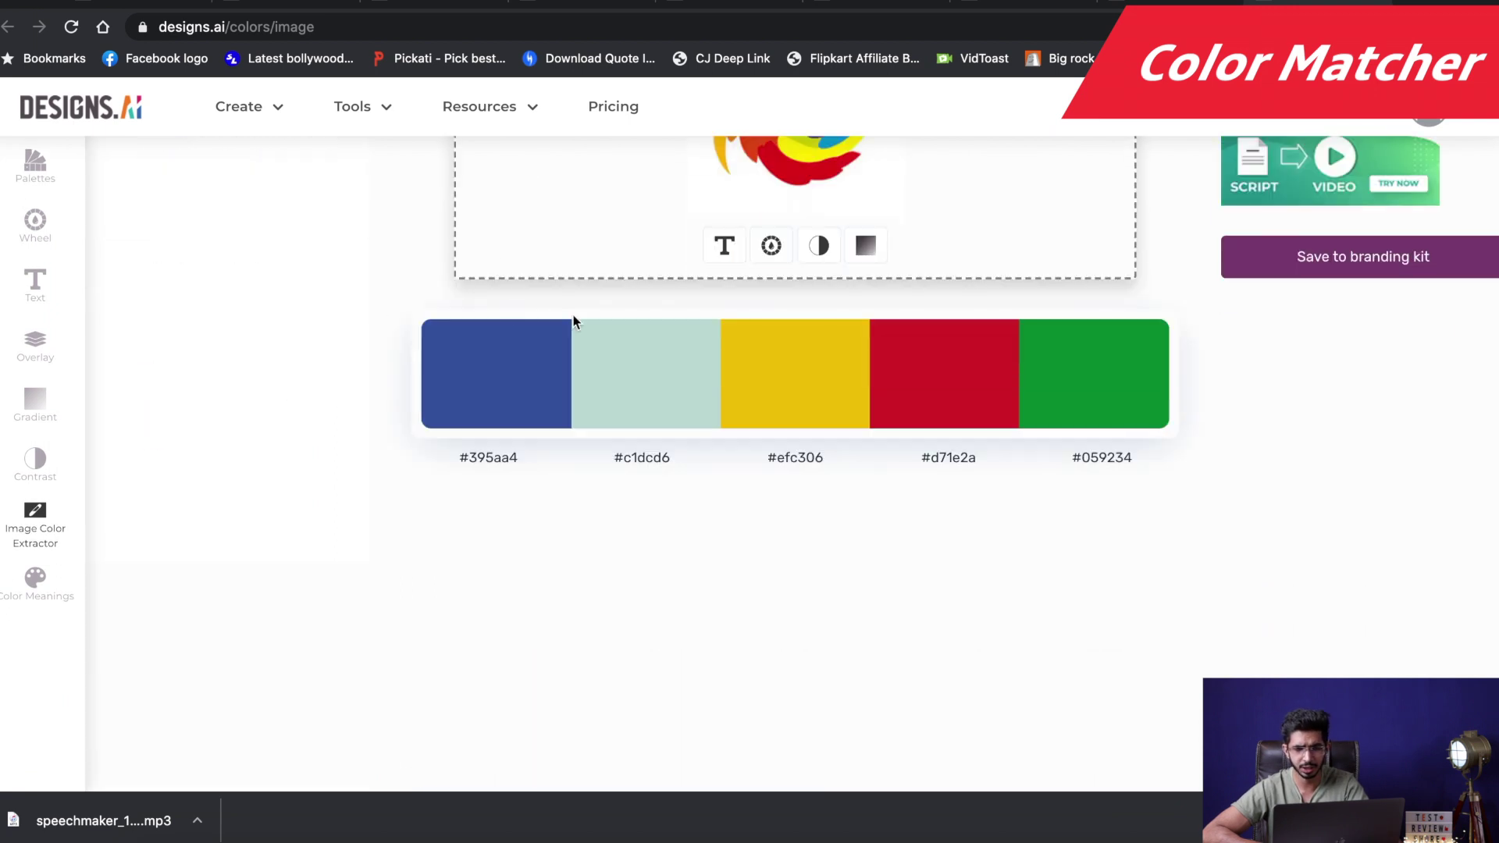
pyautogui.scroll(4, 573, 325)
pyautogui.scroll(-1, 421, 512)
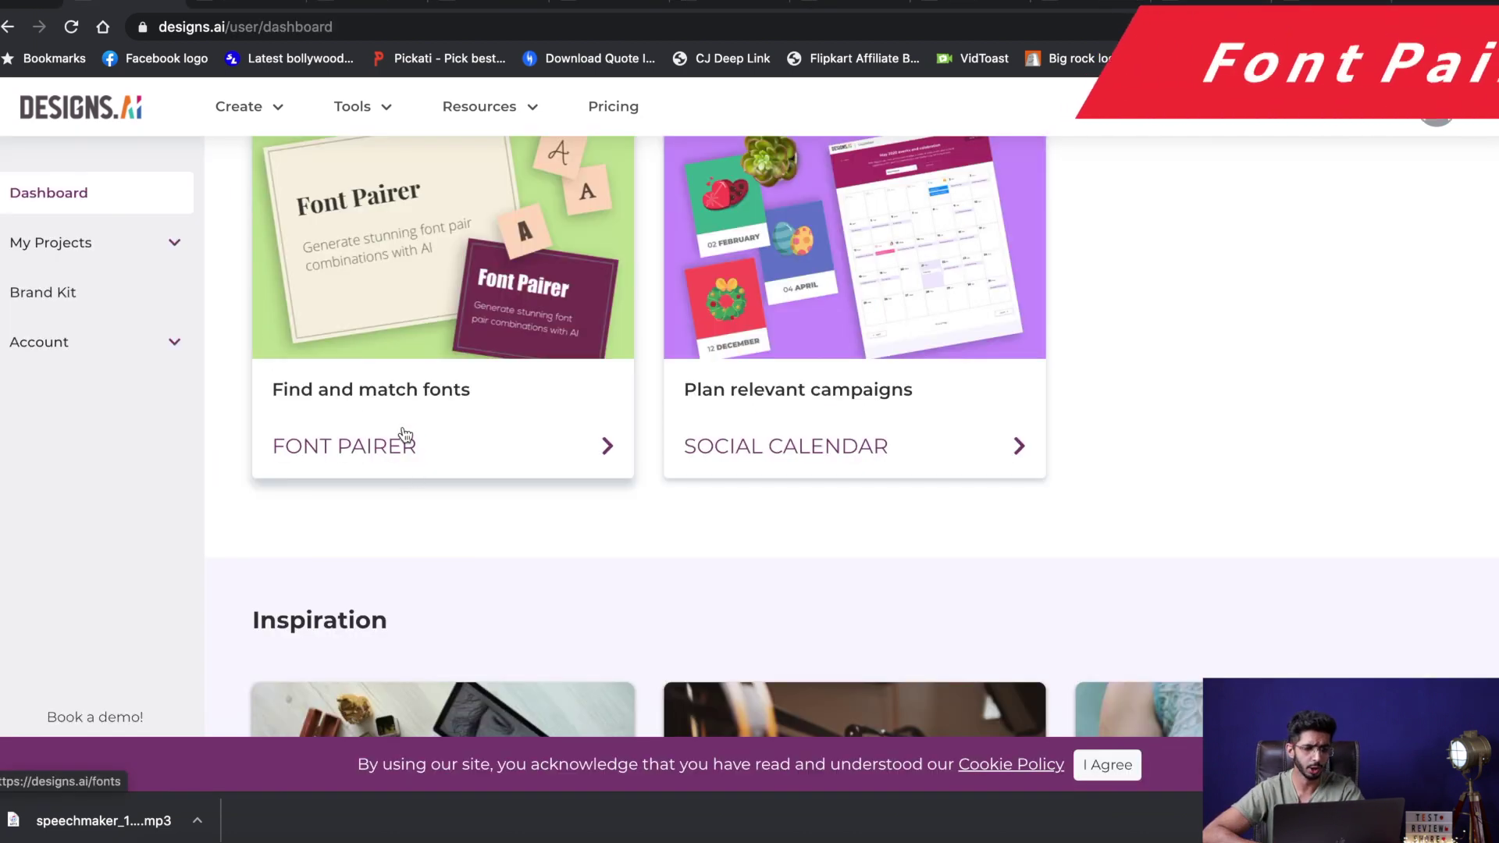
pyautogui.click(406, 437)
# Open the Social Calendar and browse its July observances.
pyautogui.scroll(-10, 305, 326)
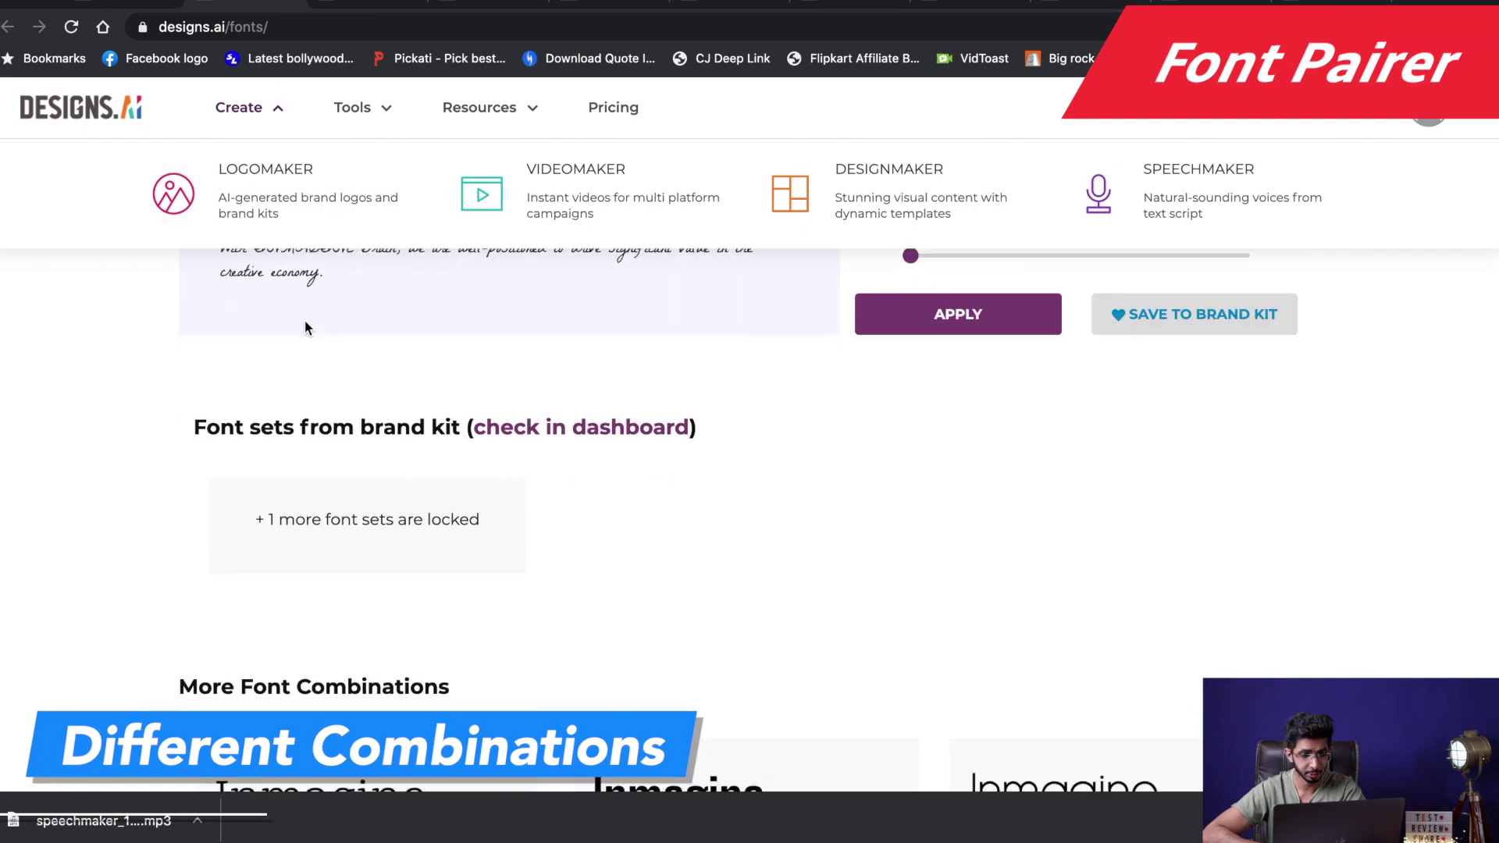
pyautogui.scroll(-9, 615, 417)
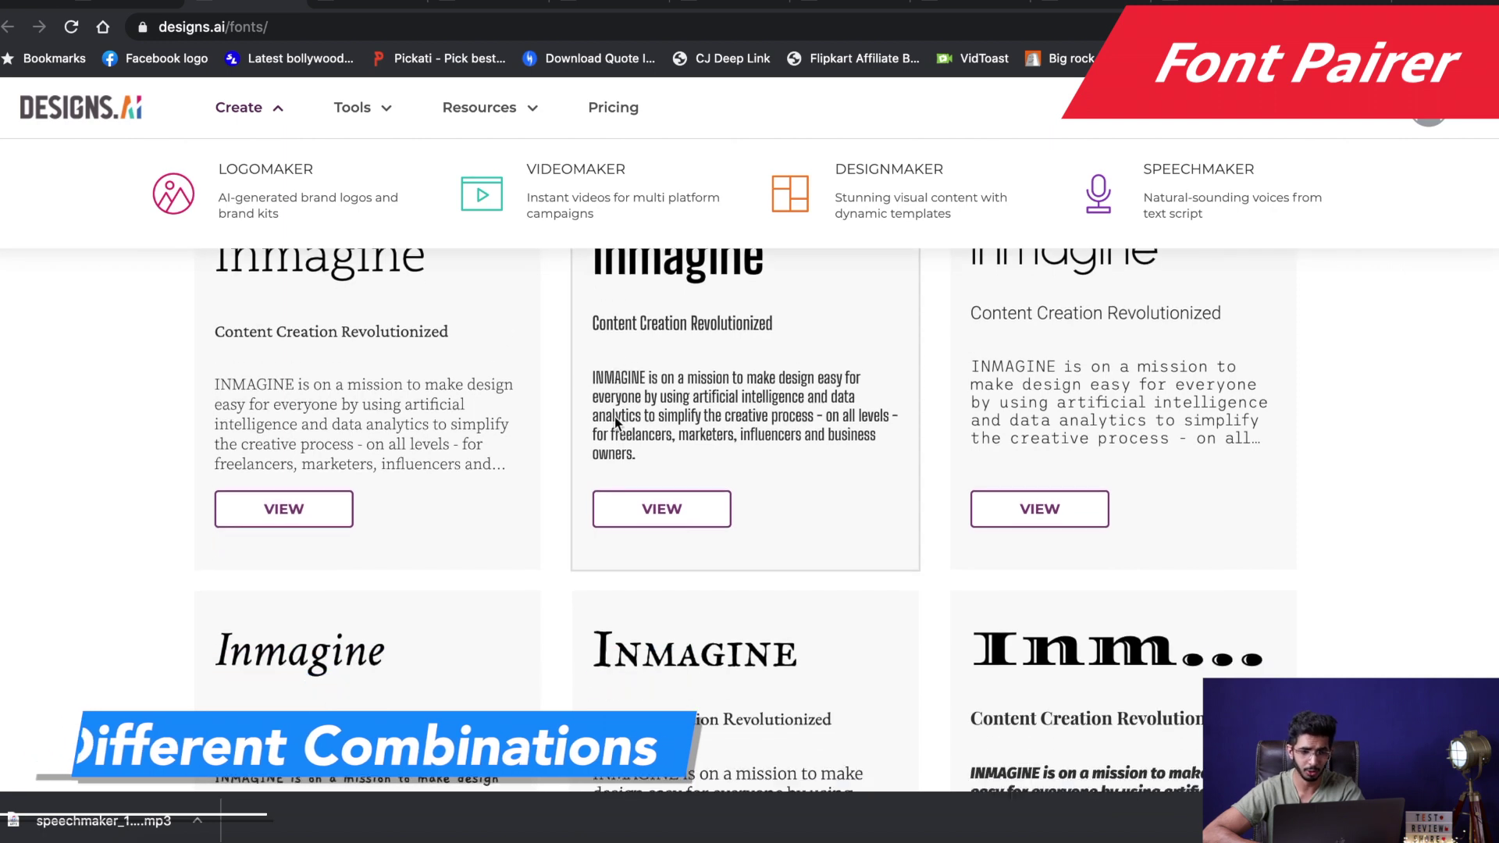
pyautogui.scroll(6, 695, 406)
pyautogui.scroll(10, 694, 406)
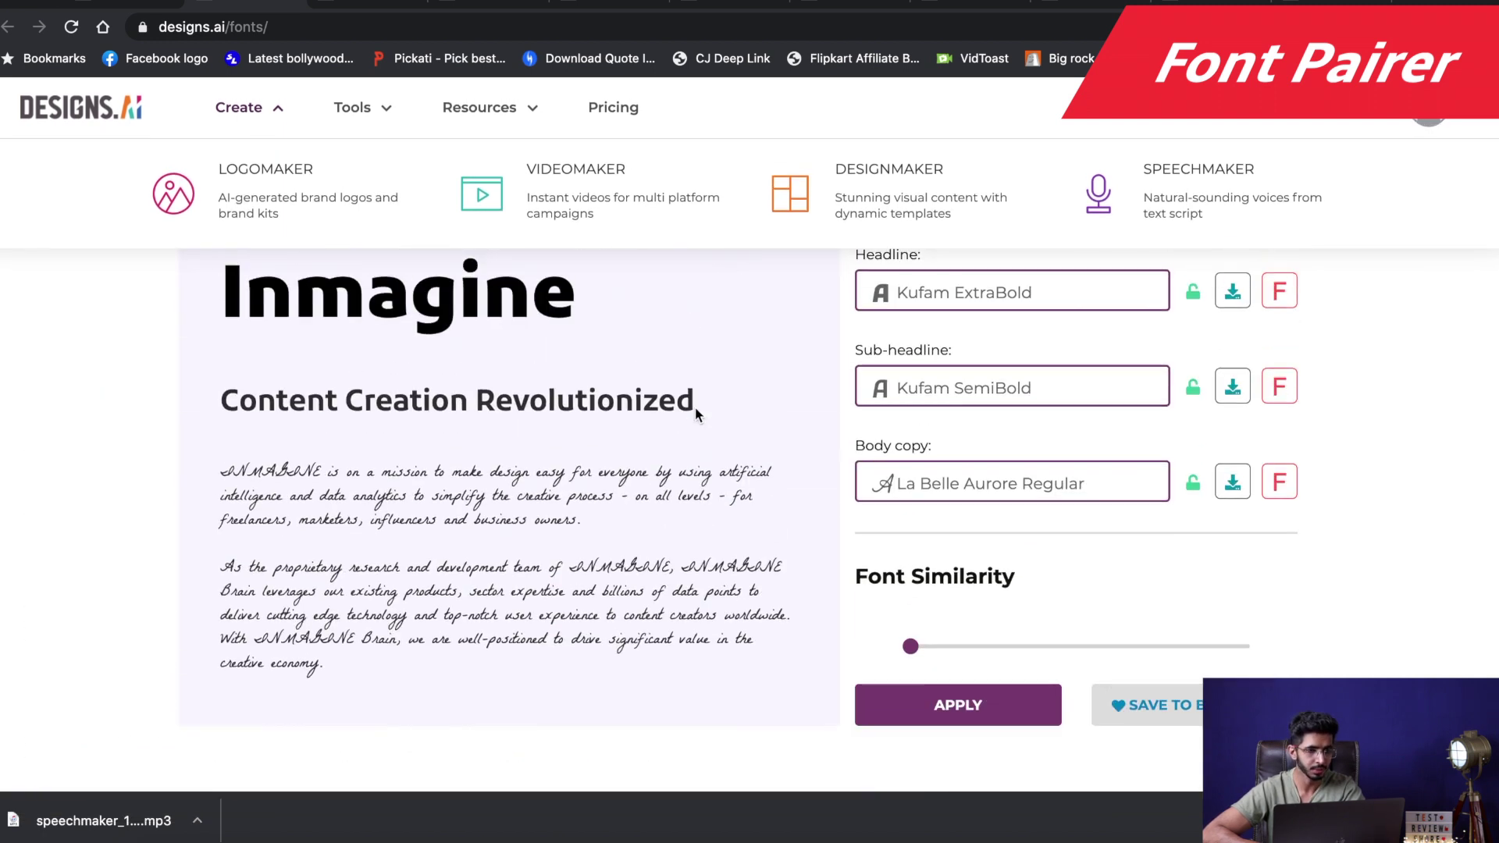
pyautogui.click(663, 365)
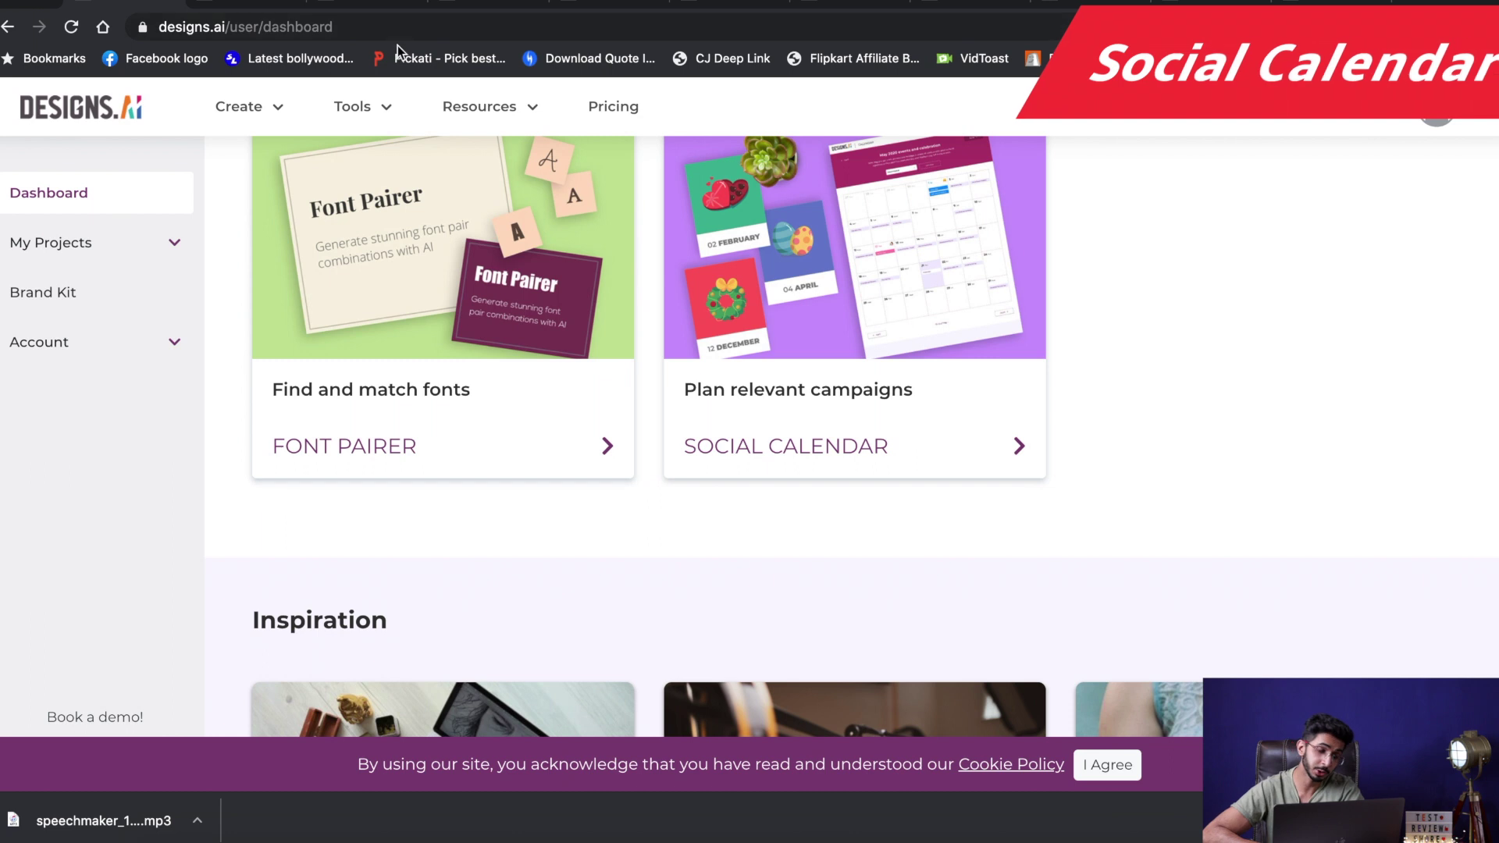
pyautogui.scroll(-1, 575, 370)
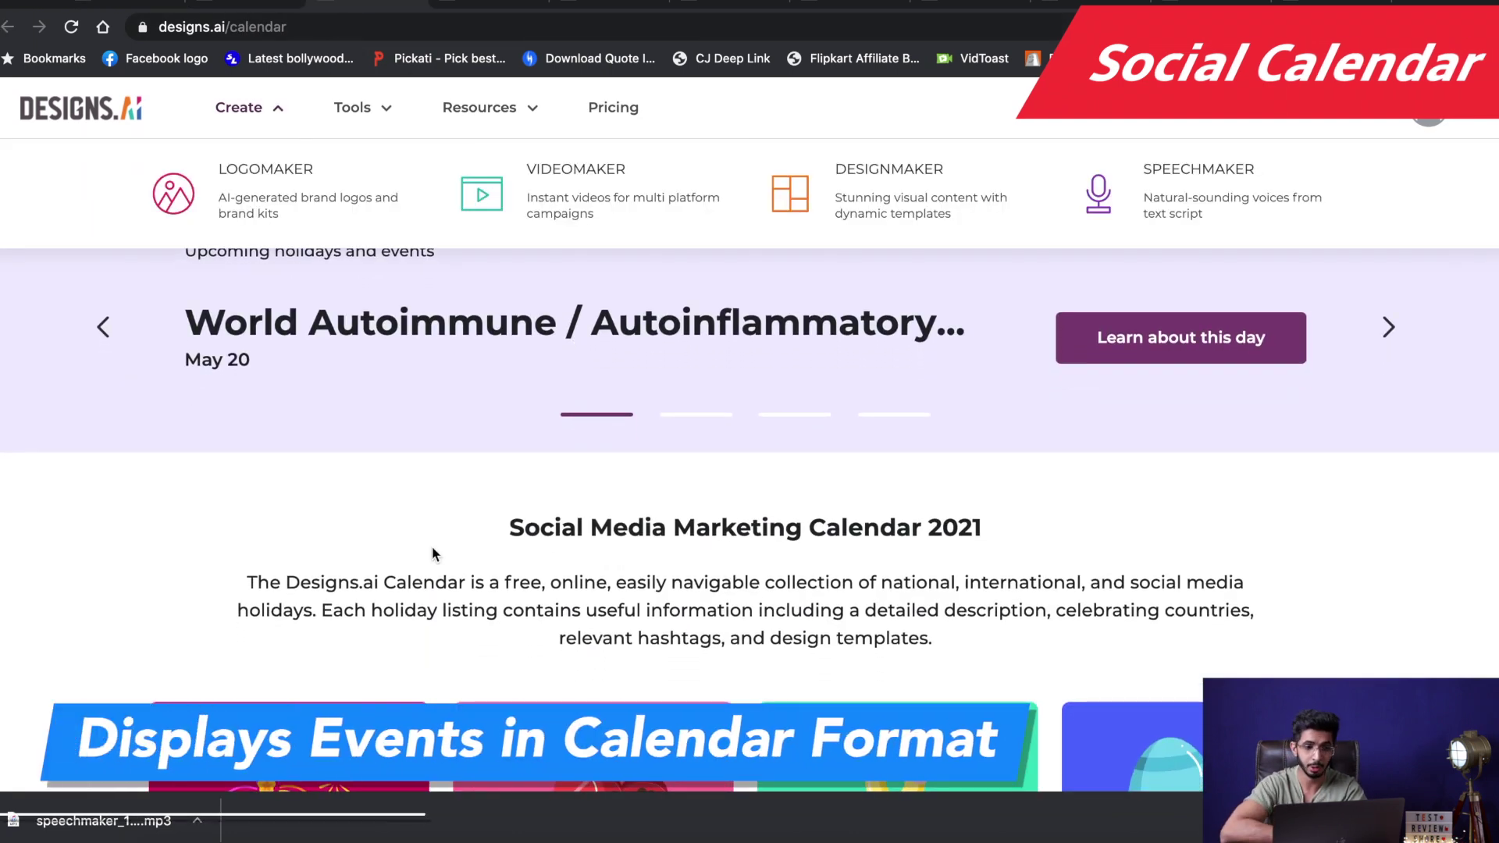
pyautogui.scroll(-10, 564, 498)
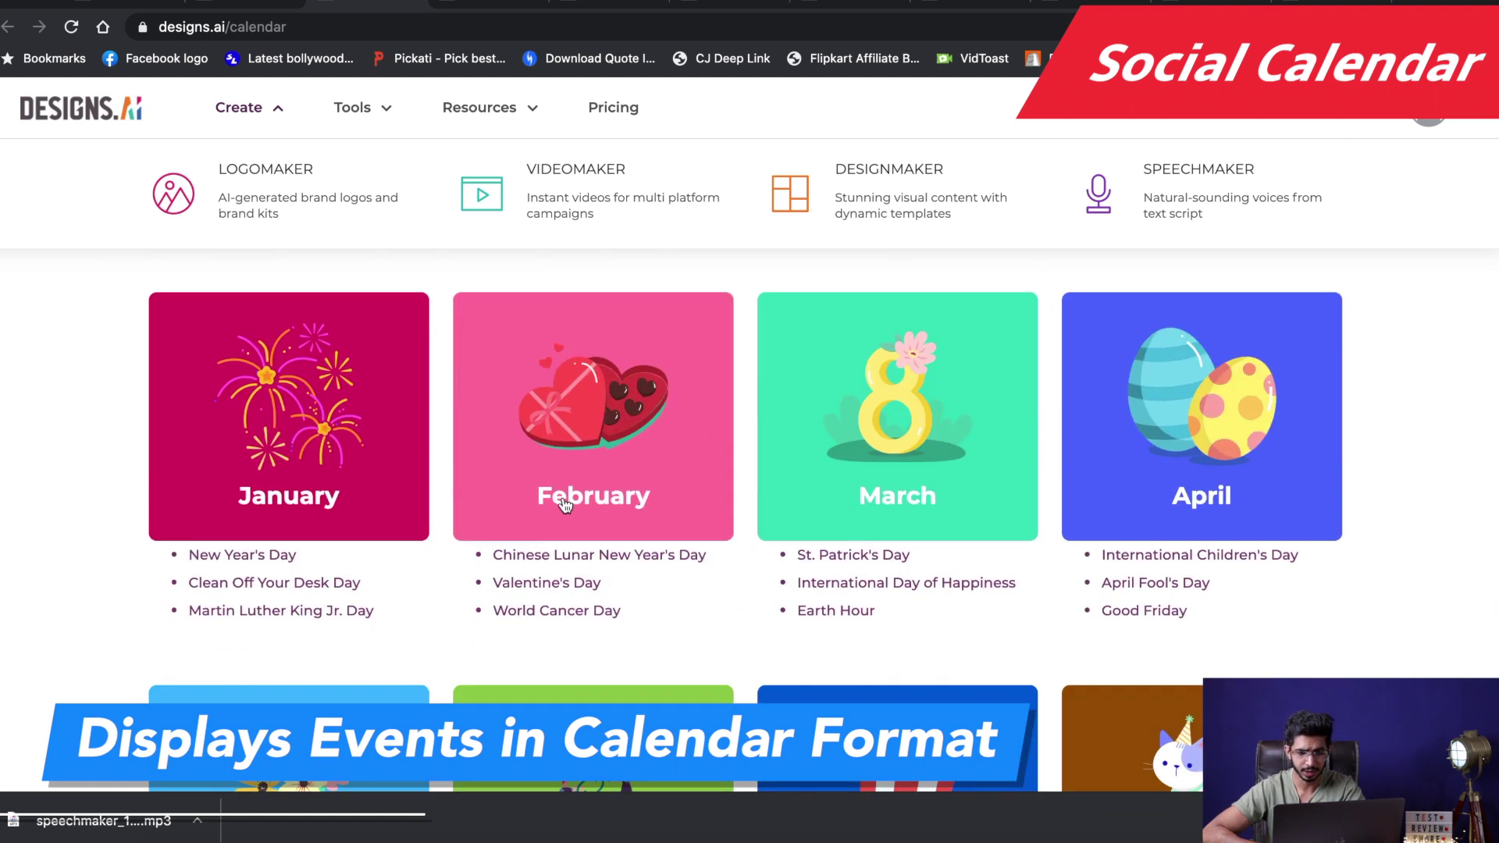
pyautogui.scroll(-1, 719, 439)
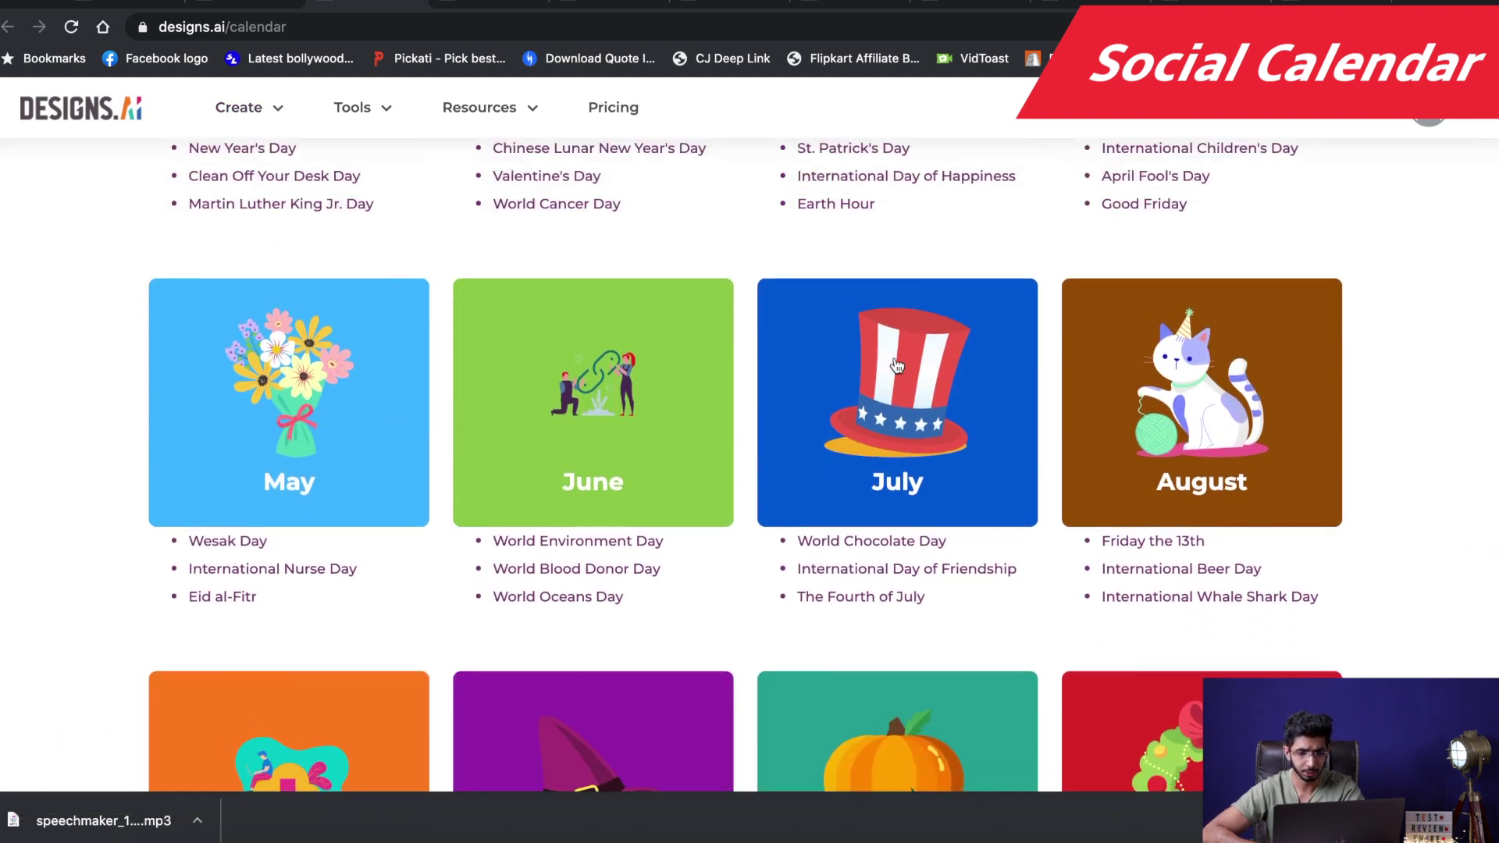
pyautogui.click(781, 411)
pyautogui.scroll(-10, 639, 324)
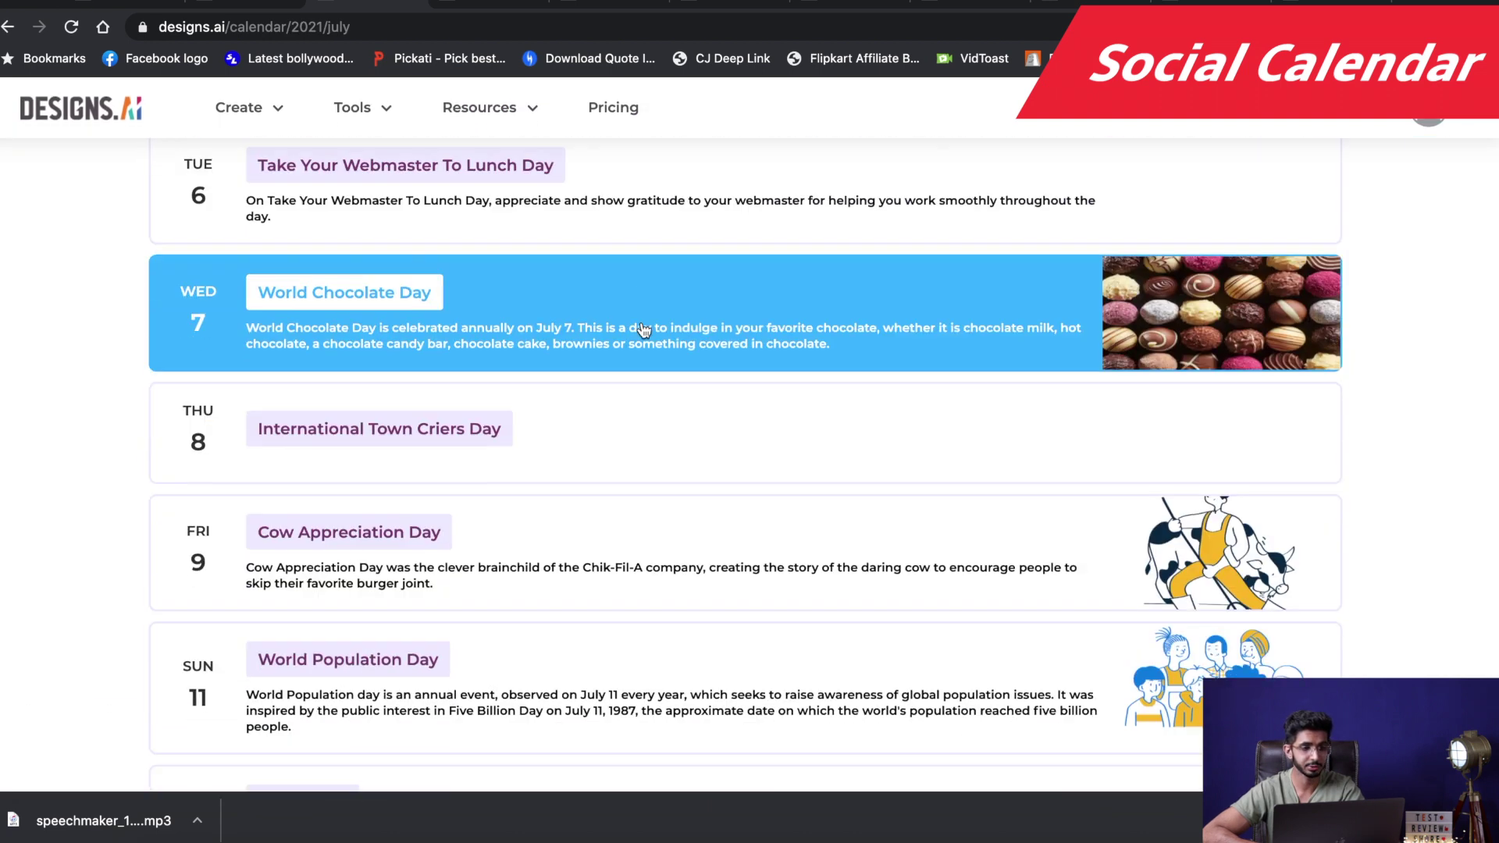
pyautogui.scroll(-4, 643, 329)
# Return to the dashboard tab and go to the Designs.ai Suite pricing page.
pyautogui.click(140, 1)
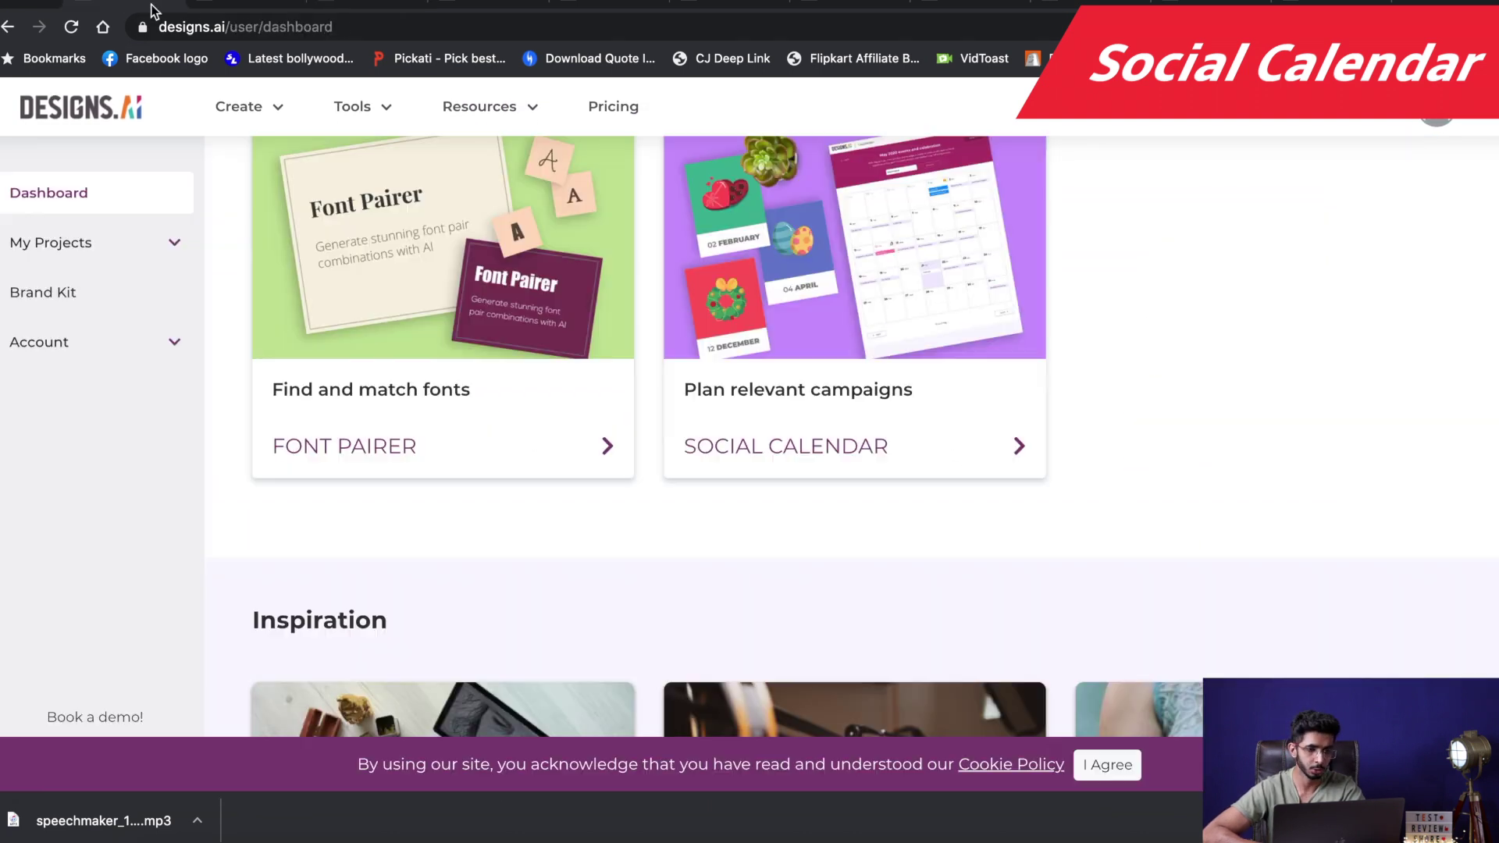
pyautogui.scroll(4, 990, 307)
pyautogui.scroll(6, 1116, 549)
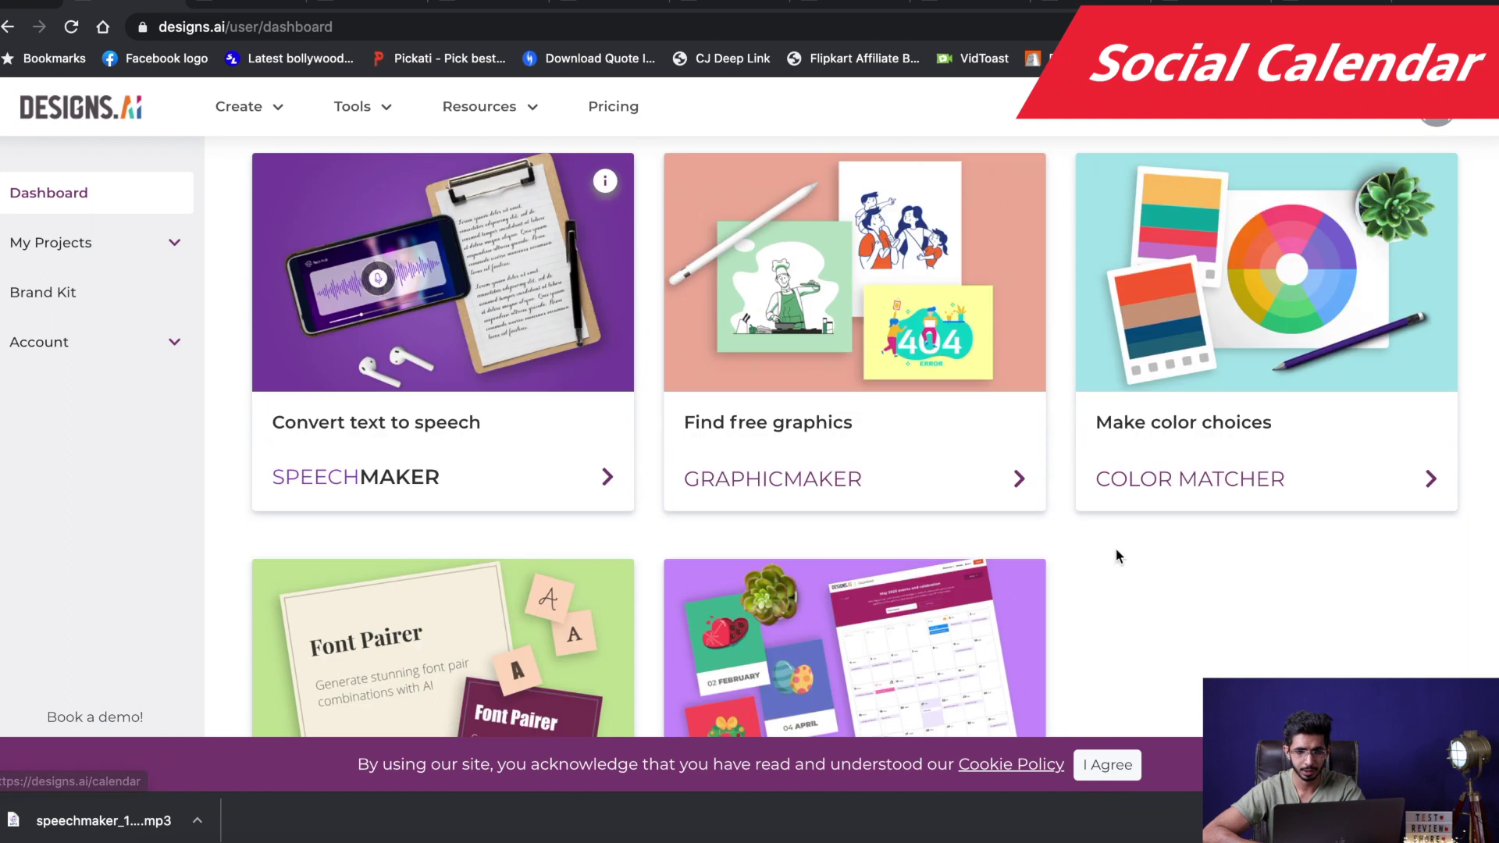
pyautogui.scroll(-2, 1220, 264)
pyautogui.scroll(-3, 1196, 439)
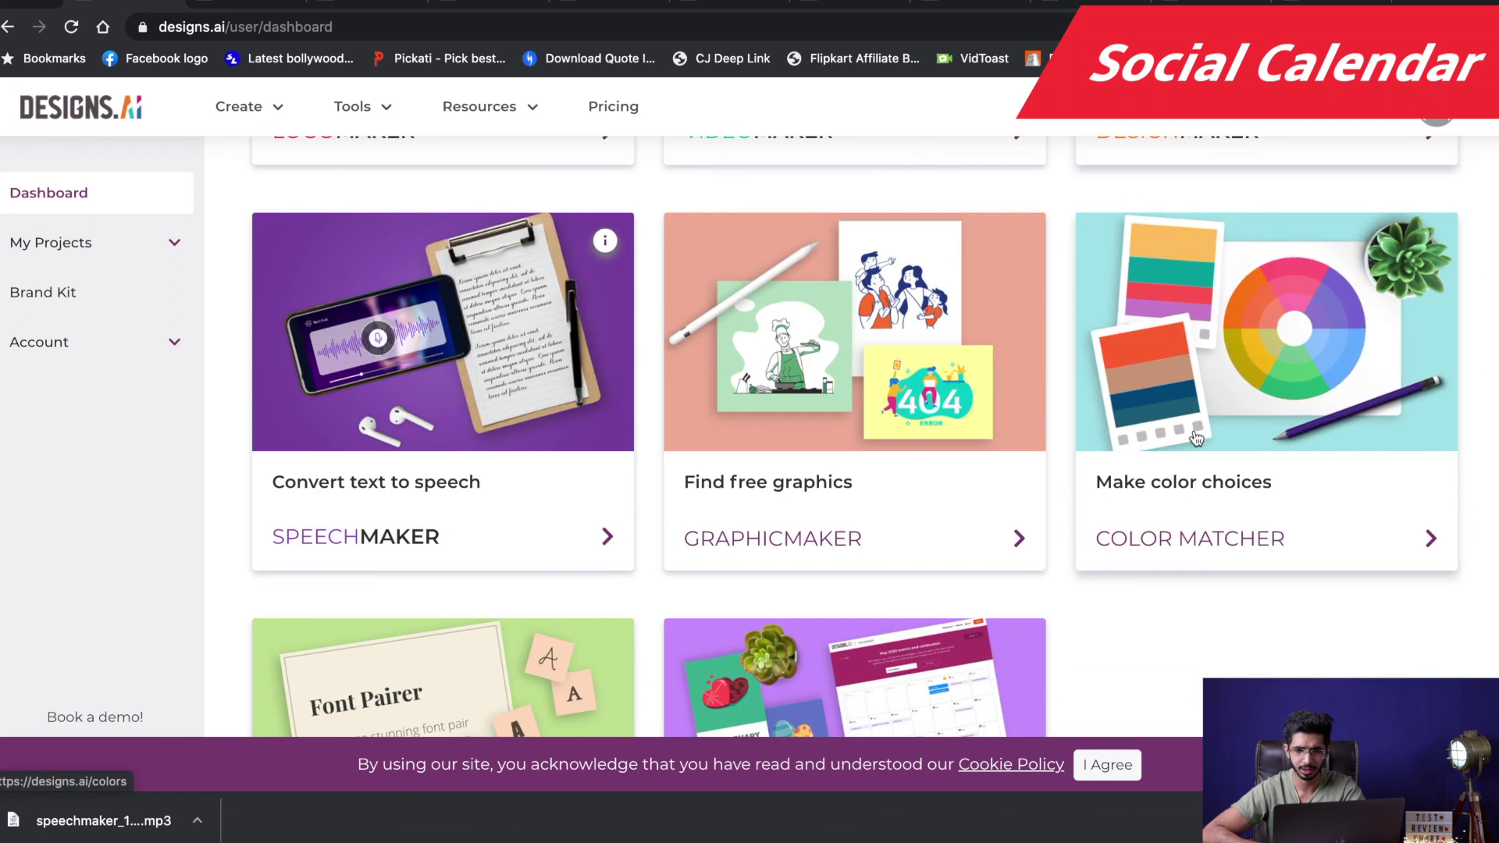
pyautogui.click(516, 275)
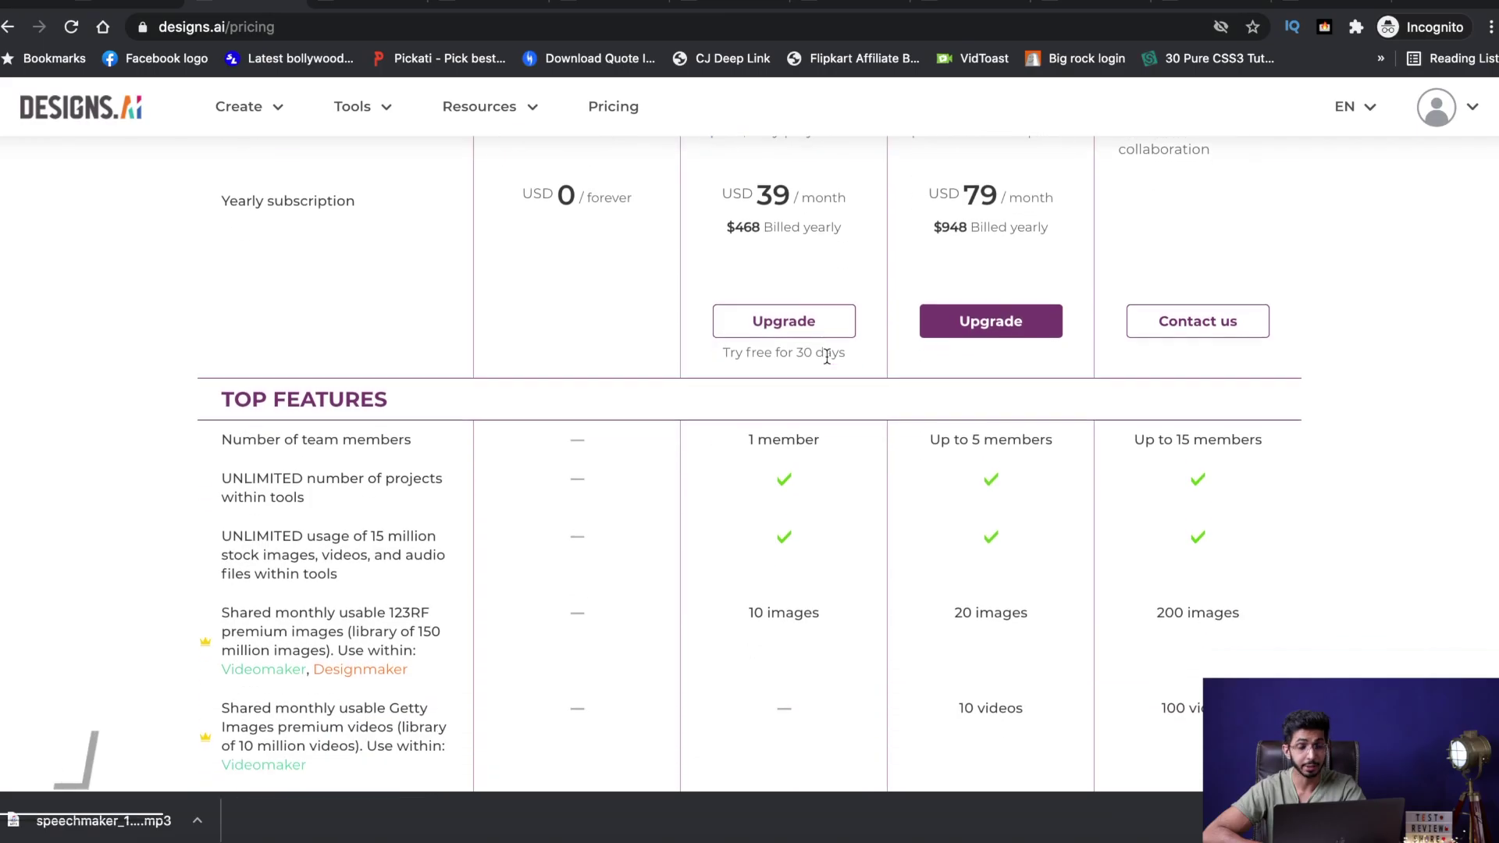
# Scroll through the pricing plan comparison table.
pyautogui.scroll(-1, 826, 356)
pyautogui.scroll(-1, 827, 362)
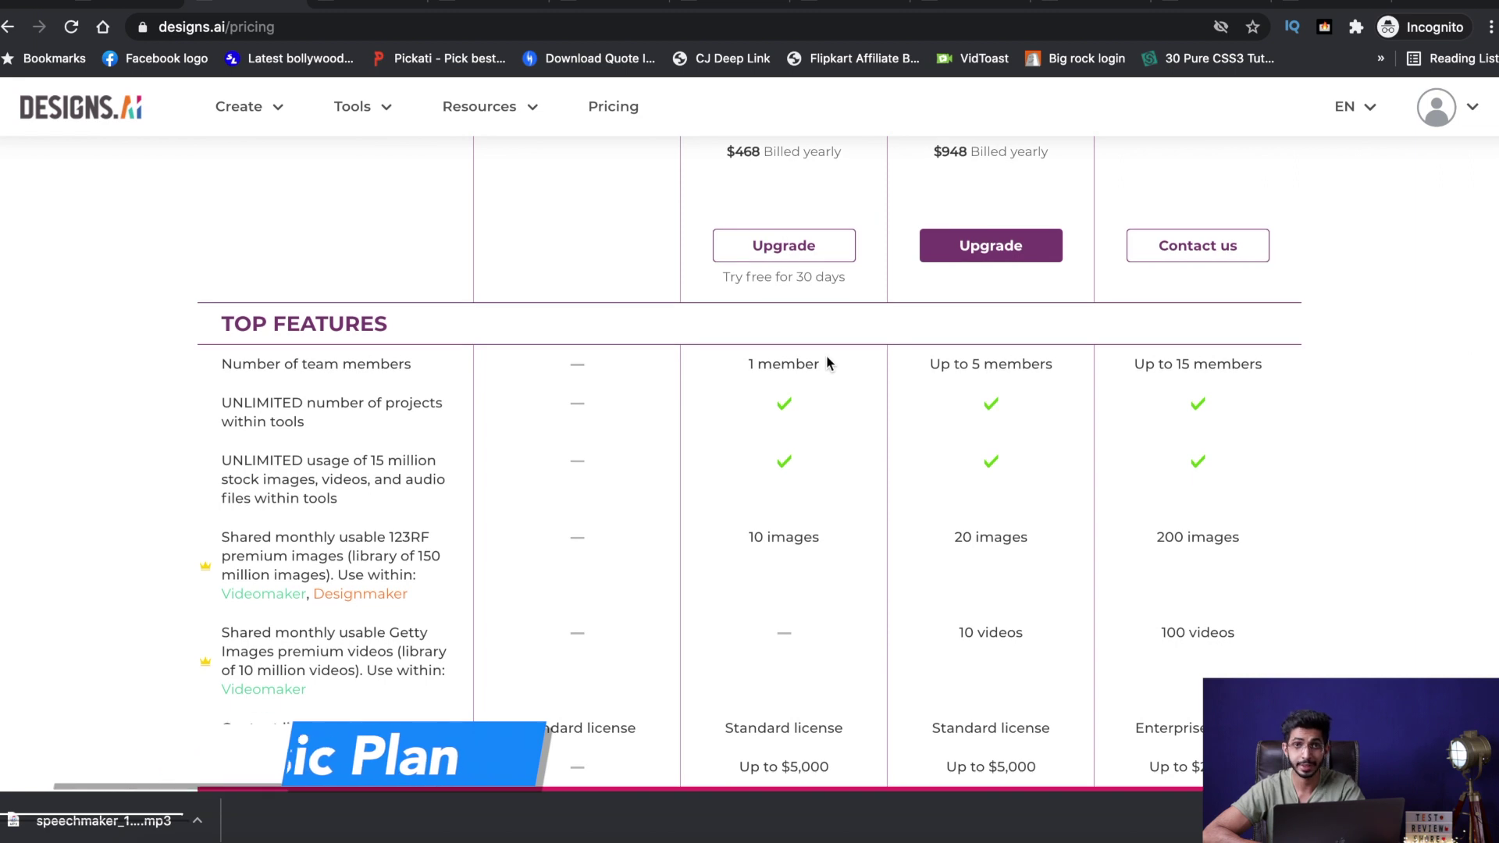
pyautogui.scroll(-6, 828, 362)
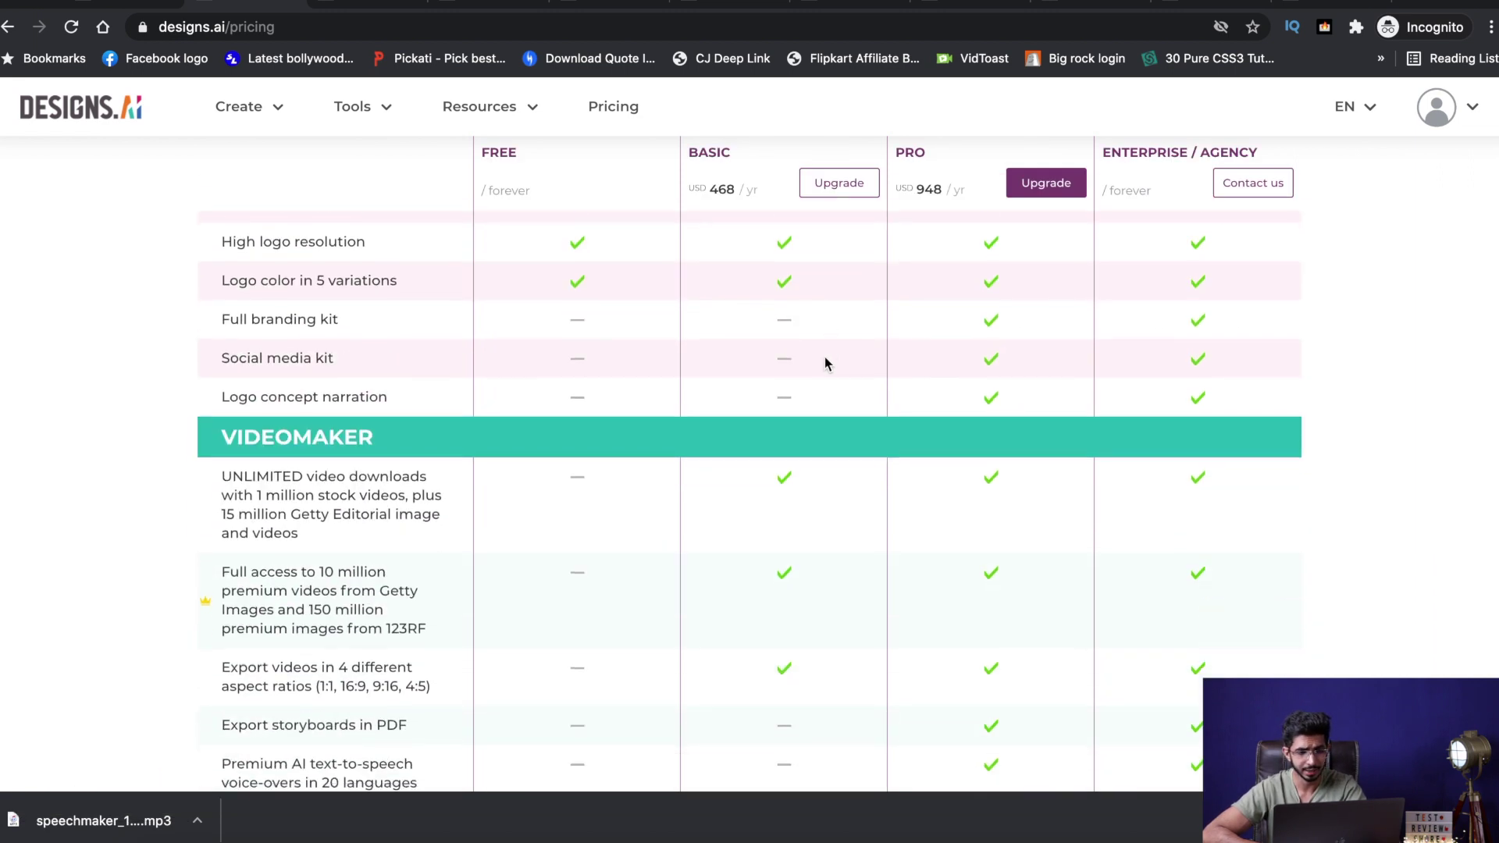
pyautogui.scroll(1, 509, 506)
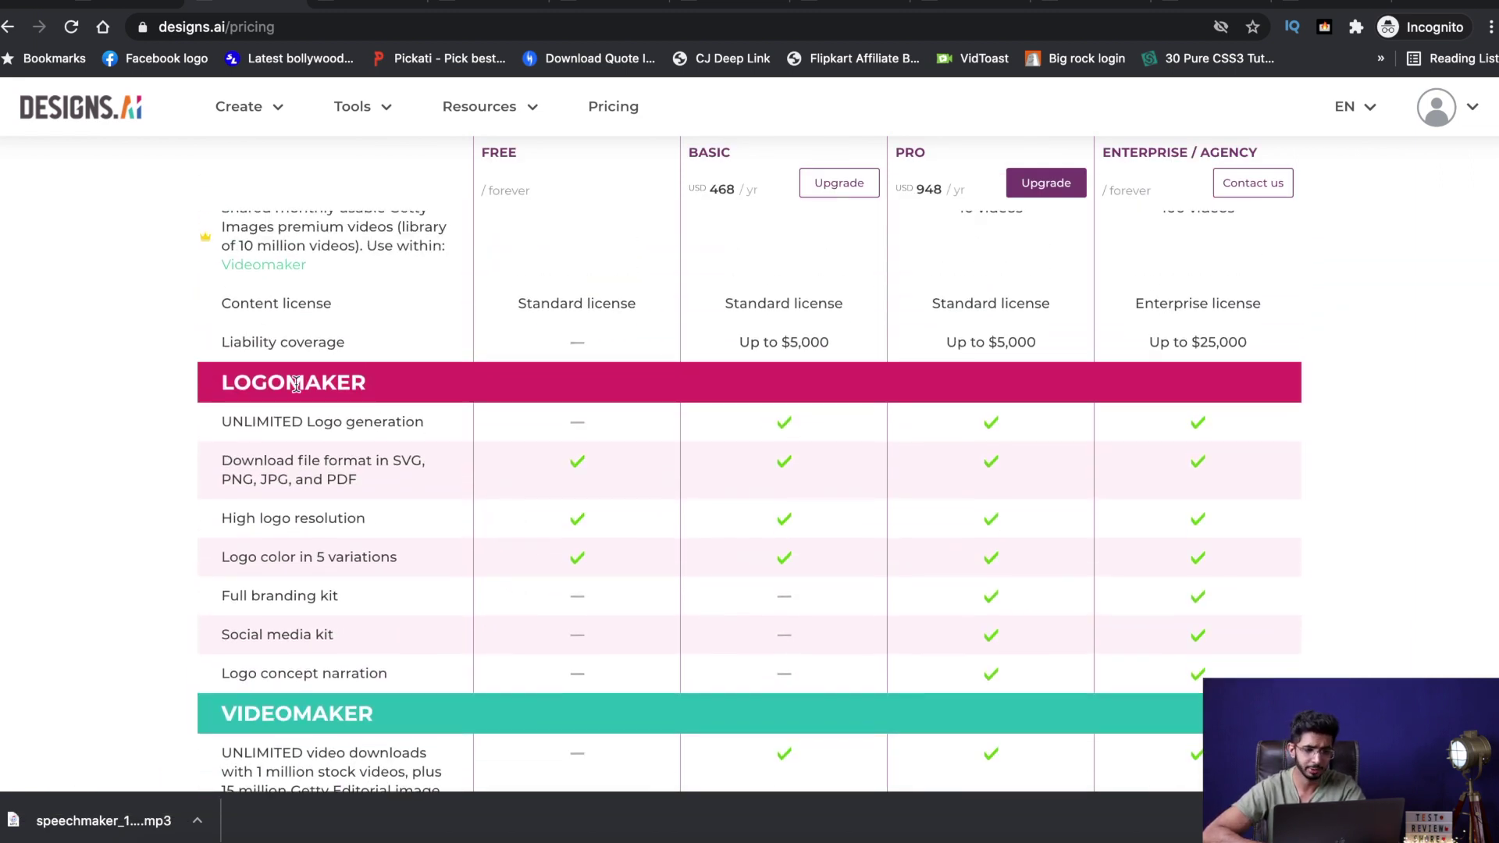
pyautogui.scroll(-3, 332, 513)
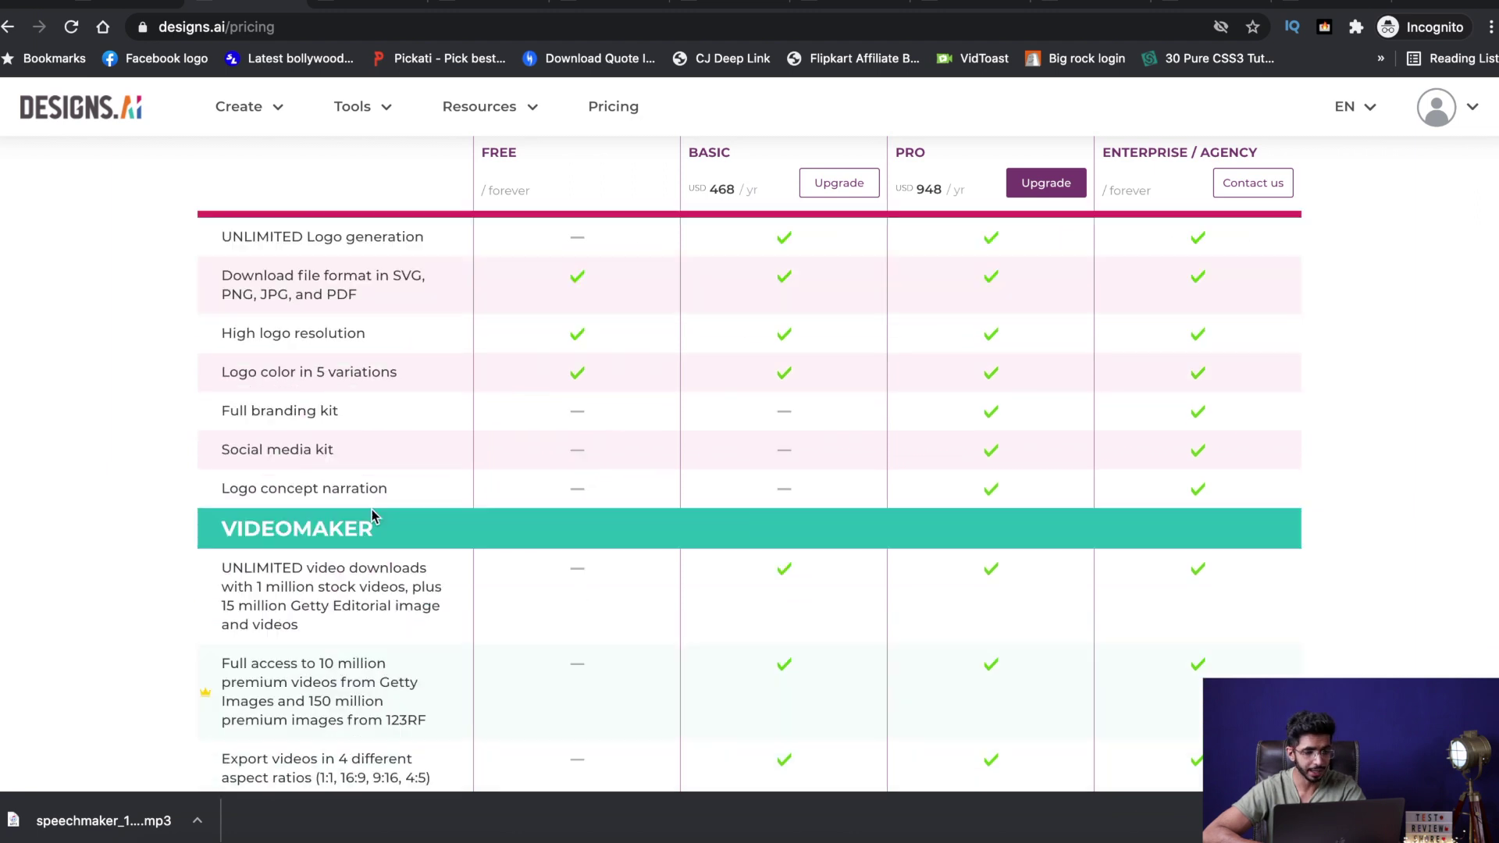
pyautogui.scroll(2, 235, 508)
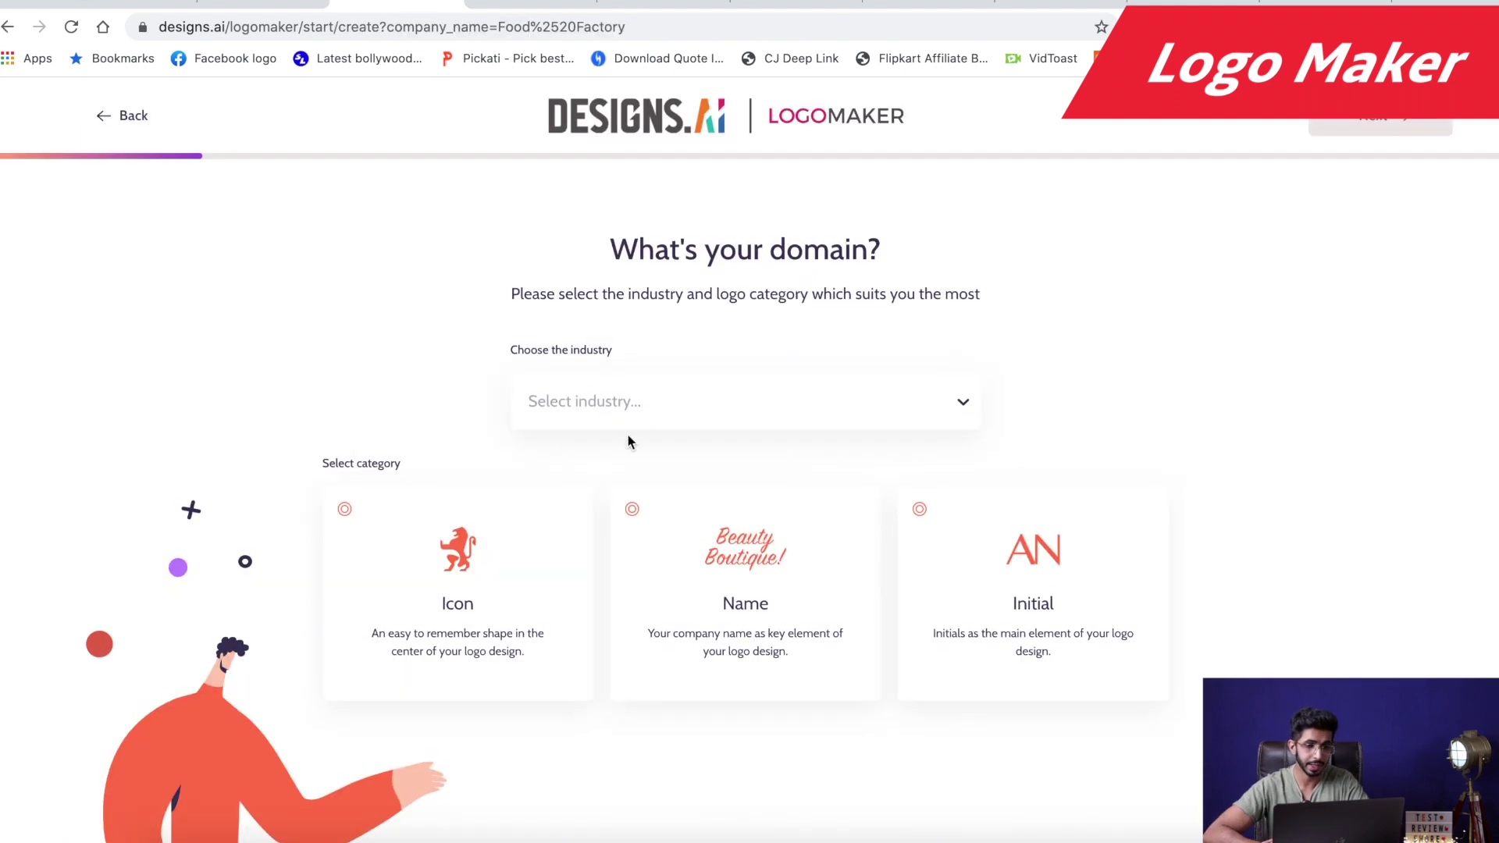
# Set the industry to Food & Restaurants - All and choose the Icon logo category.
pyautogui.click(632, 423)
pyautogui.scroll(-10, 603, 568)
pyautogui.scroll(4, 603, 570)
pyautogui.click(610, 560)
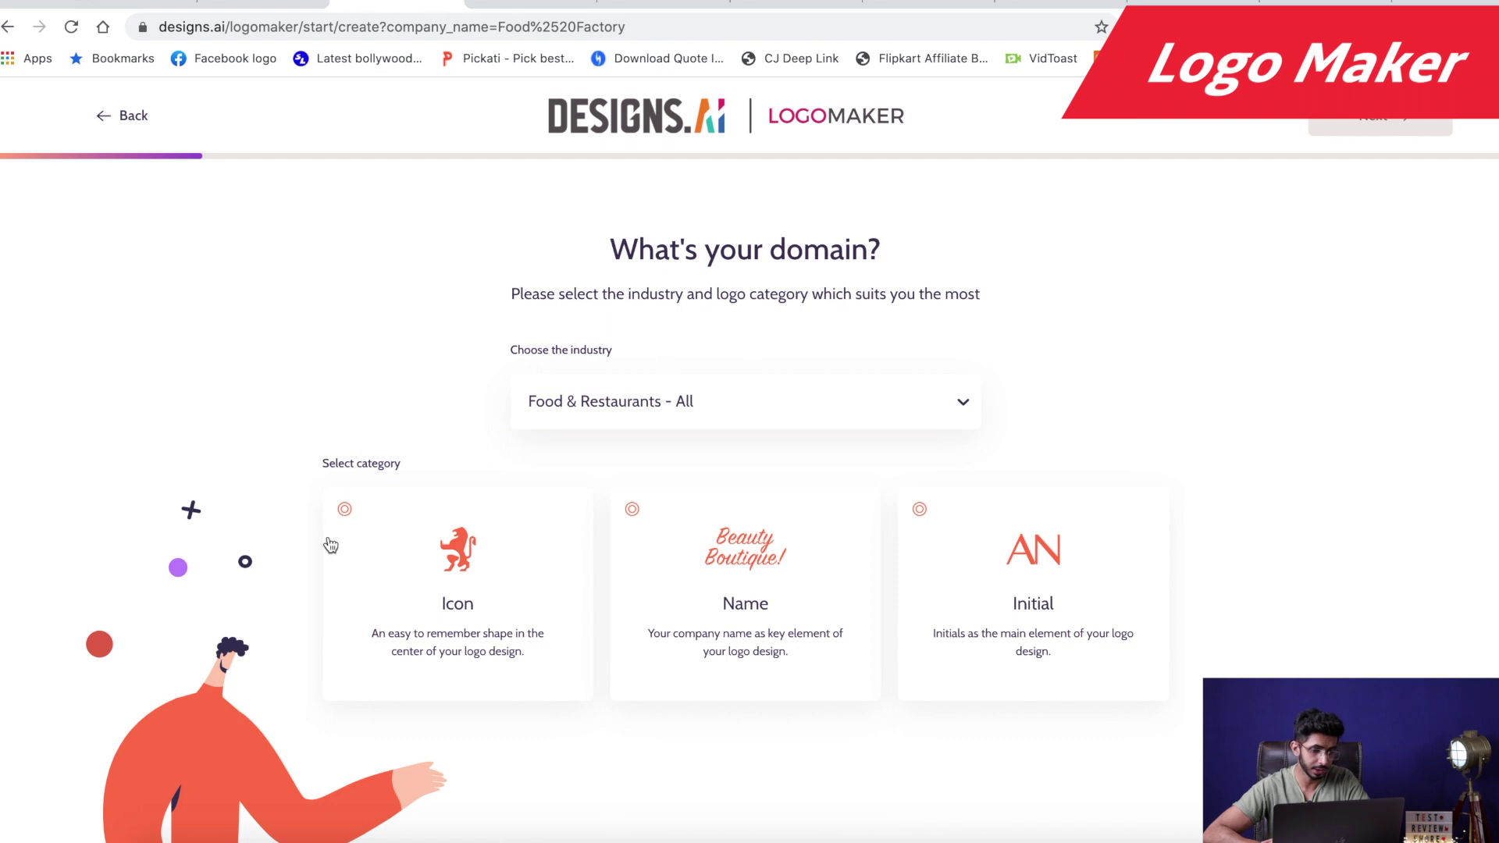
pyautogui.click(383, 543)
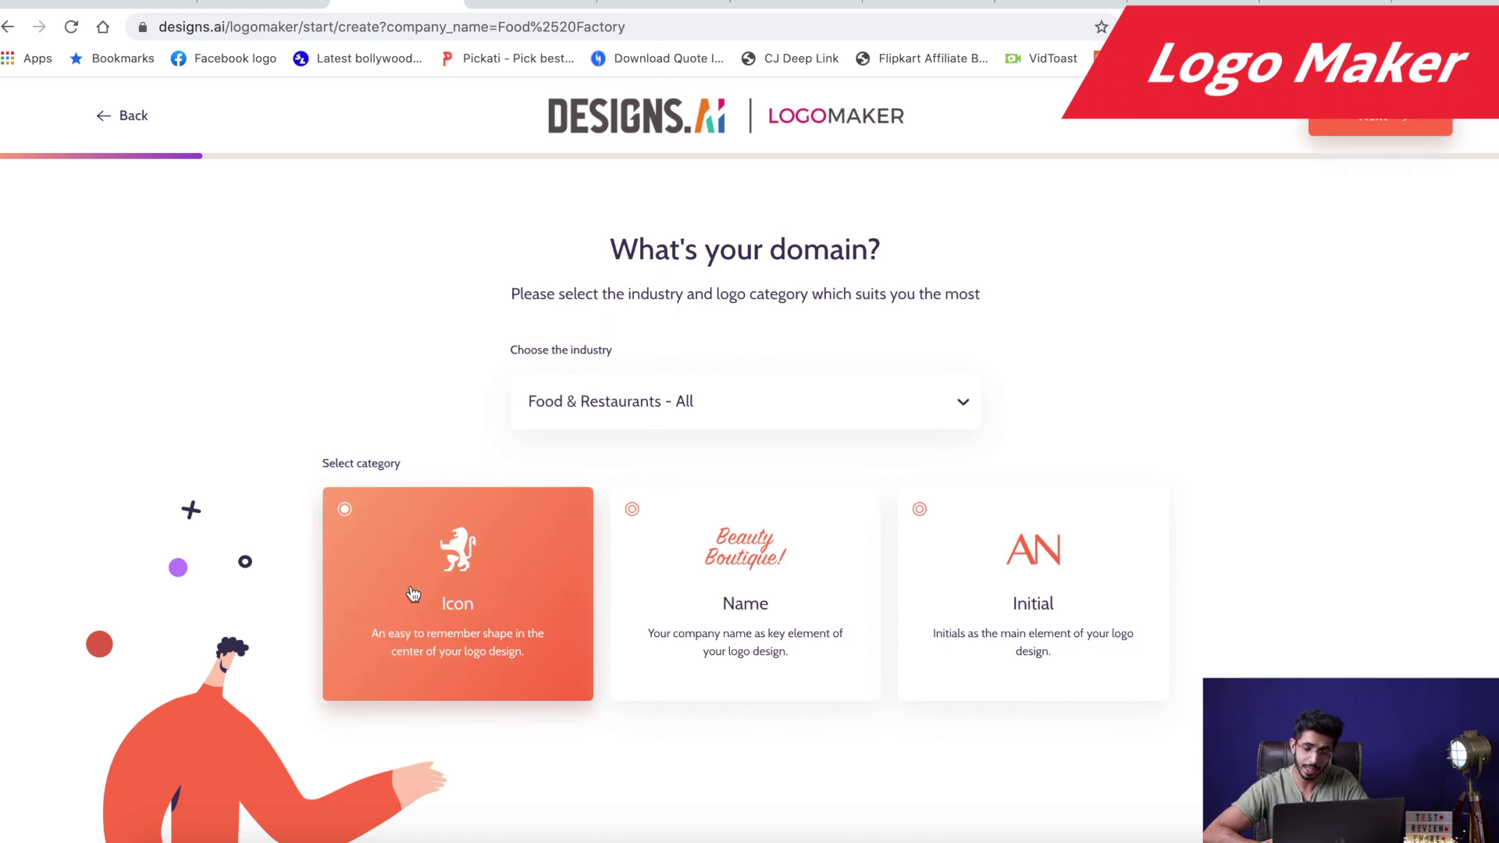
pyautogui.click(1360, 122)
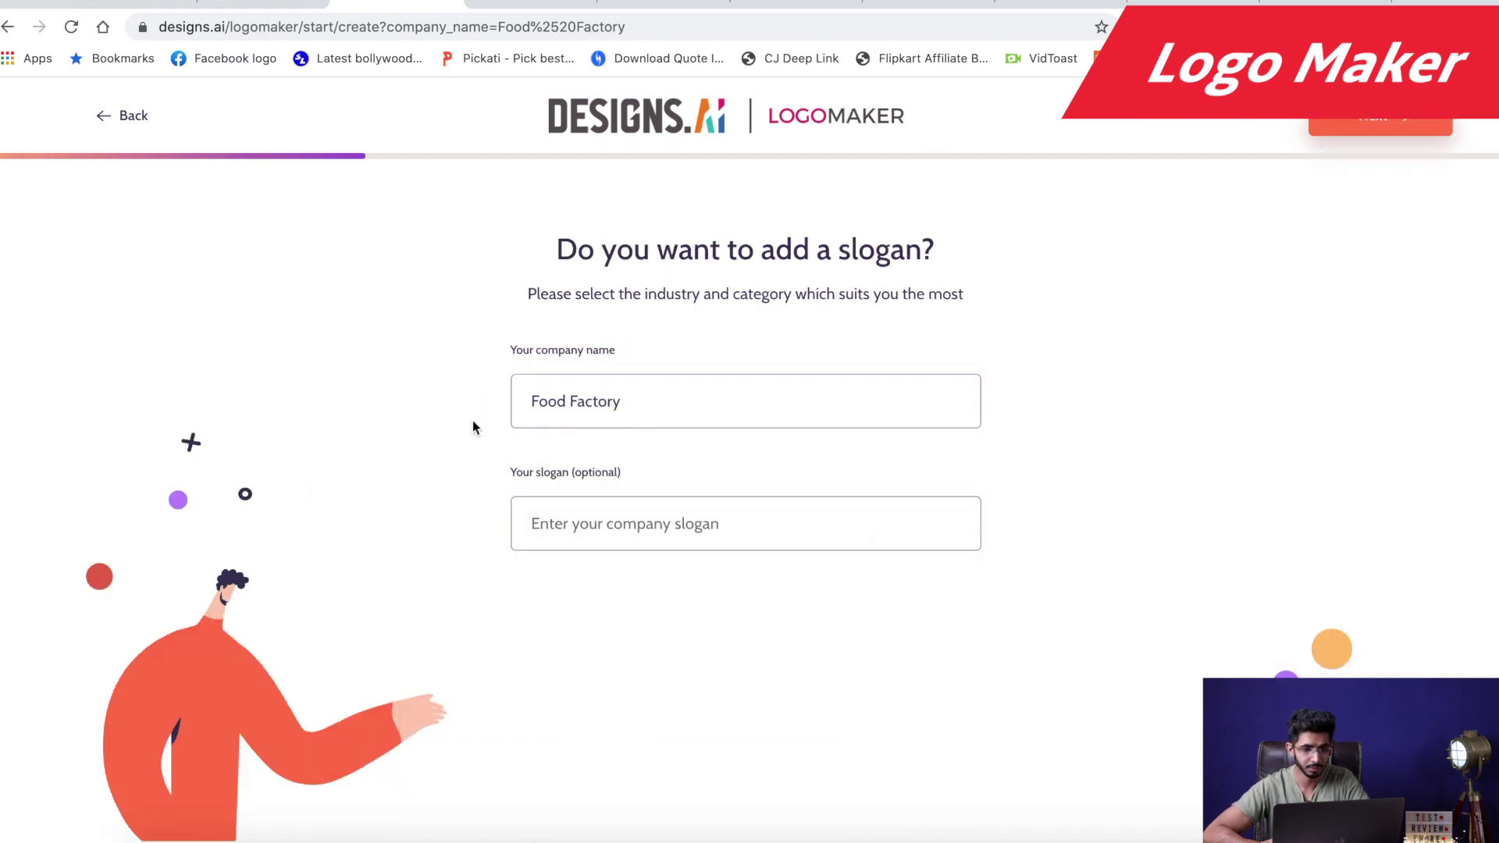
# Leave the slogan empty, pick the CUTIE.B style, and continue to colours.
pyautogui.click(537, 514)
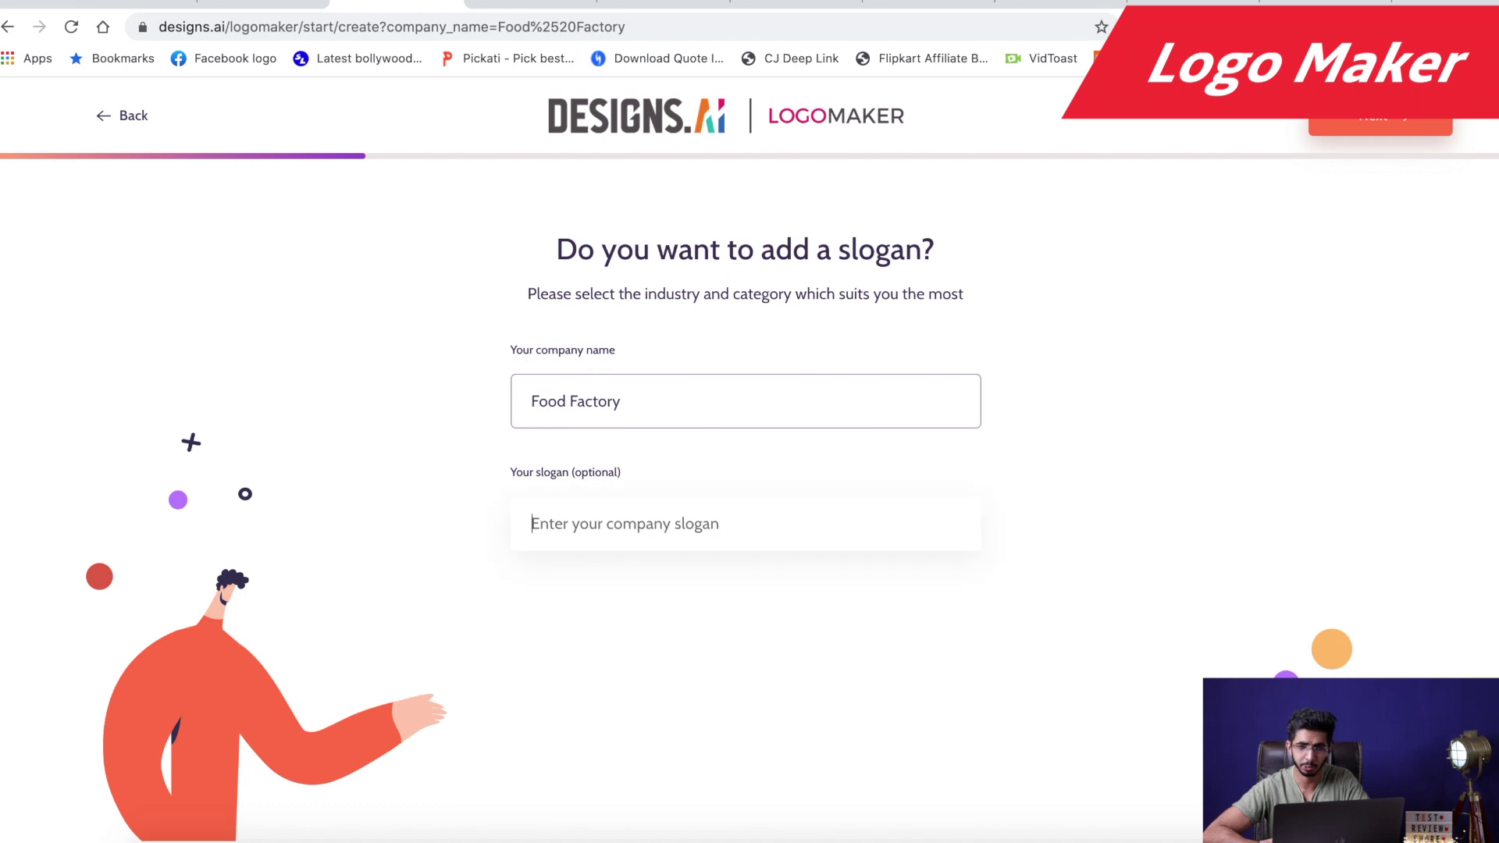
pyautogui.click(1329, 131)
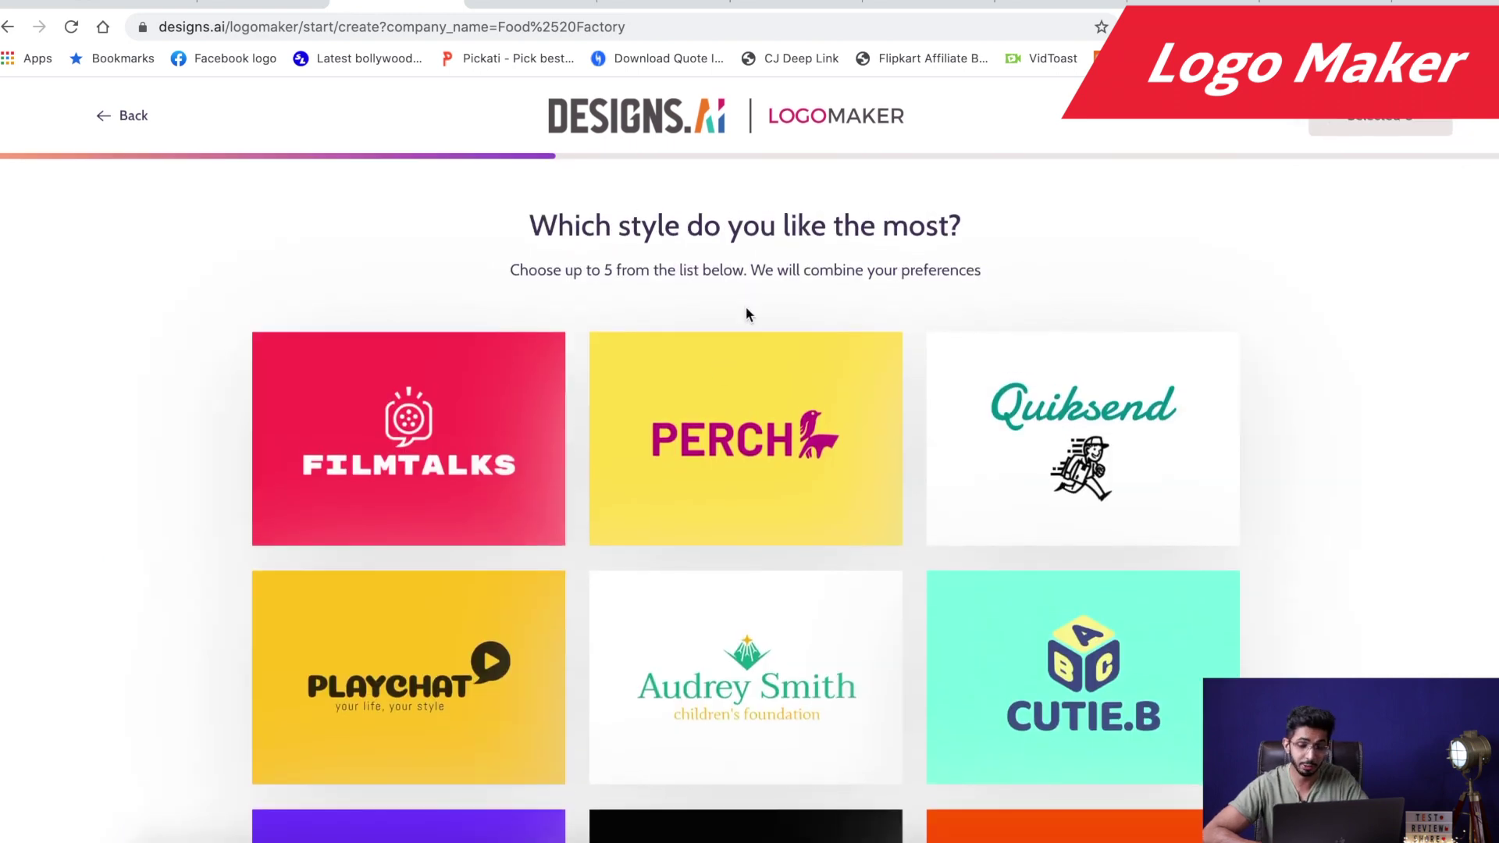
pyautogui.scroll(-3, 746, 315)
pyautogui.scroll(3, 894, 312)
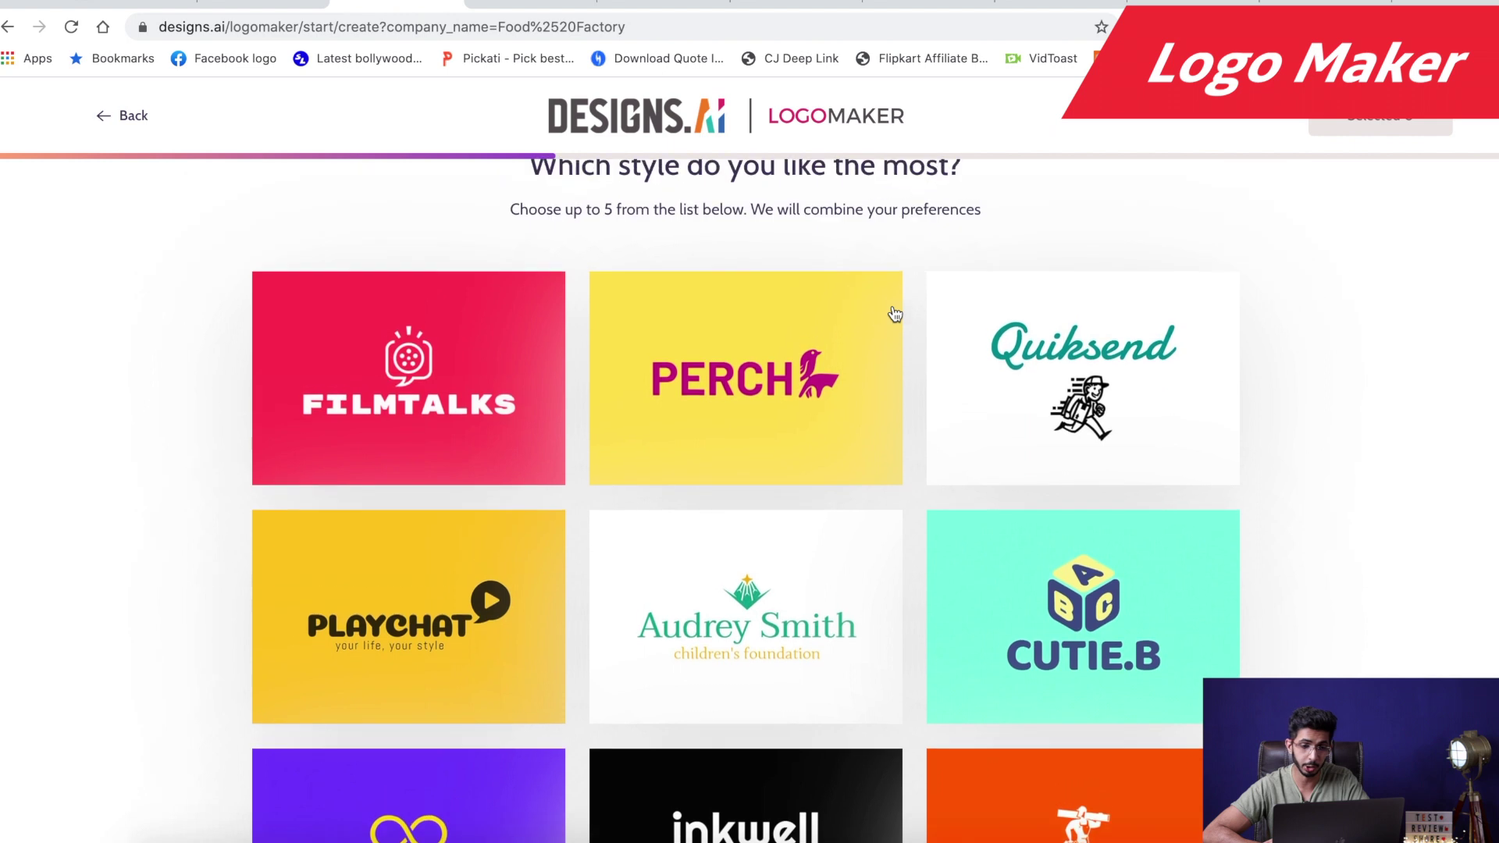
pyautogui.scroll(-1, 981, 224)
pyautogui.scroll(-2, 953, 348)
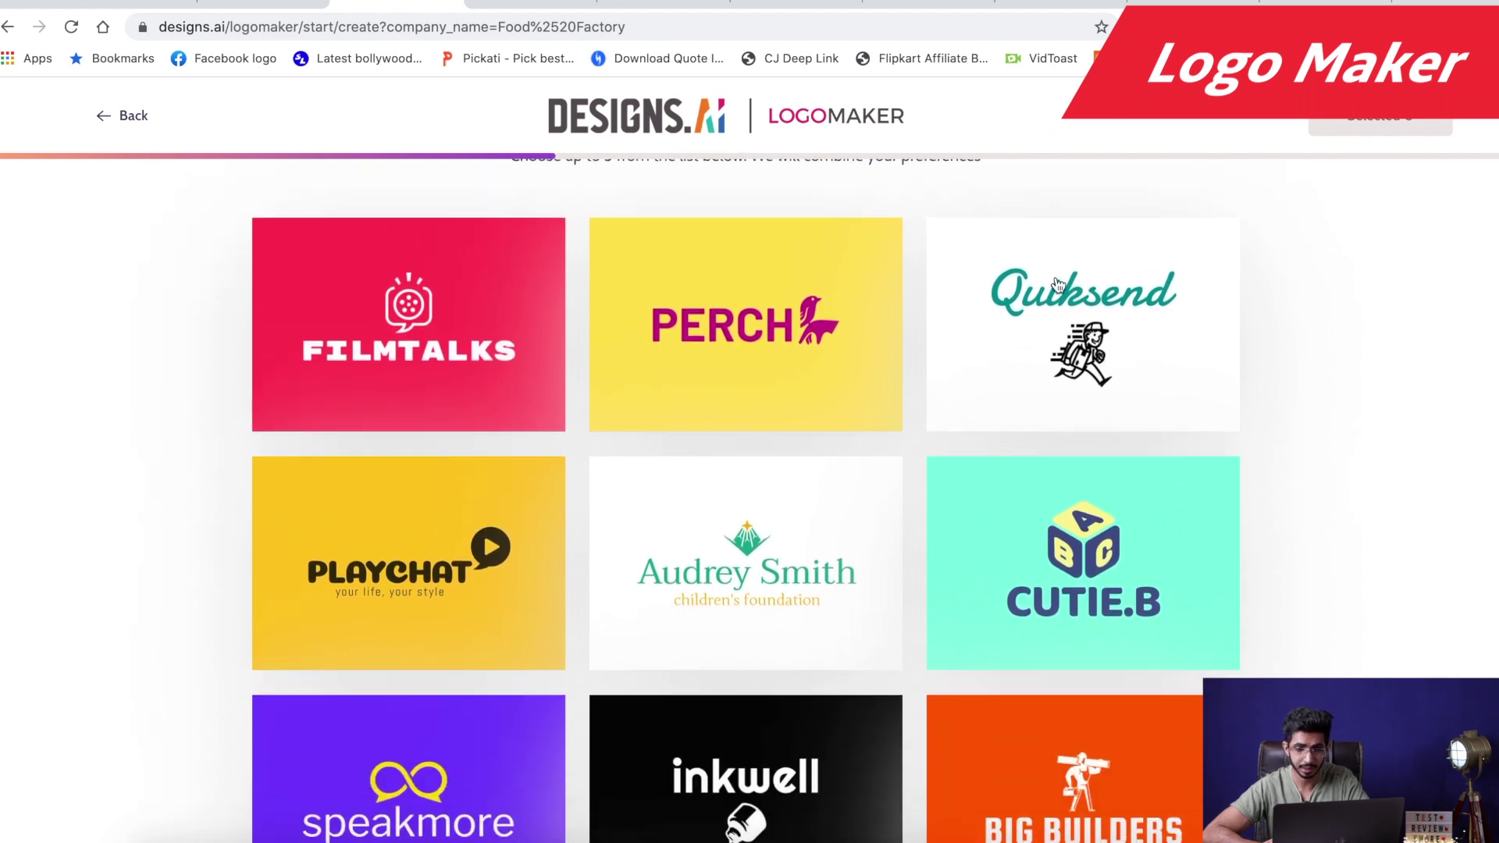
pyautogui.scroll(-4, 747, 328)
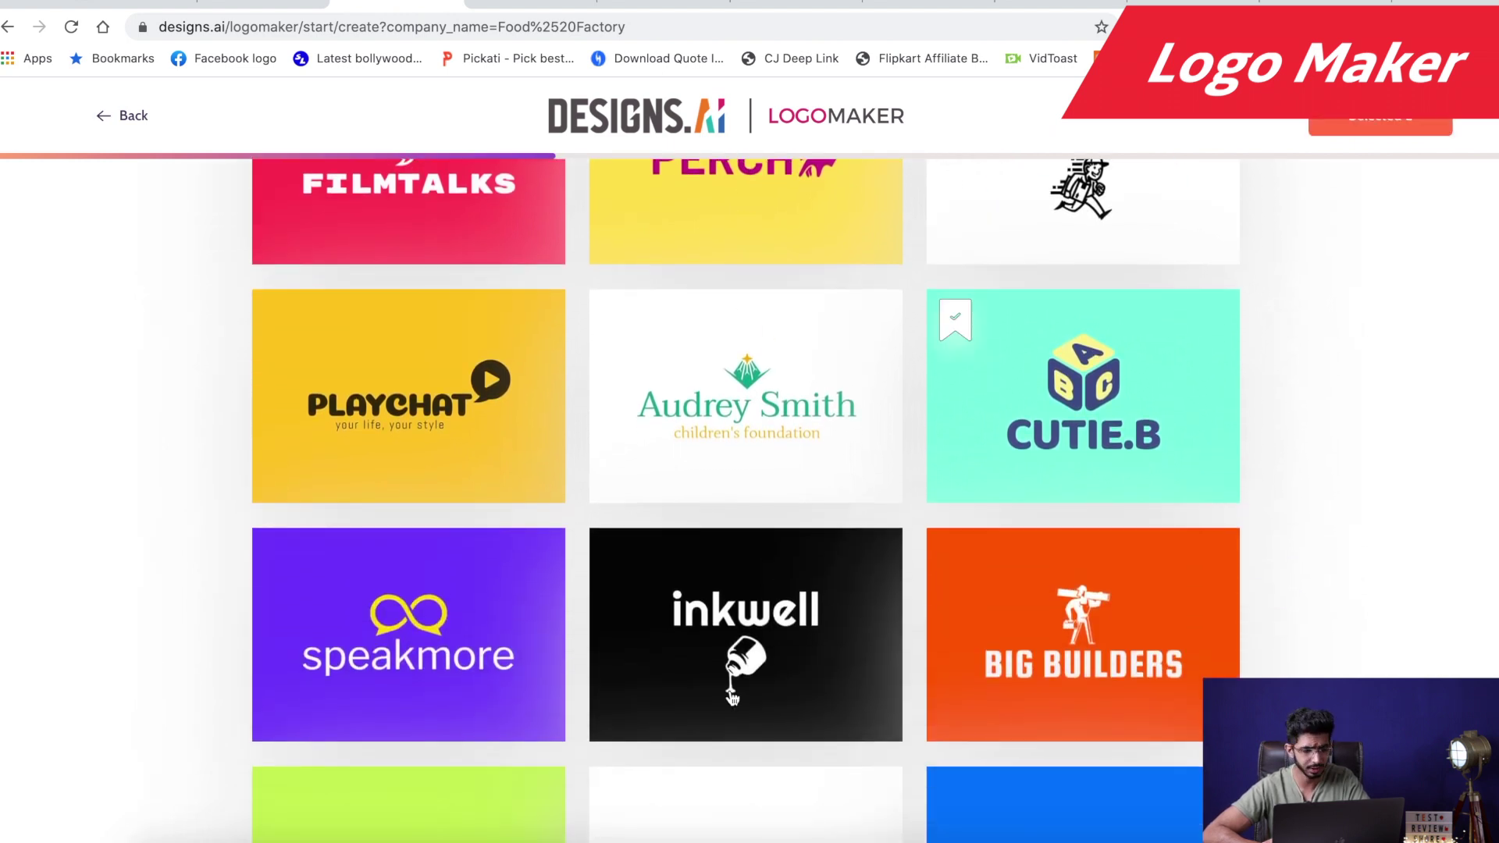
pyautogui.scroll(-13, 732, 697)
pyautogui.scroll(-8, 793, 385)
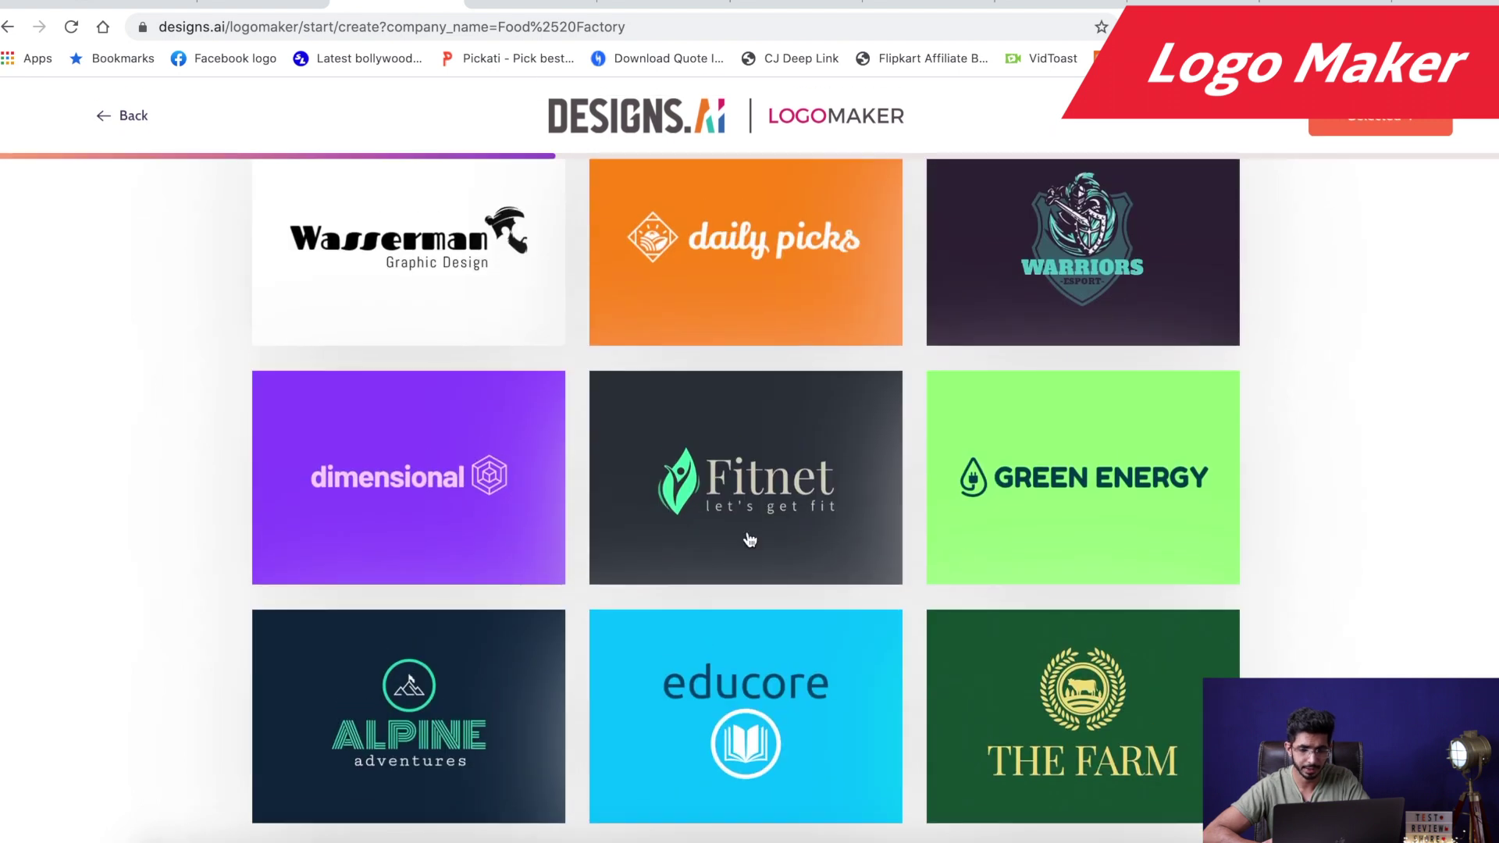
pyautogui.click(750, 539)
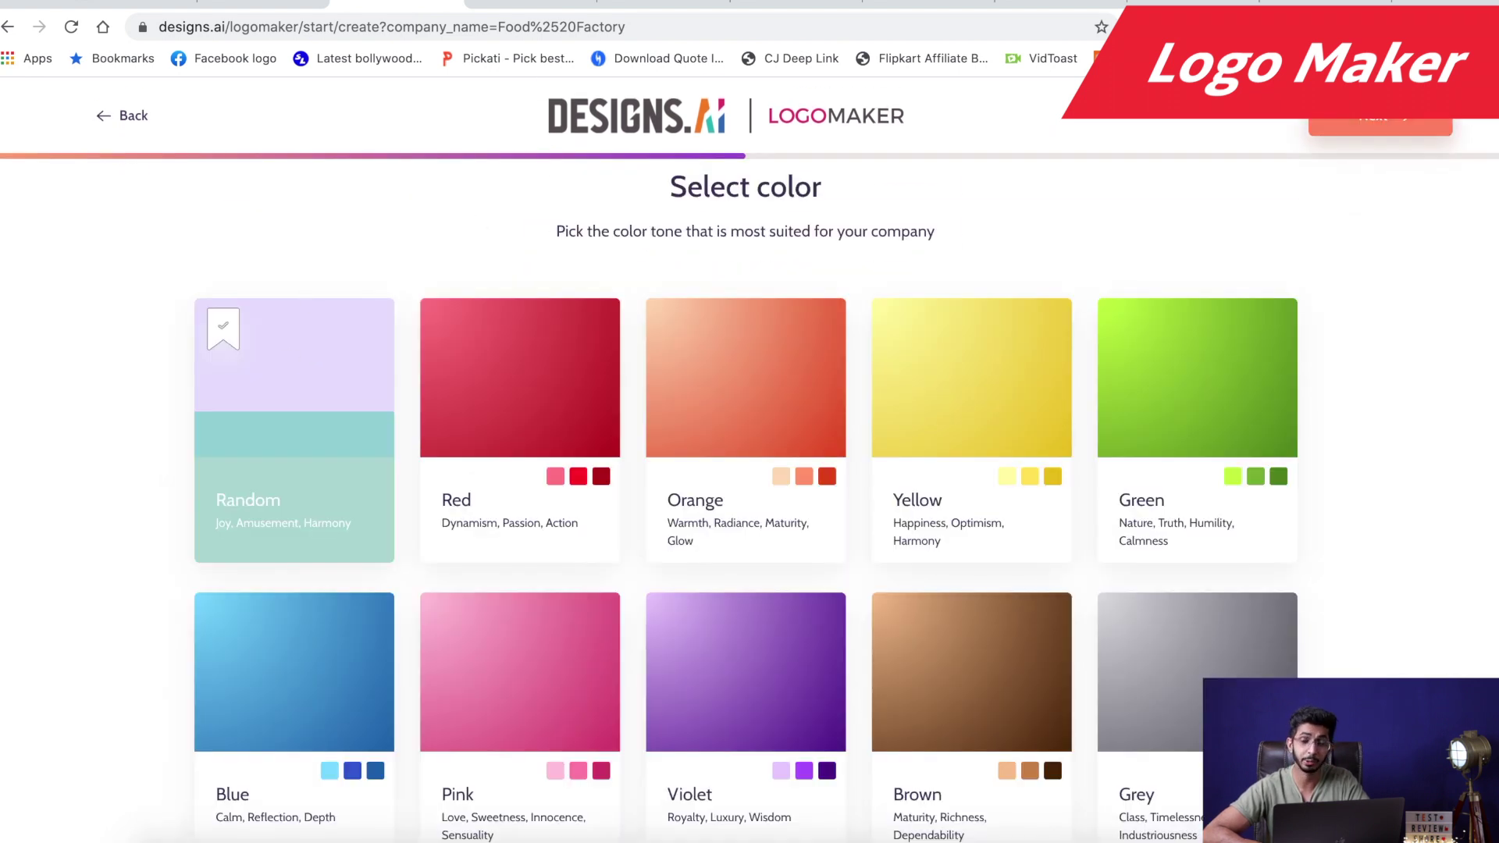
# Keep the Random colour tone and generate propositions using the chef-with-utensils icon.
pyautogui.click(1380, 117)
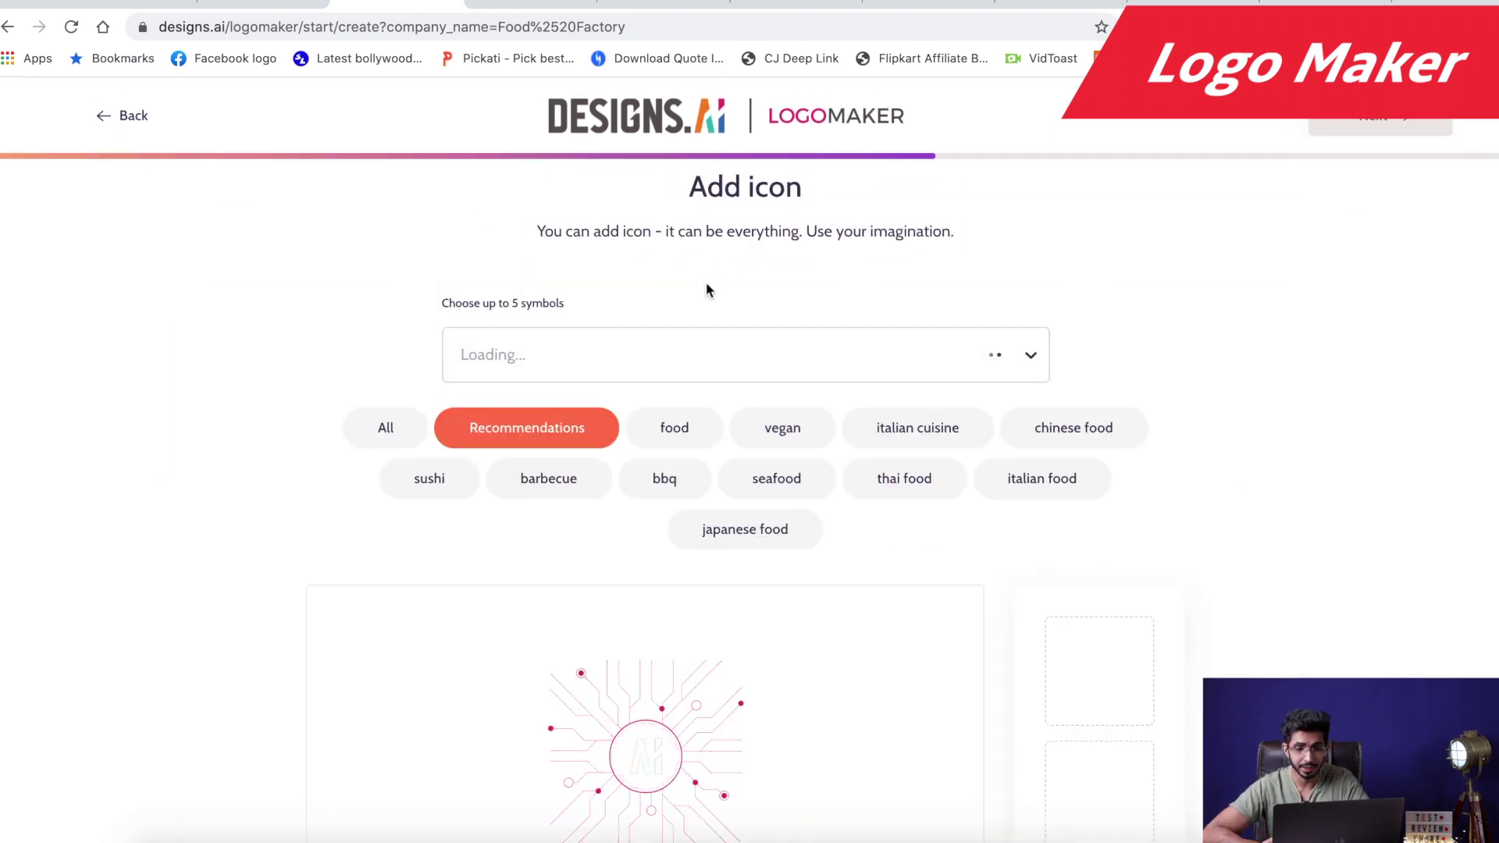
pyautogui.scroll(-3, 706, 290)
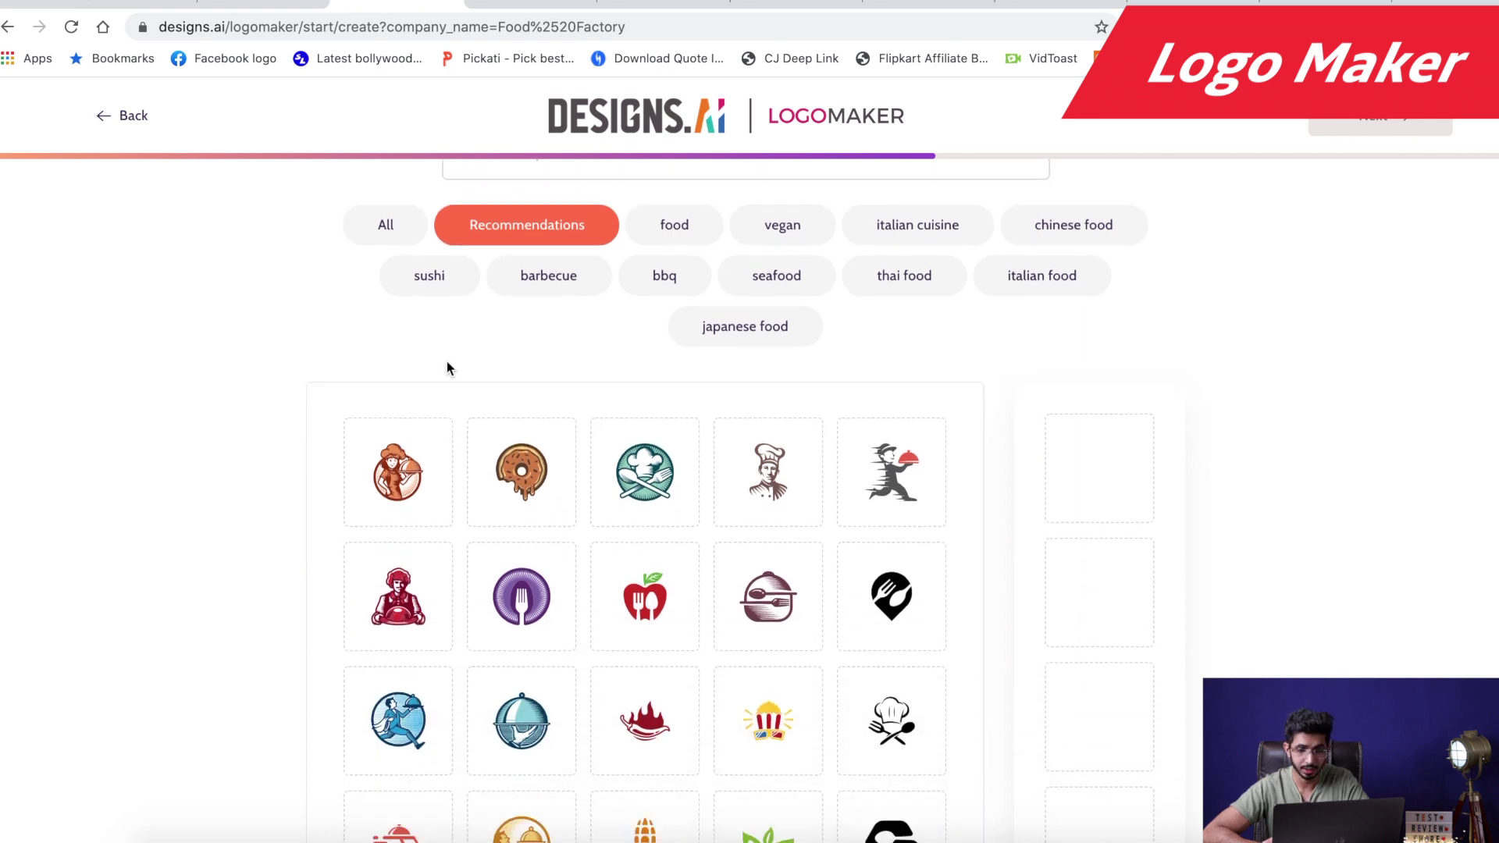
pyautogui.click(655, 493)
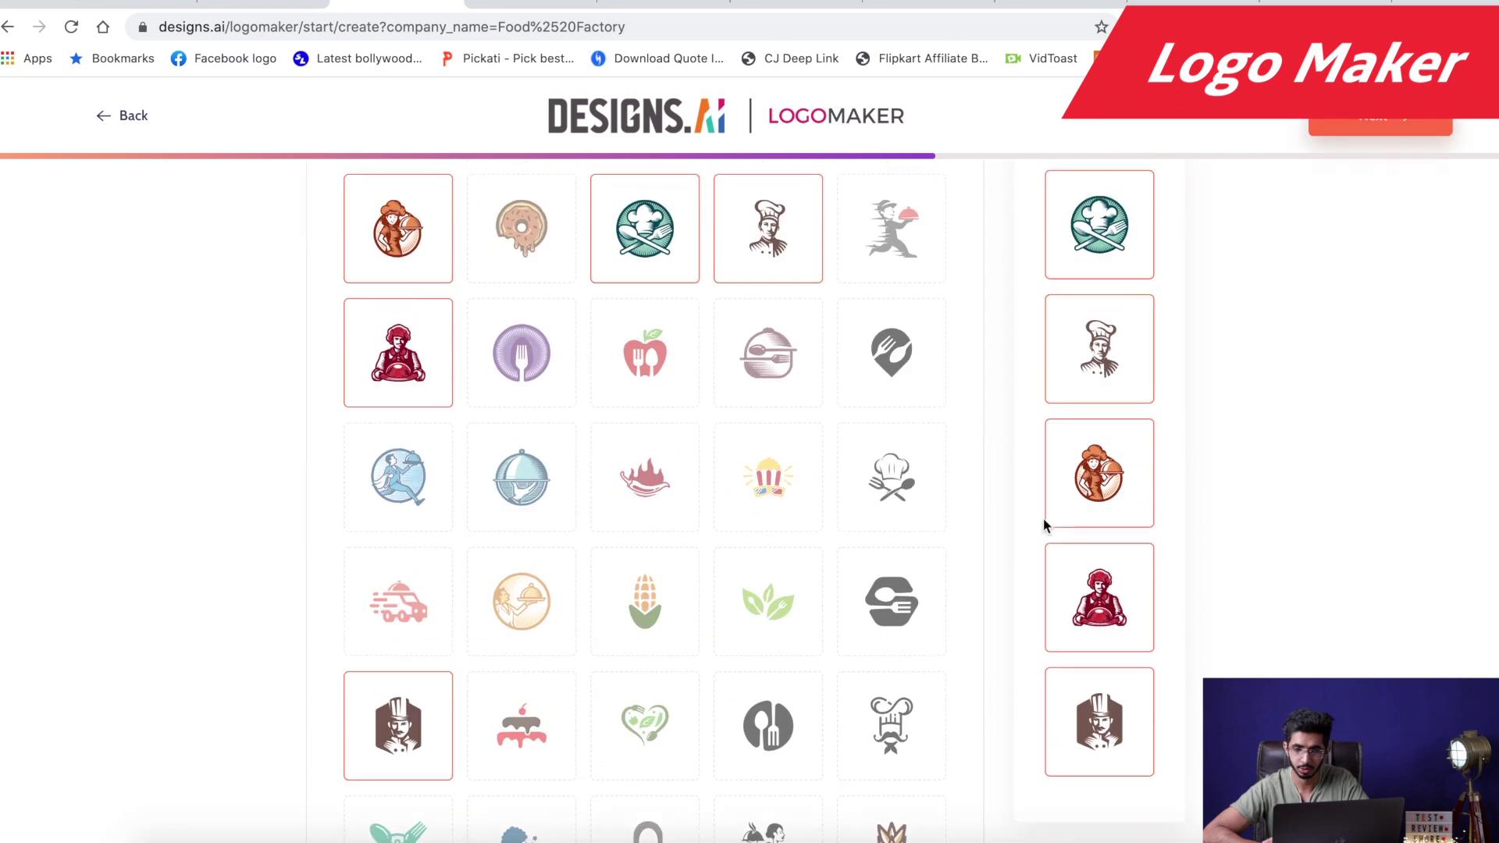
pyautogui.scroll(2, 1050, 515)
pyautogui.scroll(-2, 1082, 453)
pyautogui.scroll(5, 1249, 312)
pyautogui.click(1382, 121)
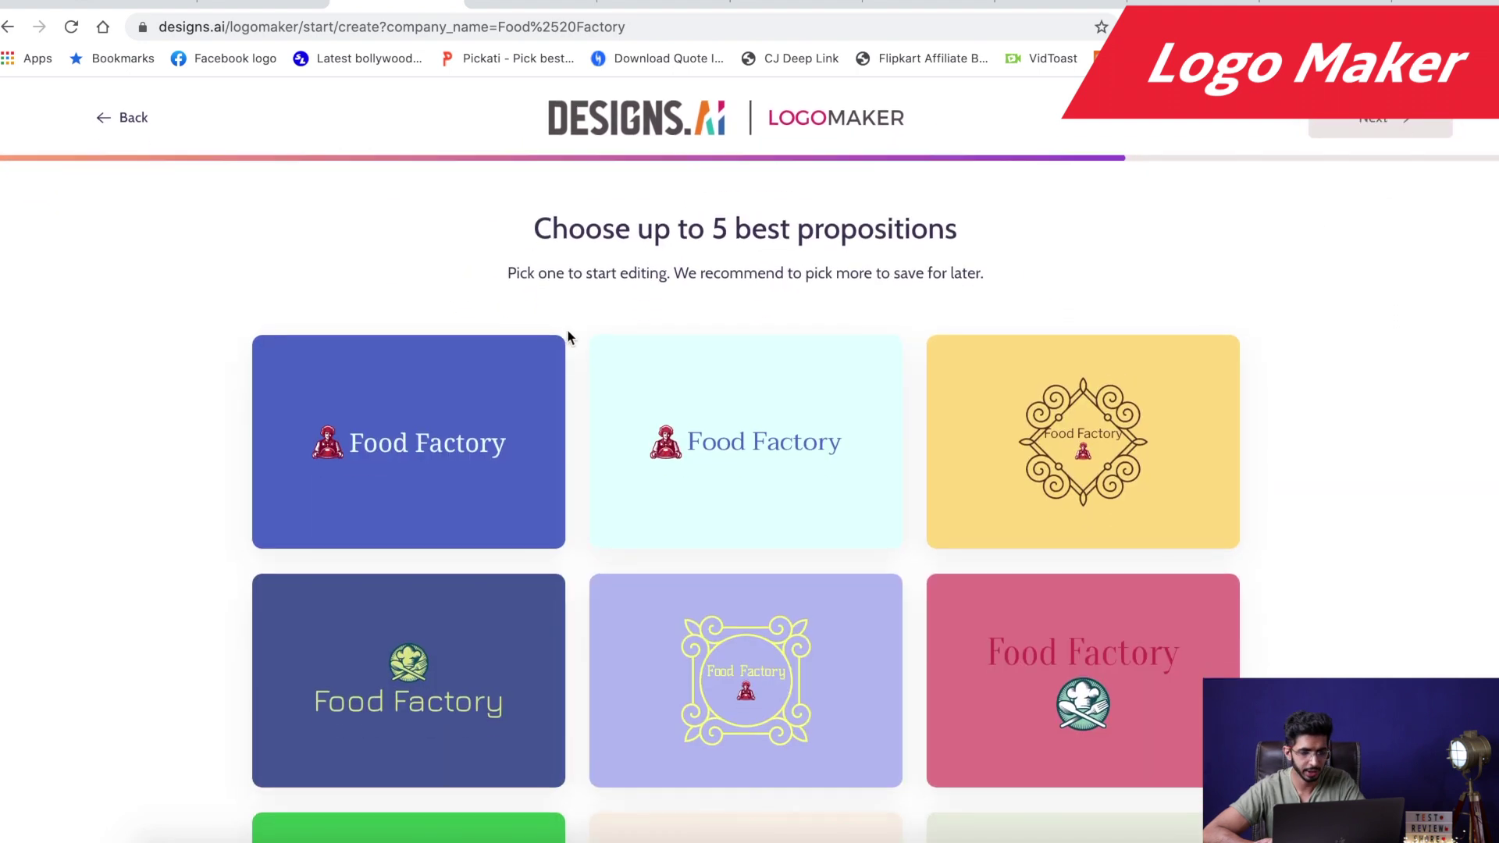
# Pick the dark blue Food Factory proposition and open the chef logo in the editor.
pyautogui.click(479, 681)
pyautogui.scroll(-5, 658, 472)
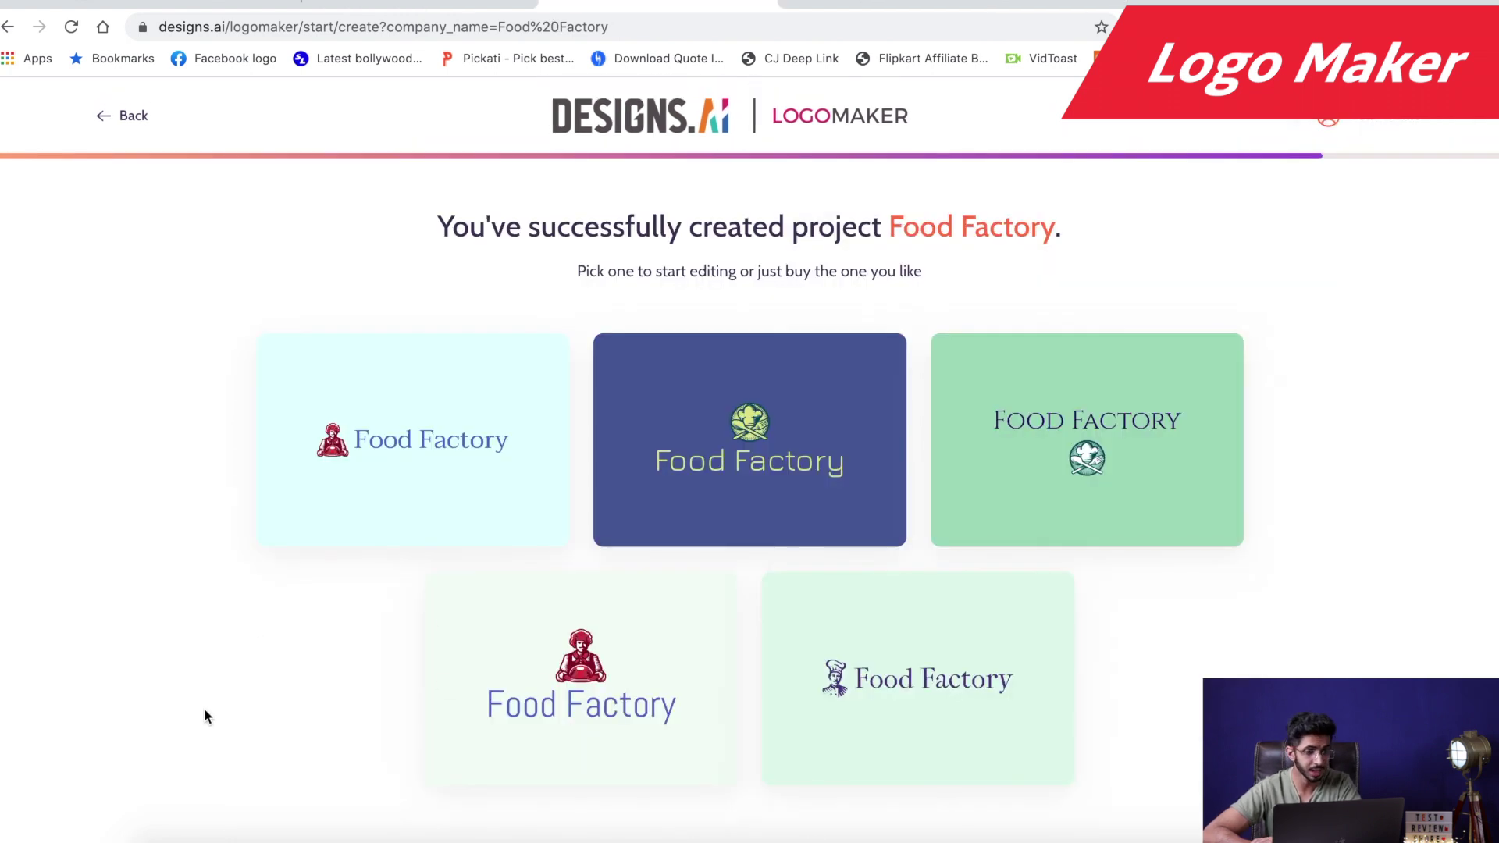
pyautogui.moveTo(918, 676)
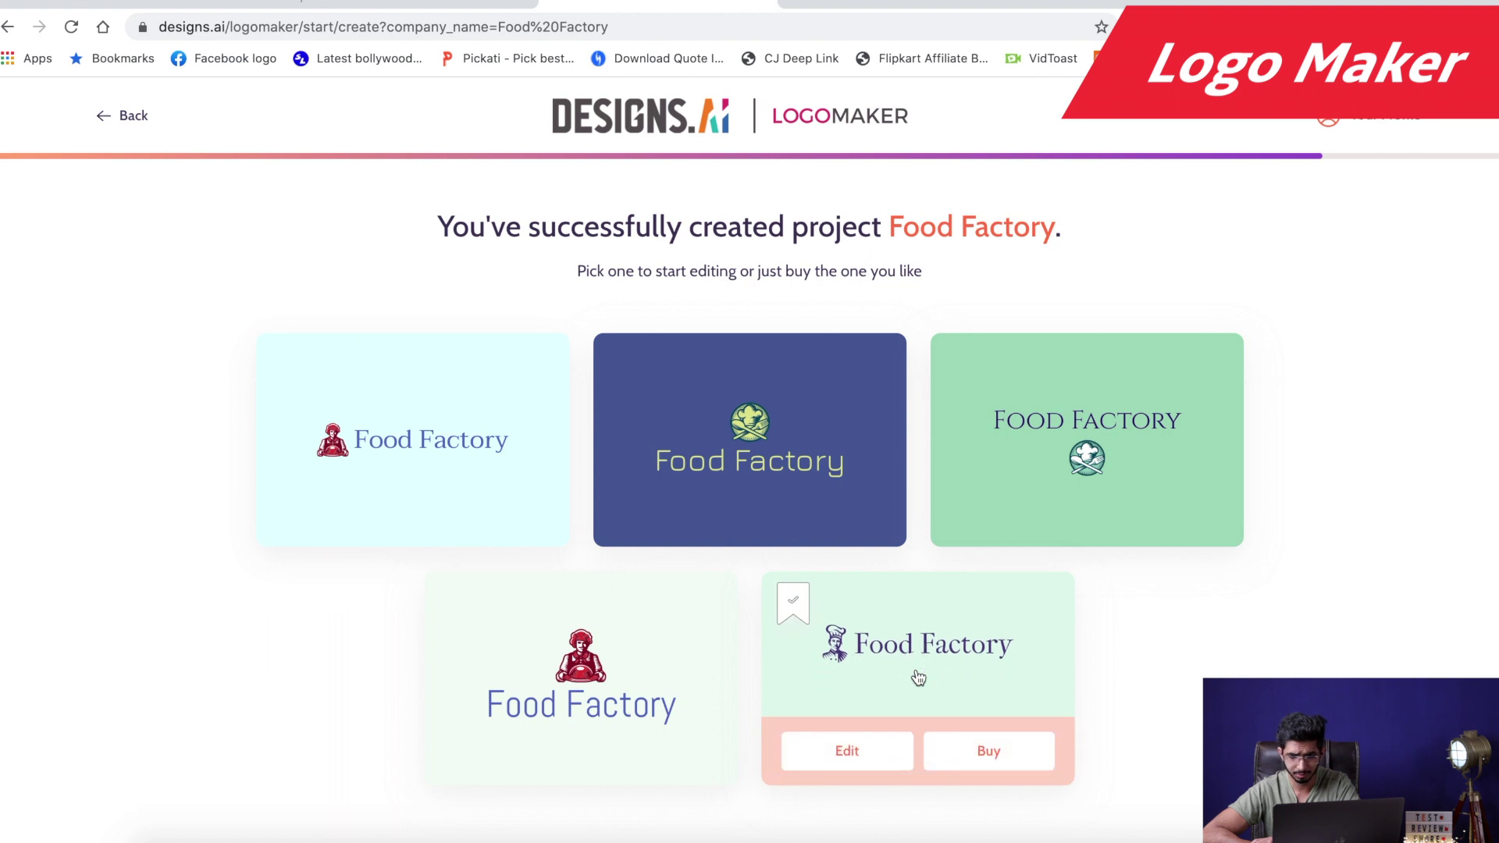
pyautogui.click(815, 761)
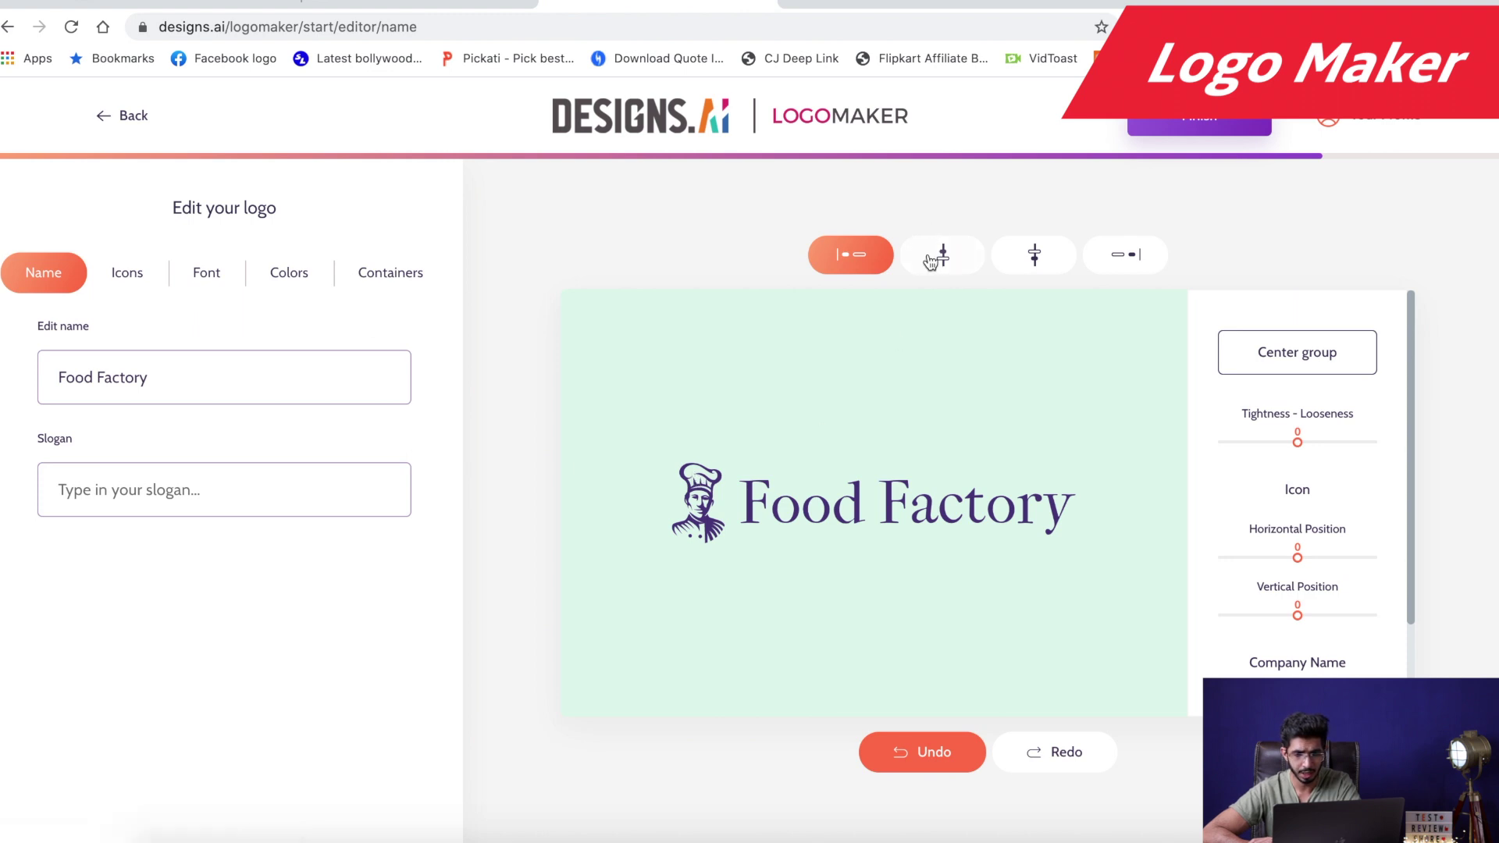
# Try icon-above, name-above and icon-right layouts, then keep the chef icon left of the name.
pyautogui.click(931, 263)
pyautogui.click(1037, 264)
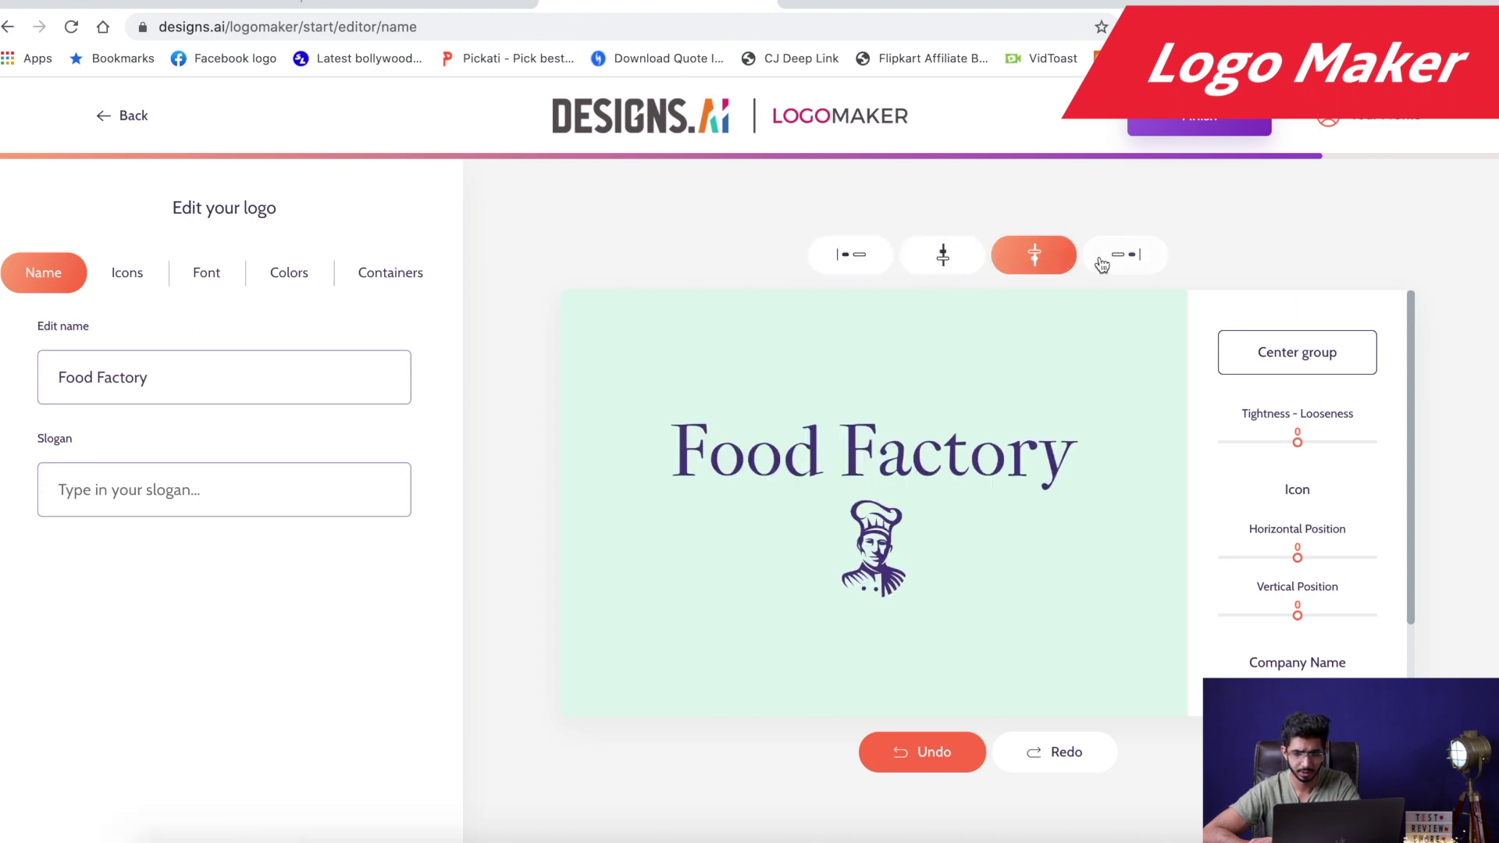
pyautogui.click(1102, 262)
pyautogui.click(852, 255)
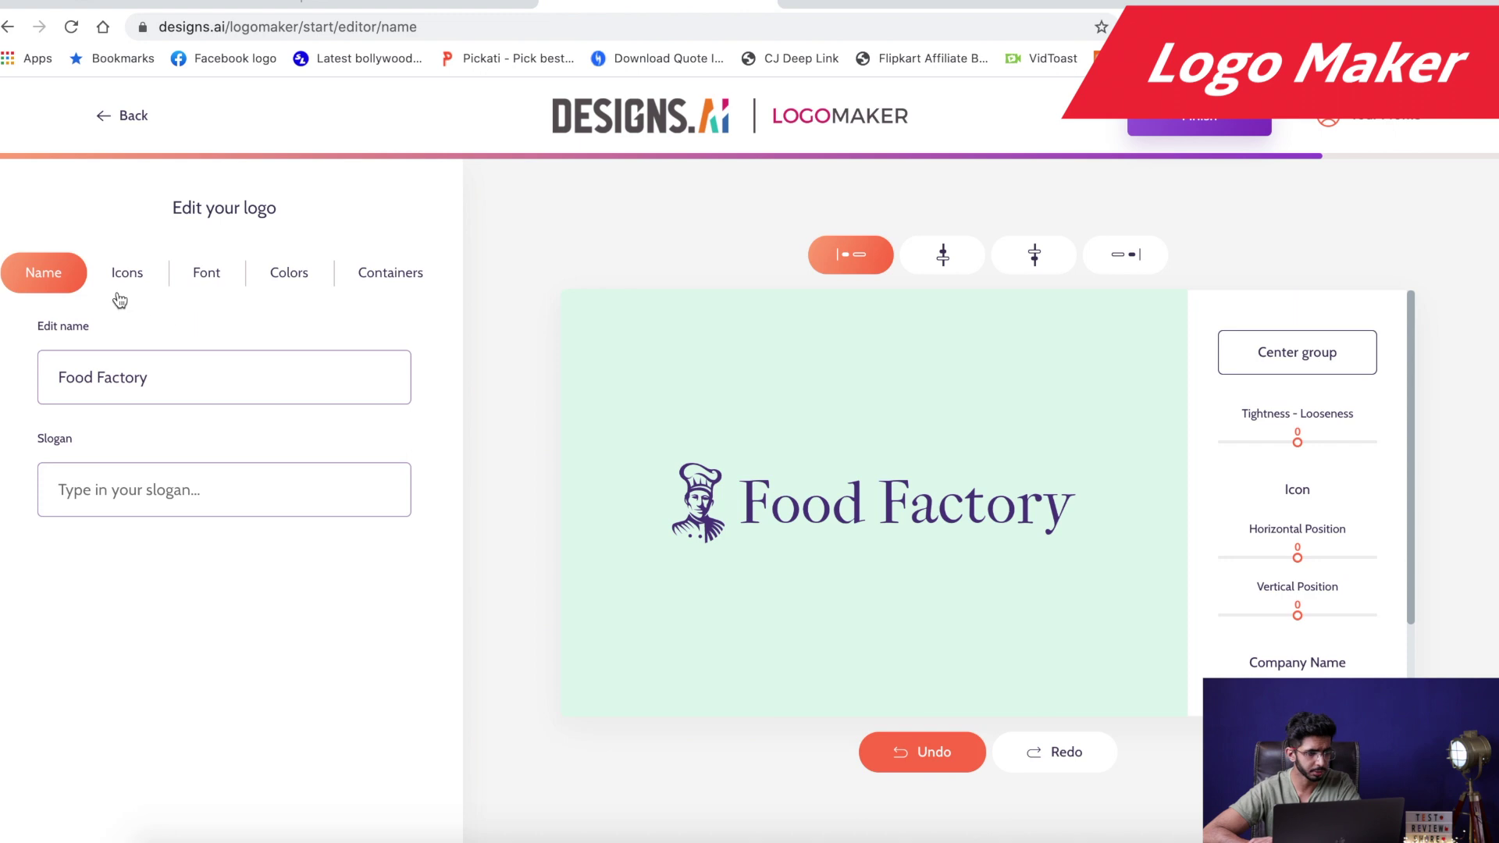
# Try Racing Sans One, then set the logo name font to Patua One.
pyautogui.click(207, 272)
pyautogui.scroll(1, 153, 499)
pyautogui.click(176, 484)
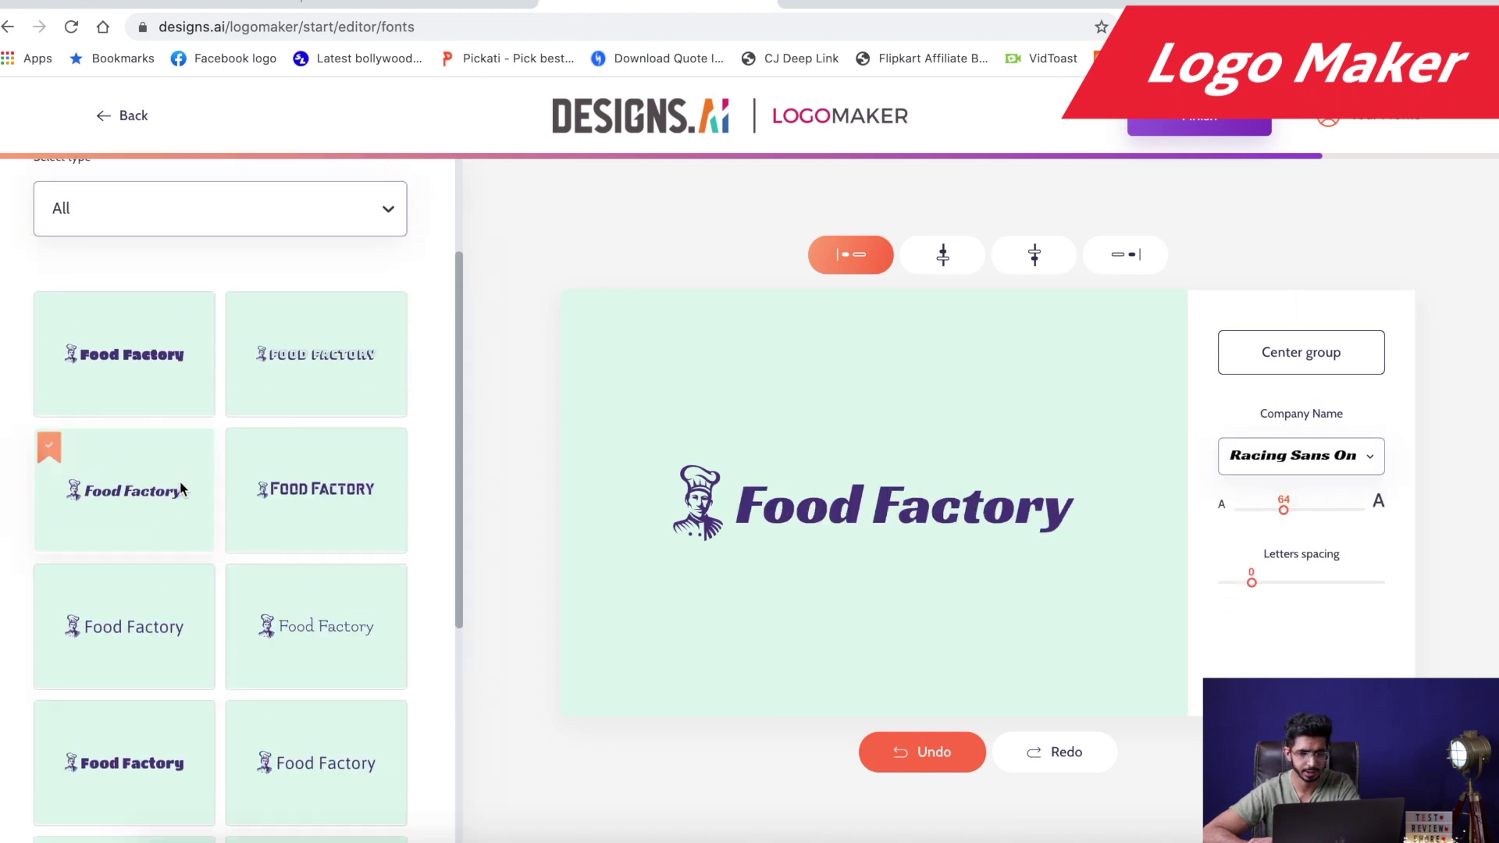
pyautogui.scroll(-5, 250, 562)
pyautogui.click(315, 659)
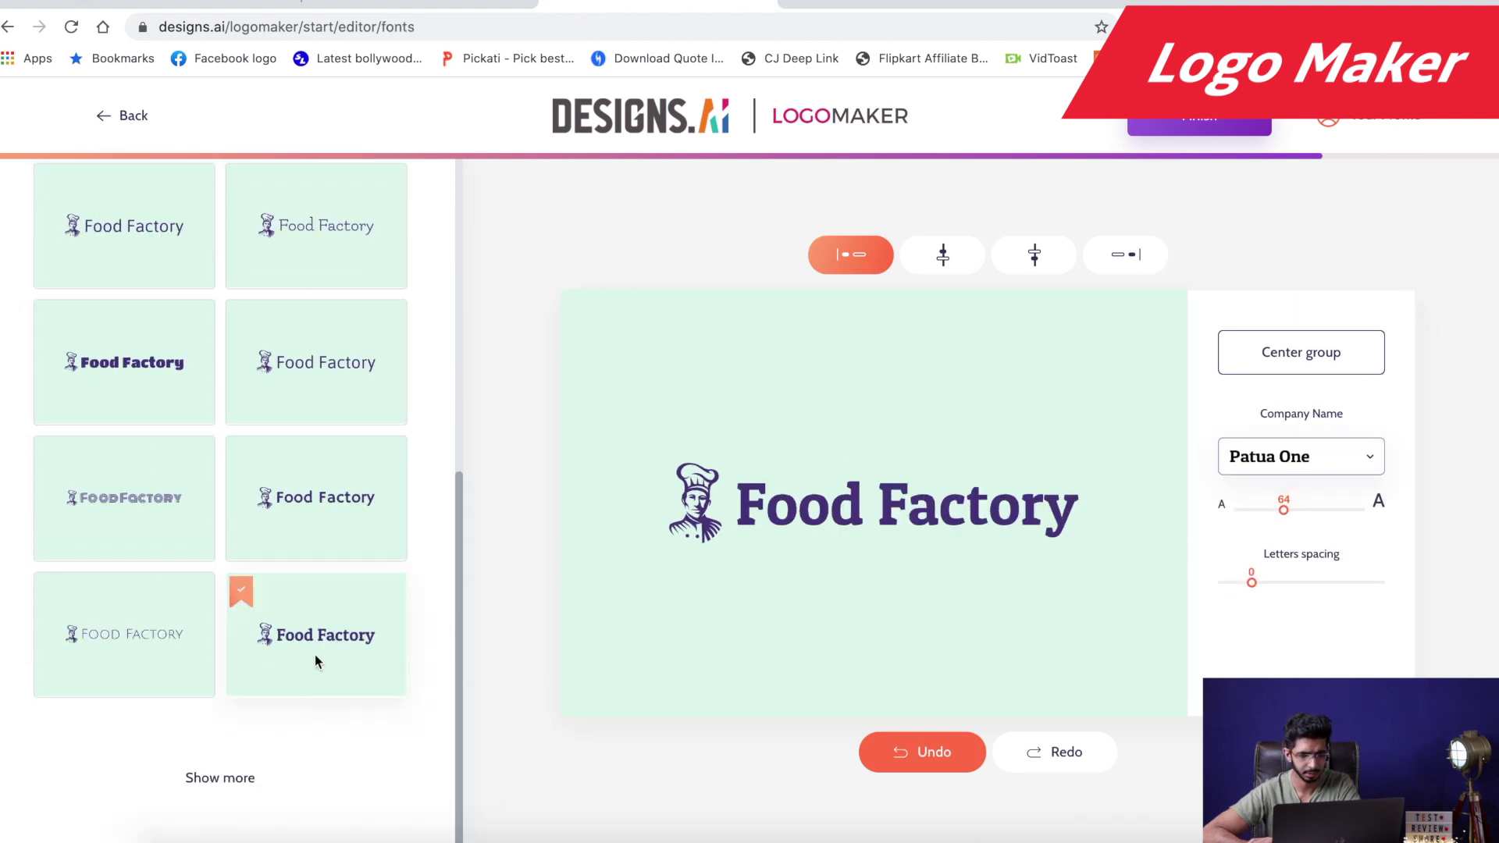
pyautogui.scroll(7, 315, 654)
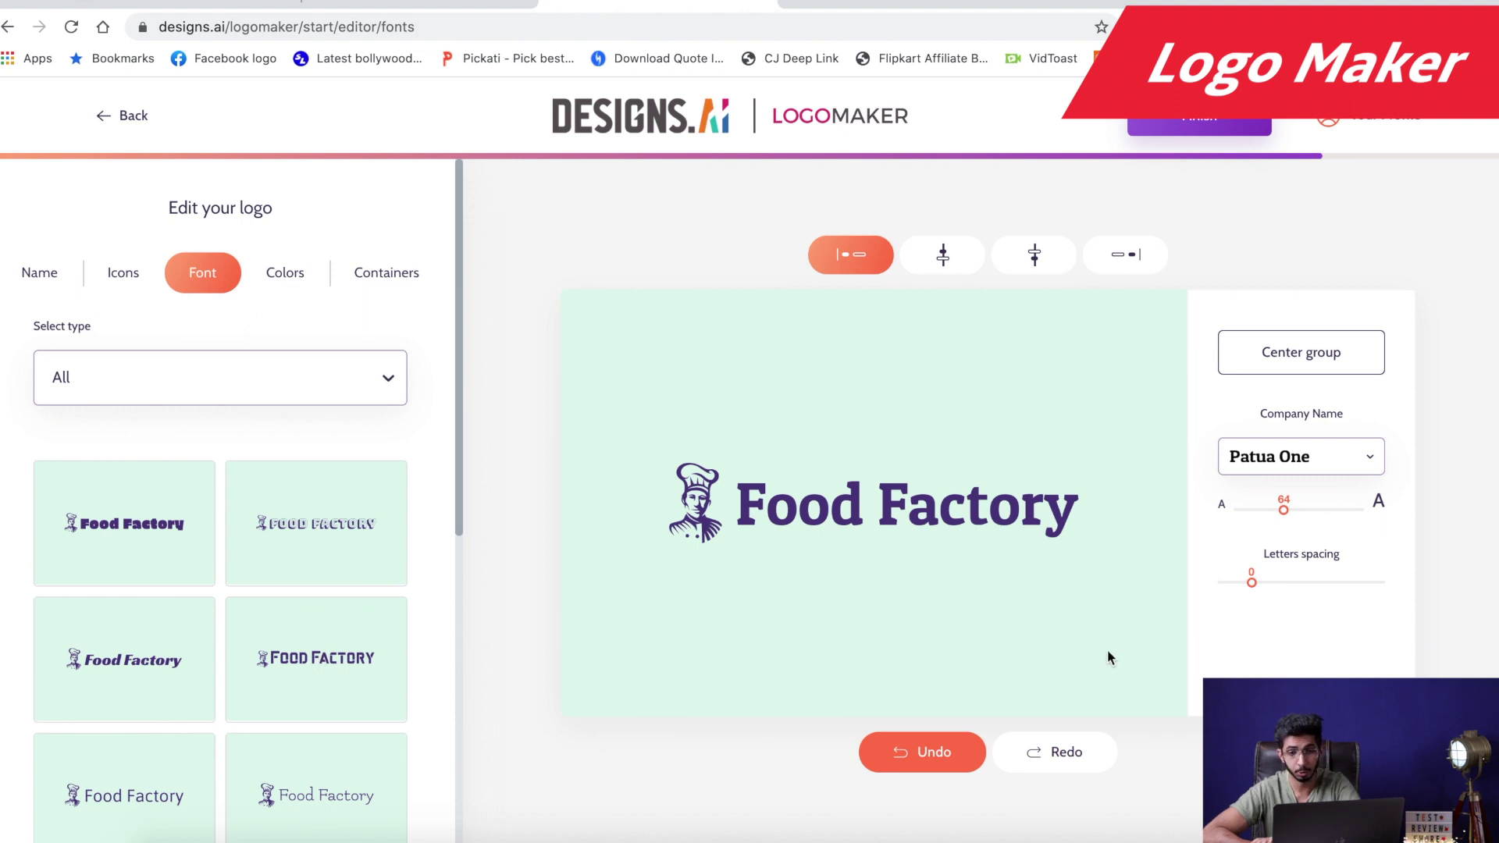
# Finish the logo and download its free Basic package.
pyautogui.click(1206, 119)
pyautogui.click(699, 827)
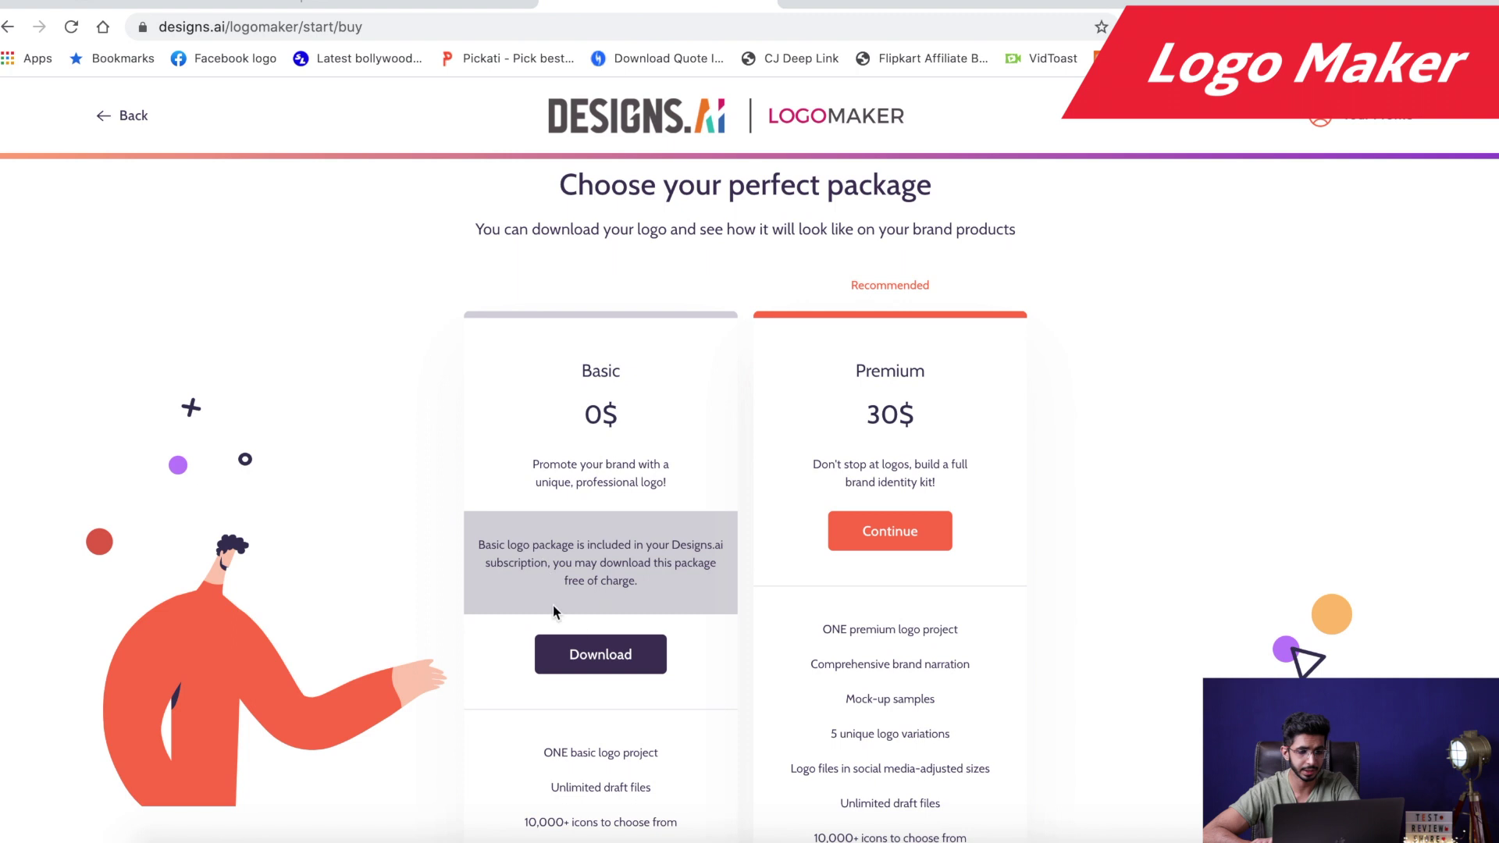
pyautogui.click(591, 649)
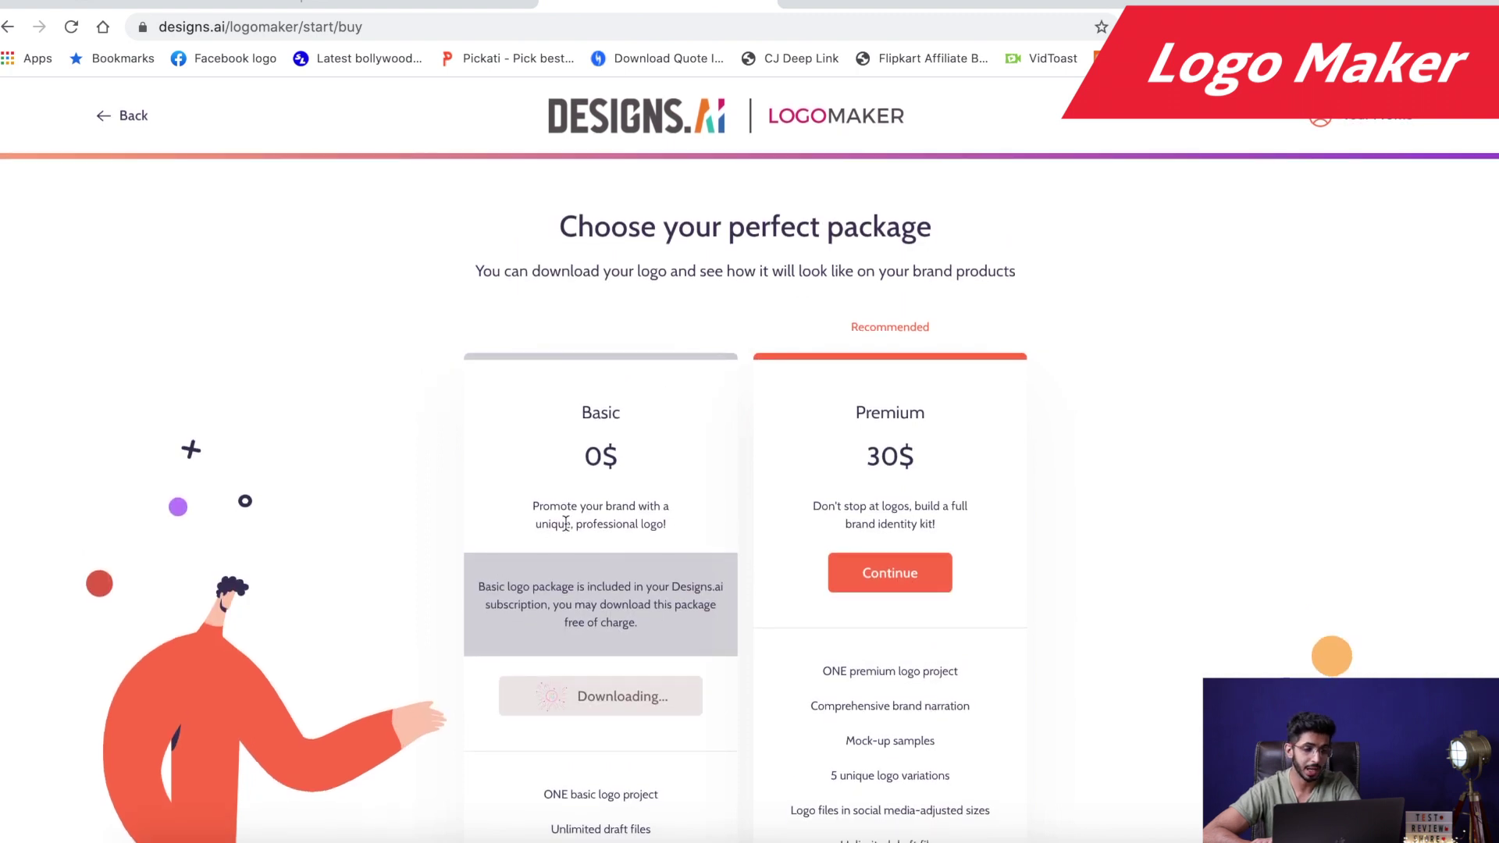
pyautogui.scroll(-1, 568, 527)
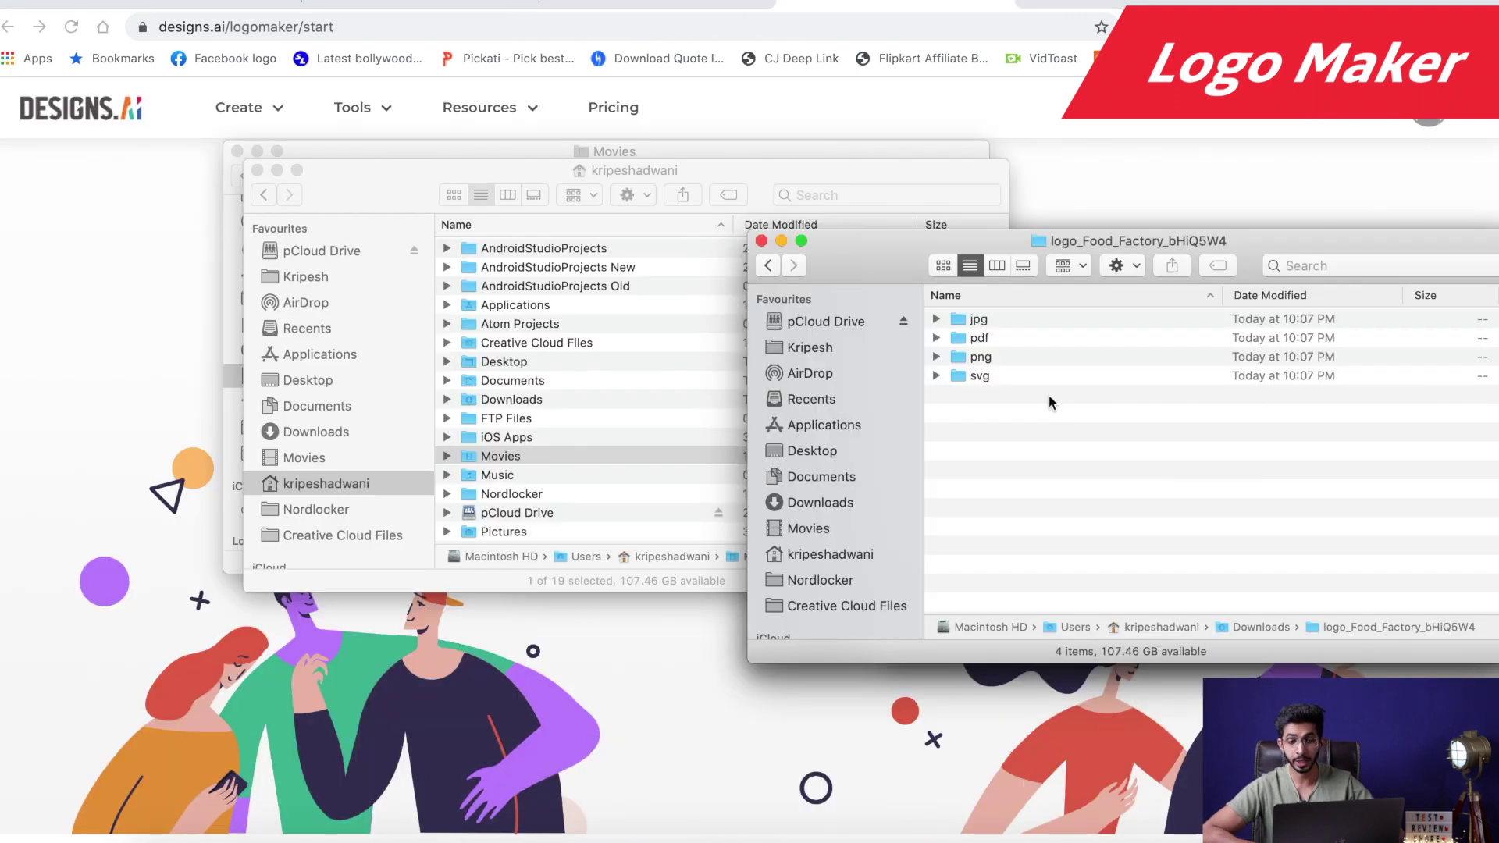
# Open the jpg folder and Quick Look the colour, dark-on-white and white-on-dark logo images.
pyautogui.press('Down')
pyautogui.press('Down')
pyautogui.press('Down')
pyautogui.press('Down')
pyautogui.press('Up')
pyautogui.press('Up')
pyautogui.press('Up')
pyautogui.press('super+Down')
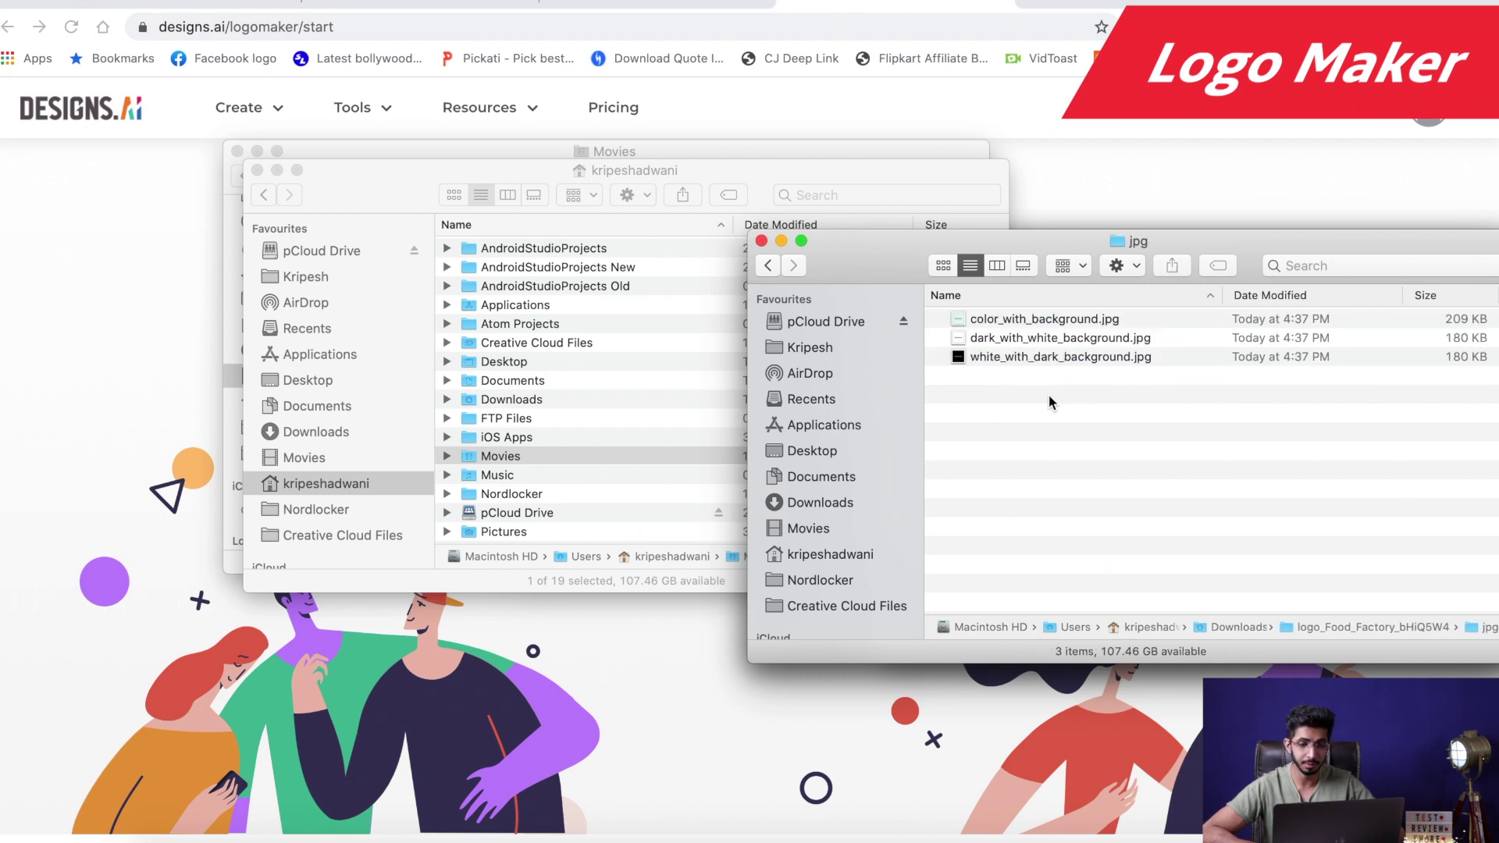
pyautogui.press('Down')
pyautogui.press('space')
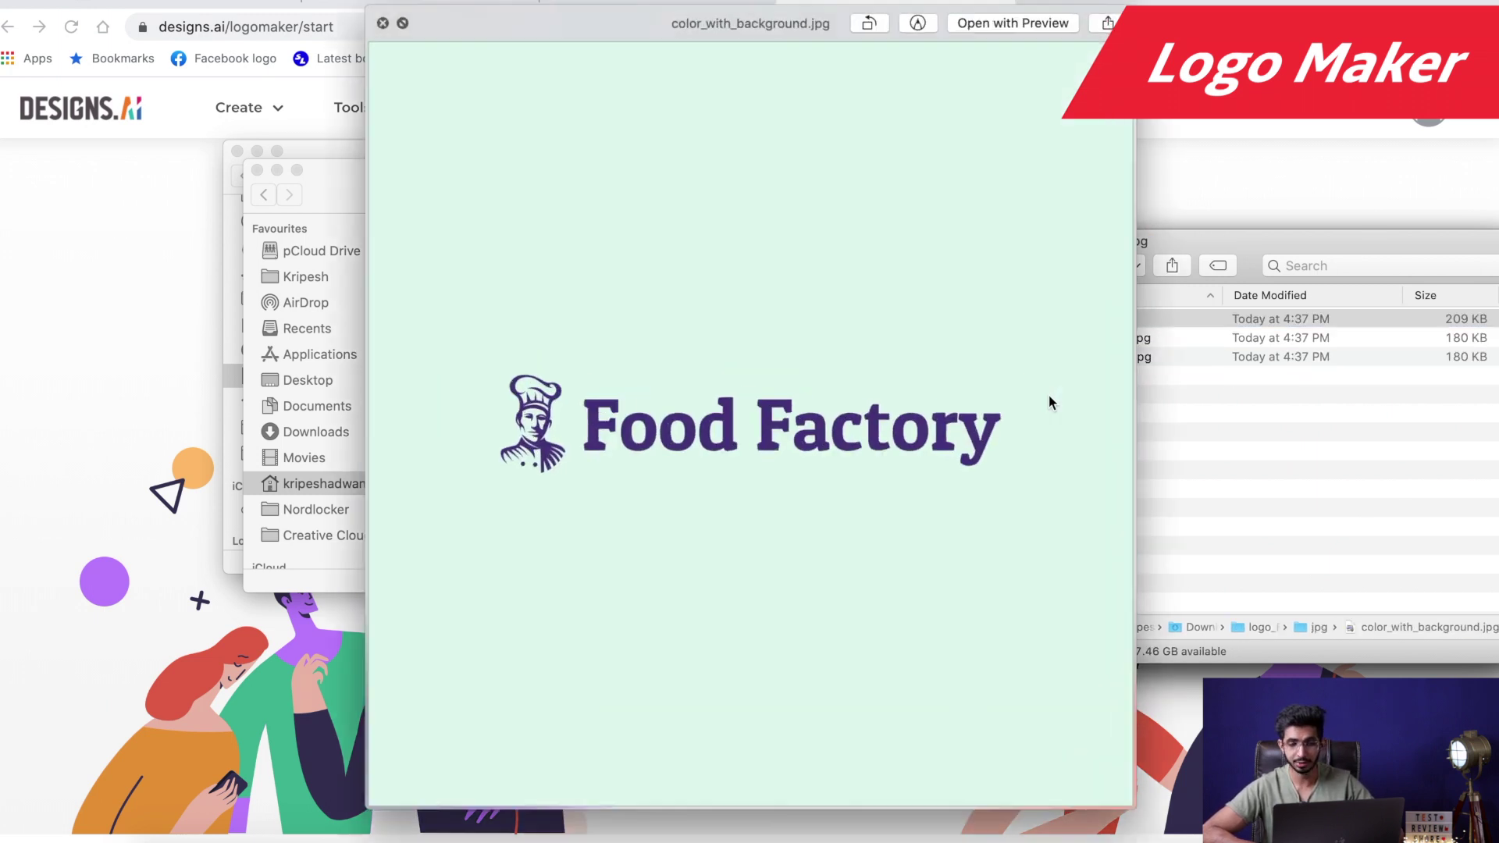
pyautogui.press('Down')
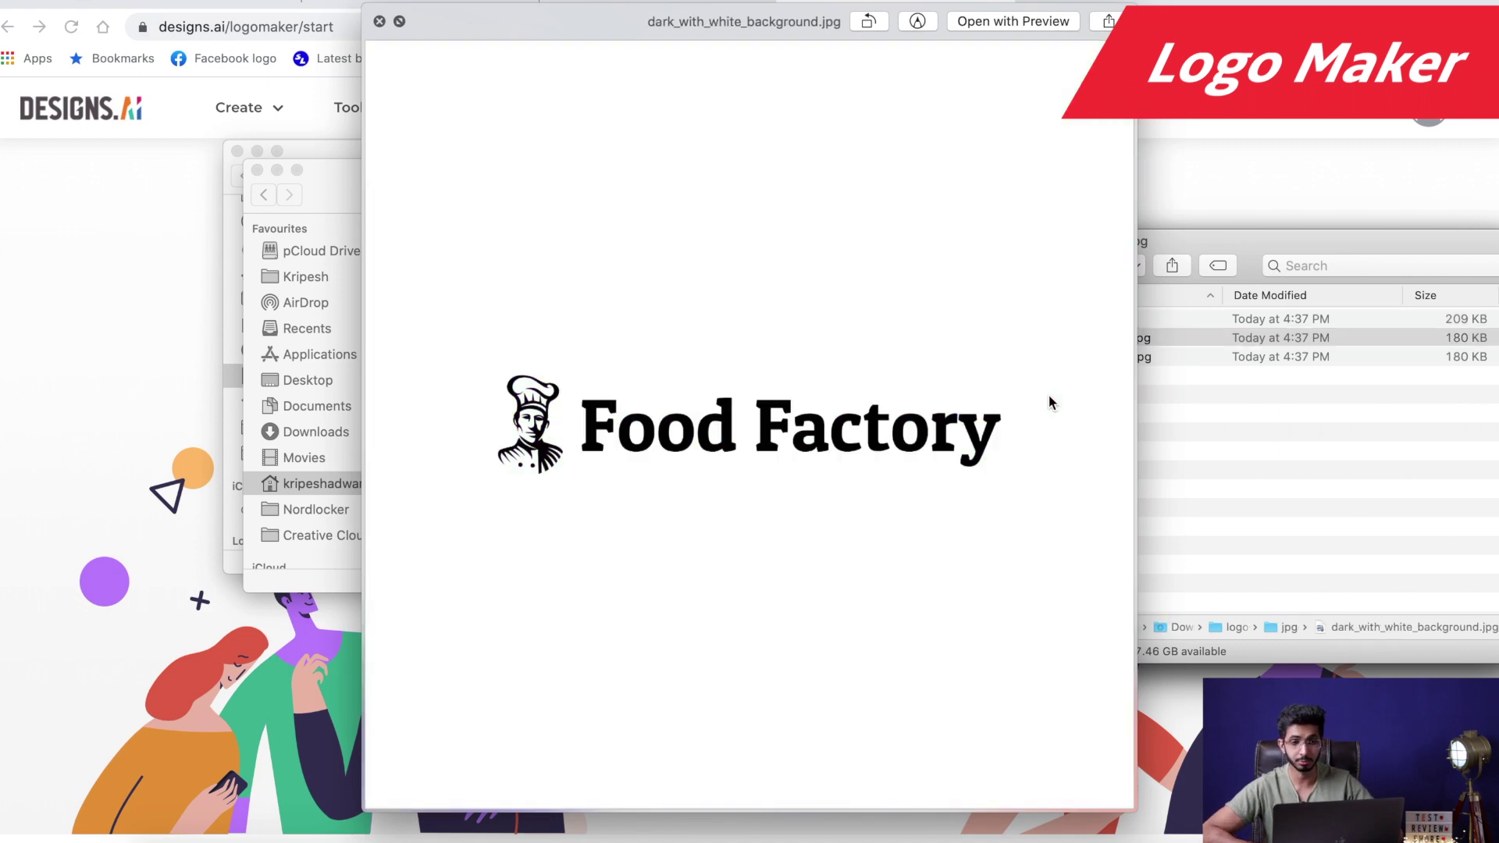
pyautogui.press('Down')
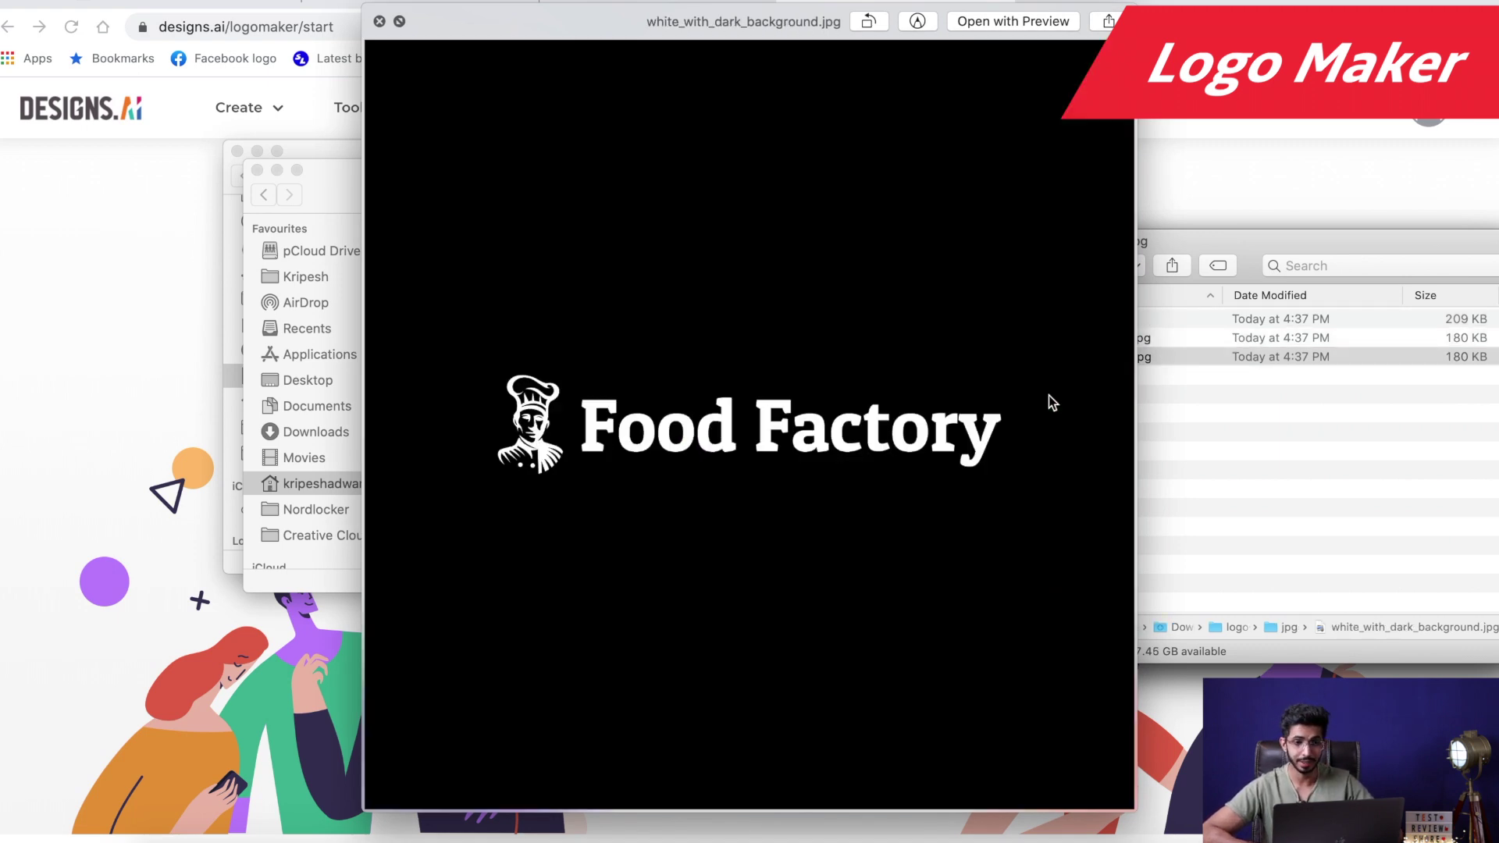
pyautogui.press('space')
# Go back to the logo folder and open the svg folder.
pyautogui.press('super+Up')
pyautogui.press('Down')
pyautogui.press('Down')
pyautogui.press('Down')
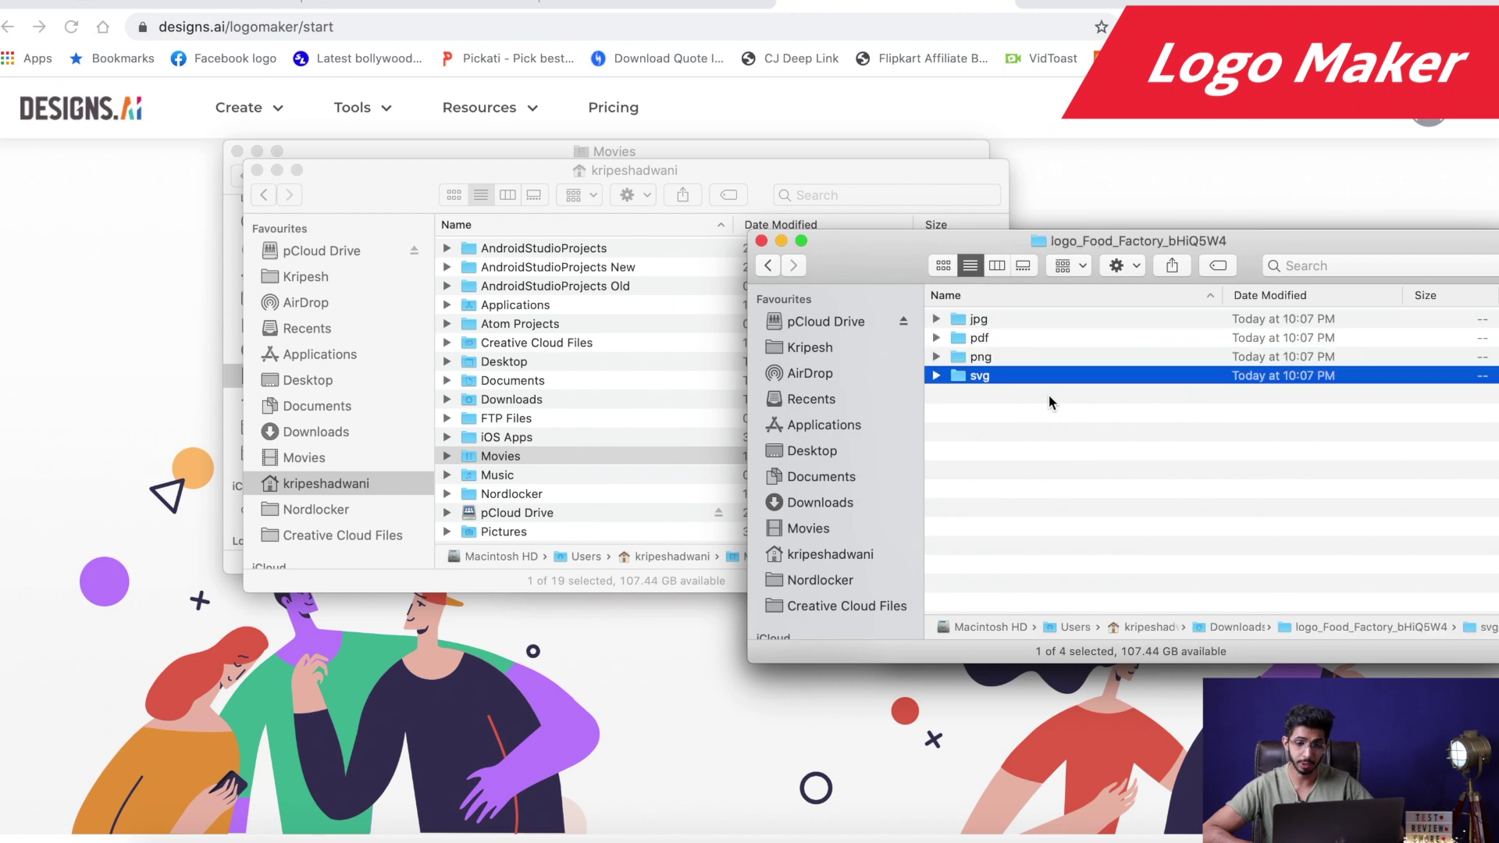
pyautogui.press('super+Down')
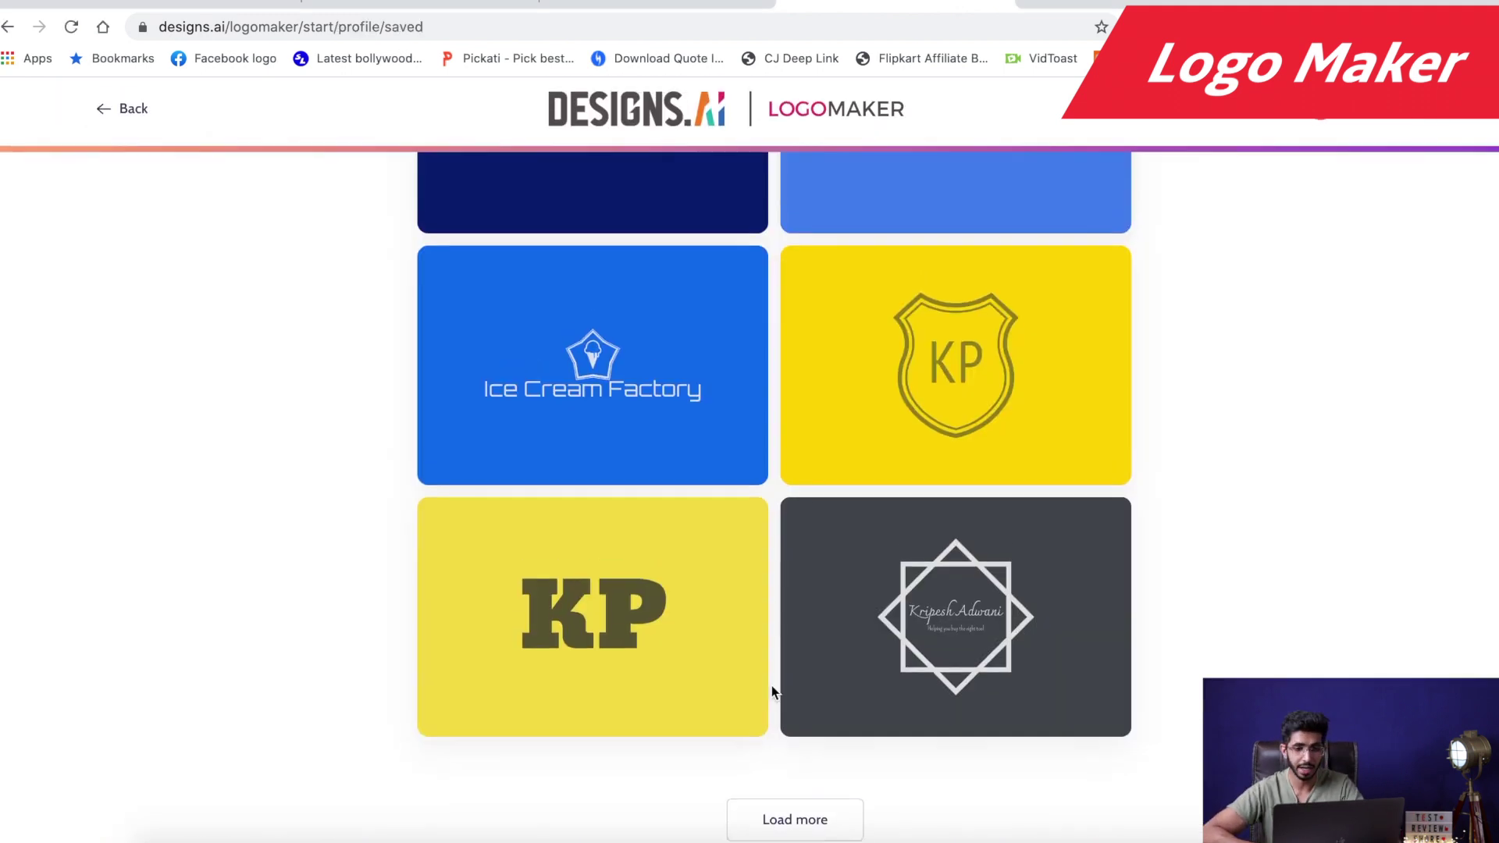
pyautogui.scroll(5, 771, 685)
pyautogui.scroll(10, 772, 685)
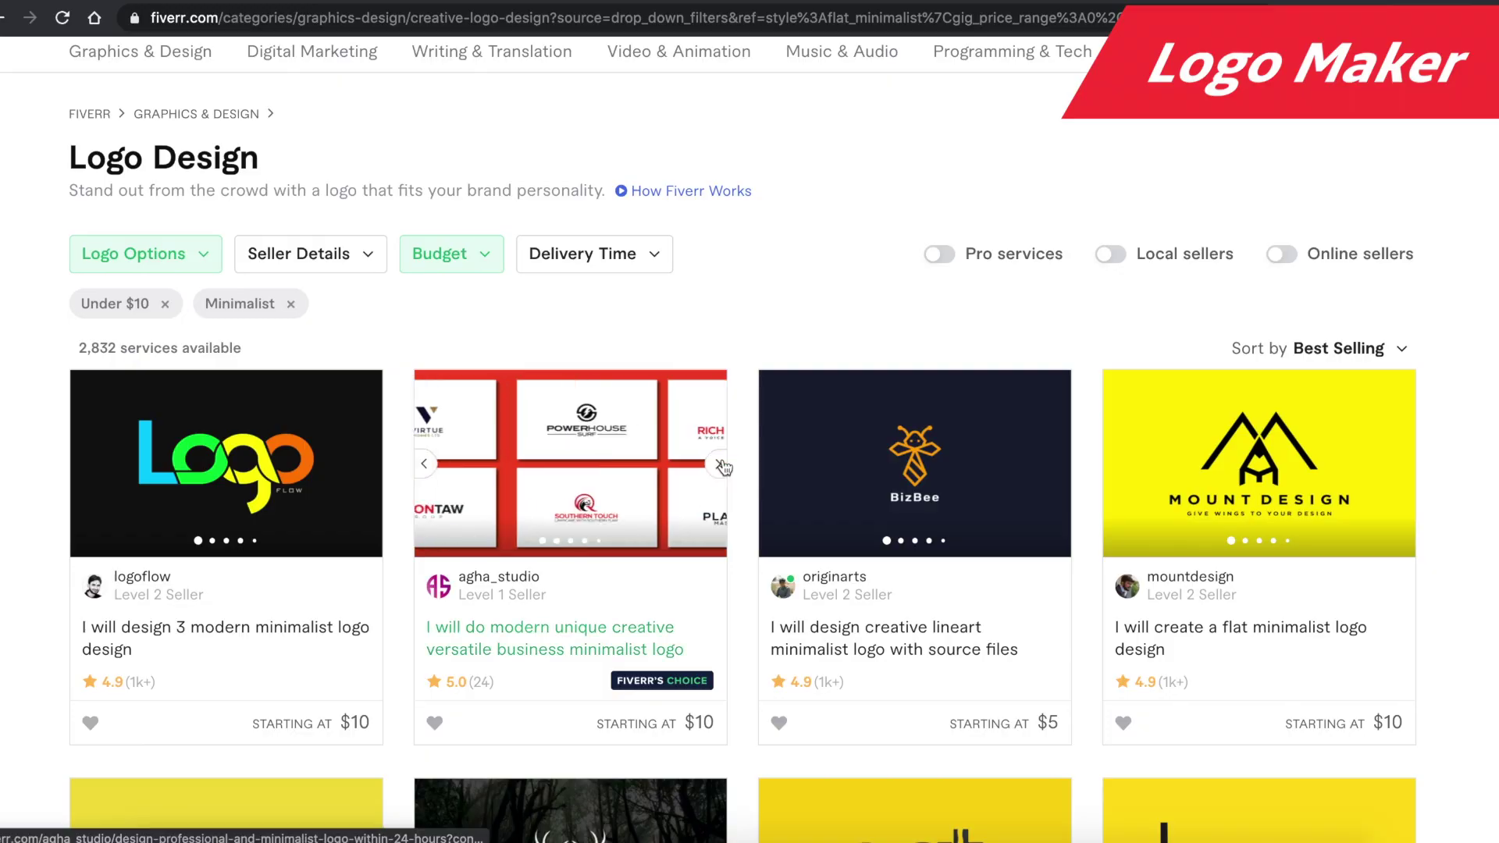
# Browse Fiverr logo gigs and loftydesignshop's samples, then return to Designs.ai Text To Video.
pyautogui.scroll(-10, 724, 467)
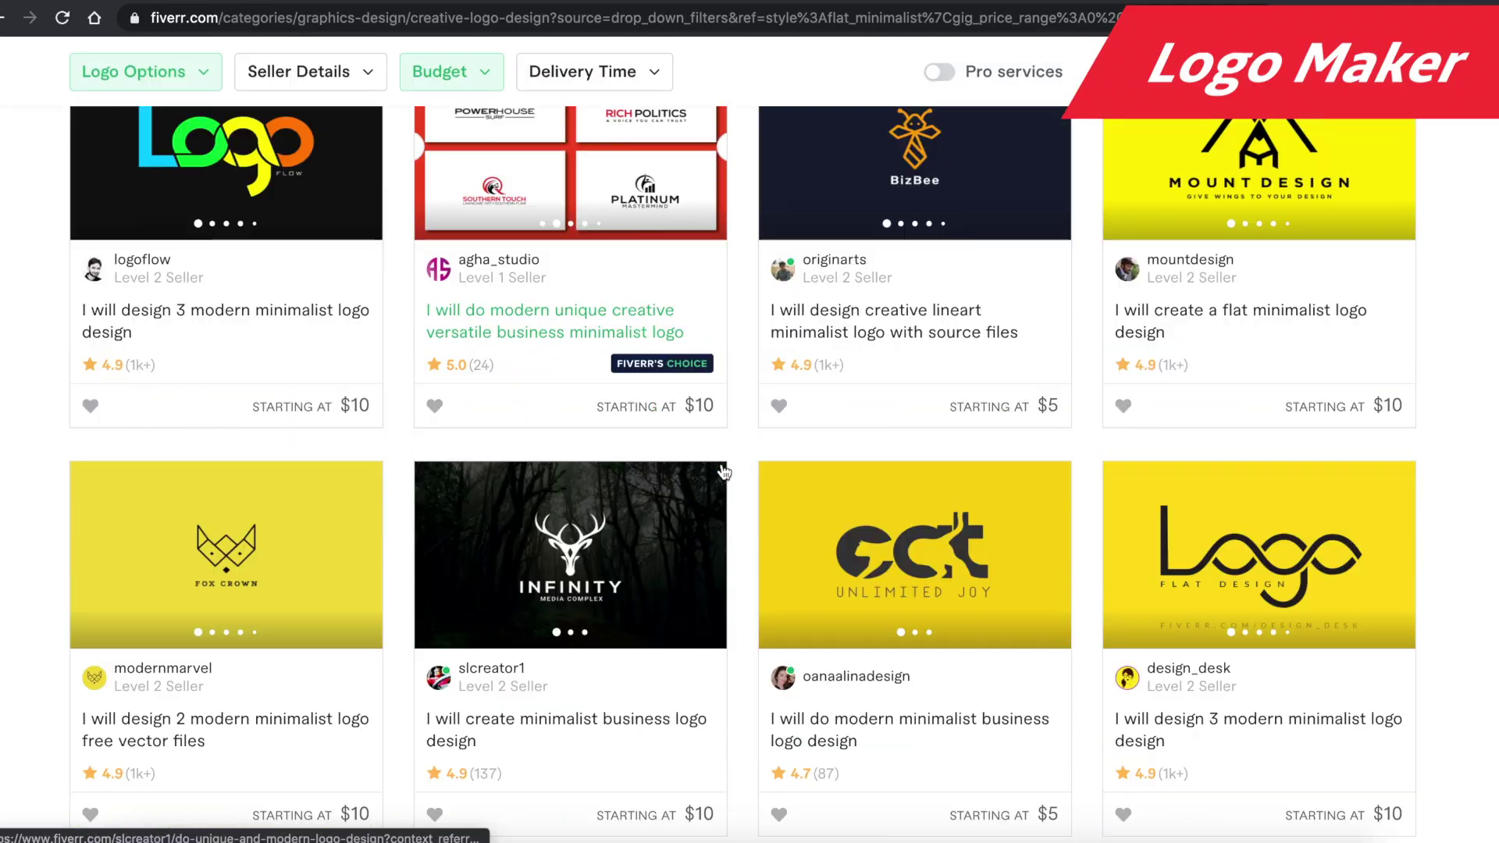
pyautogui.scroll(-3, 724, 472)
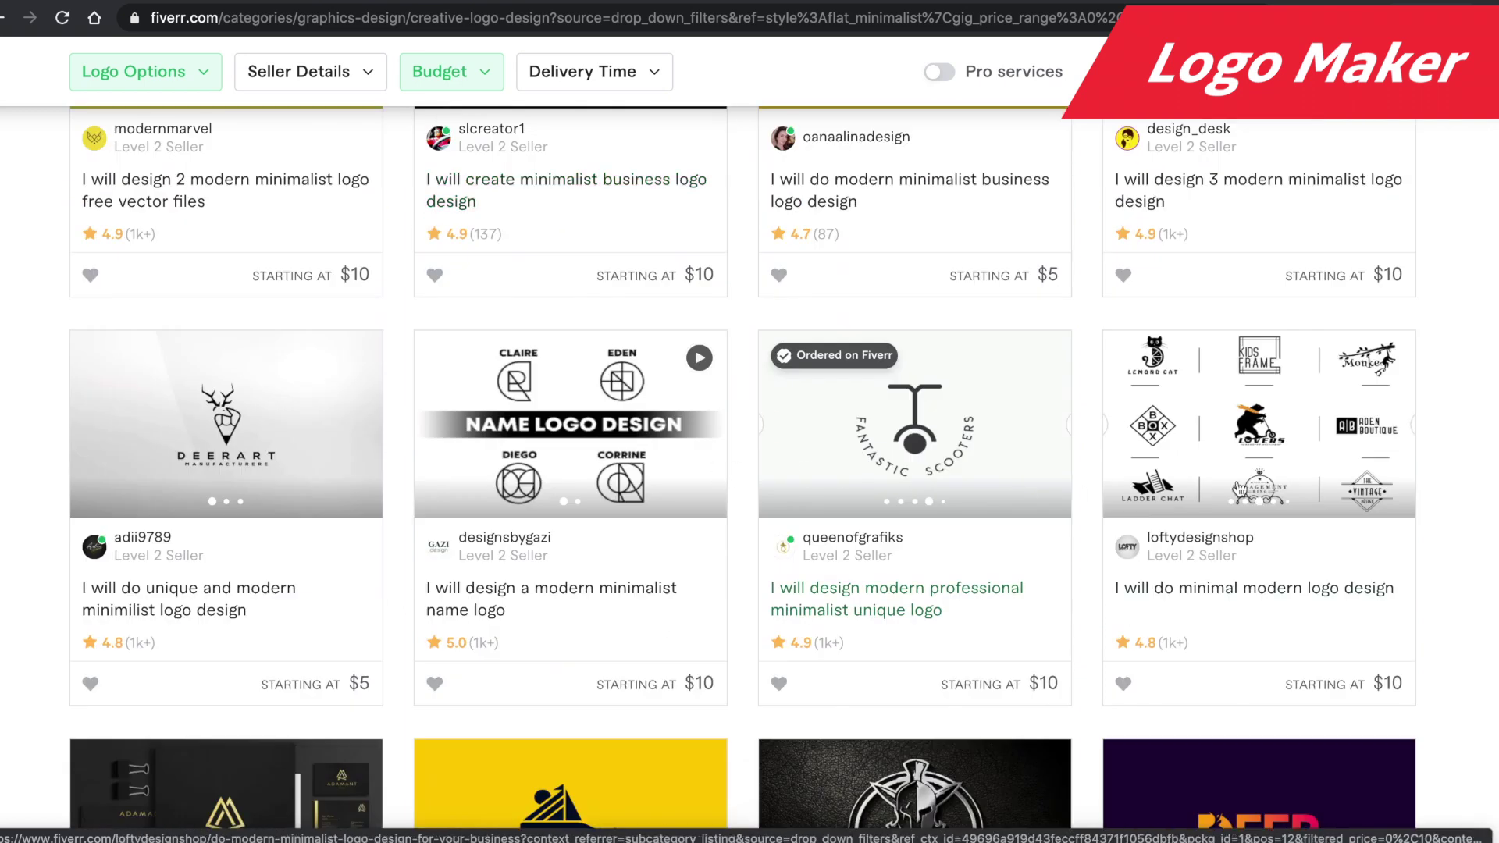
pyautogui.click(1423, 429)
pyautogui.click(1422, 429)
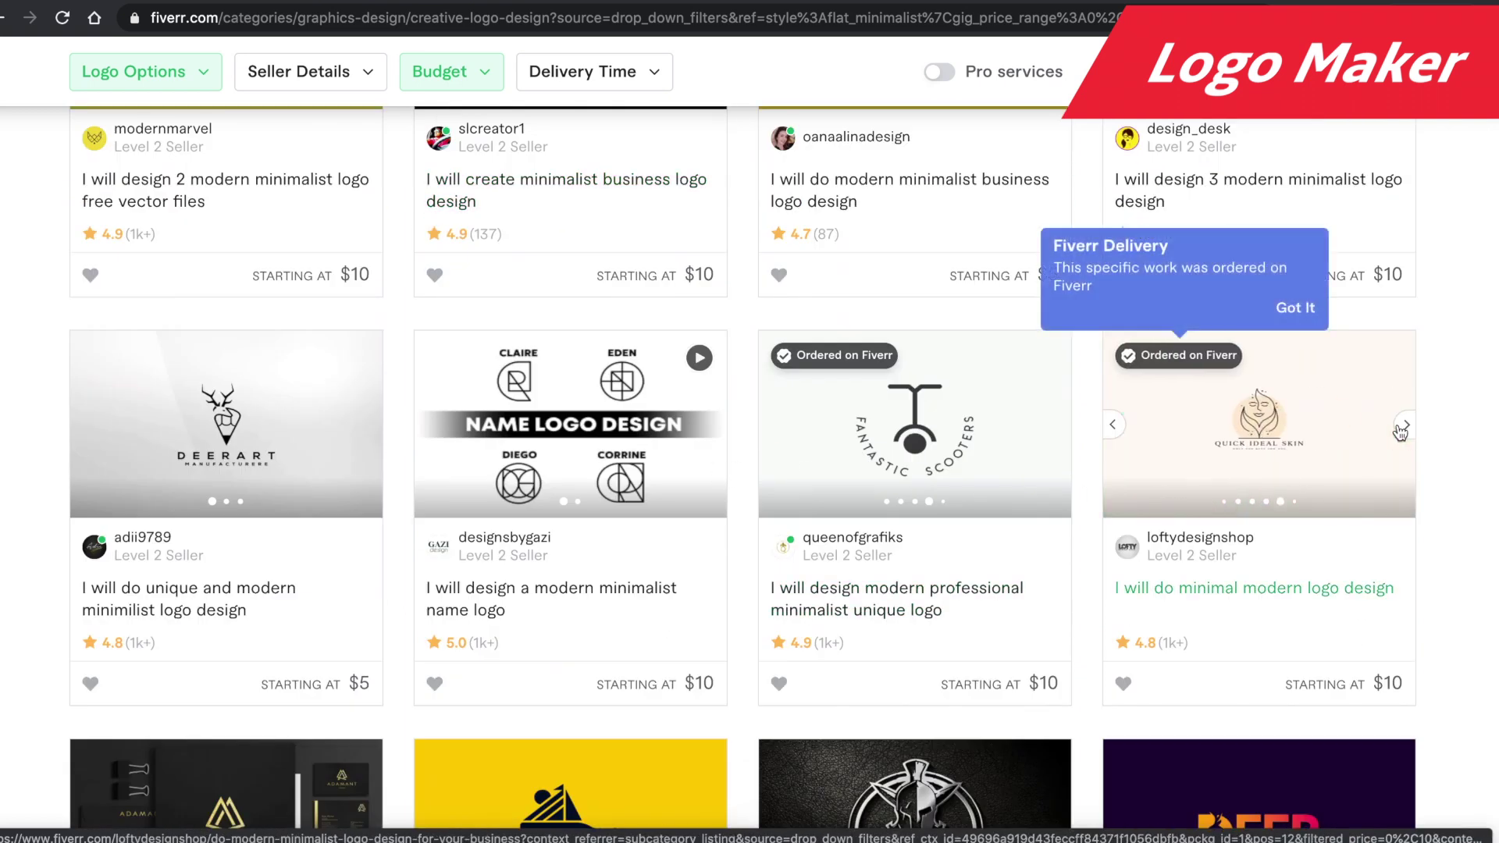
pyautogui.scroll(-10, 1405, 453)
pyautogui.scroll(3, 1402, 457)
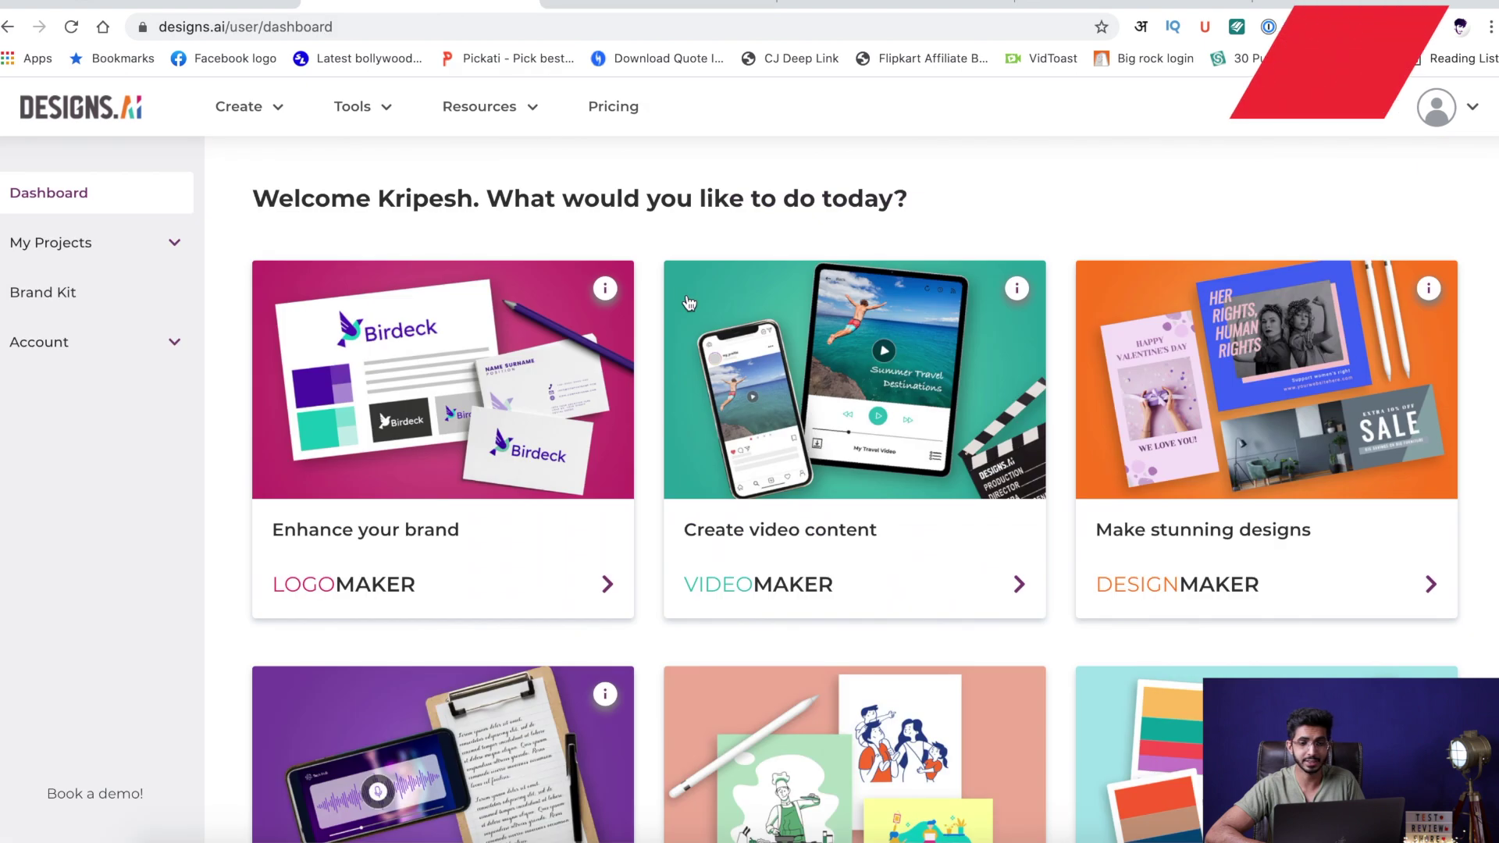
pyautogui.click(616, 4)
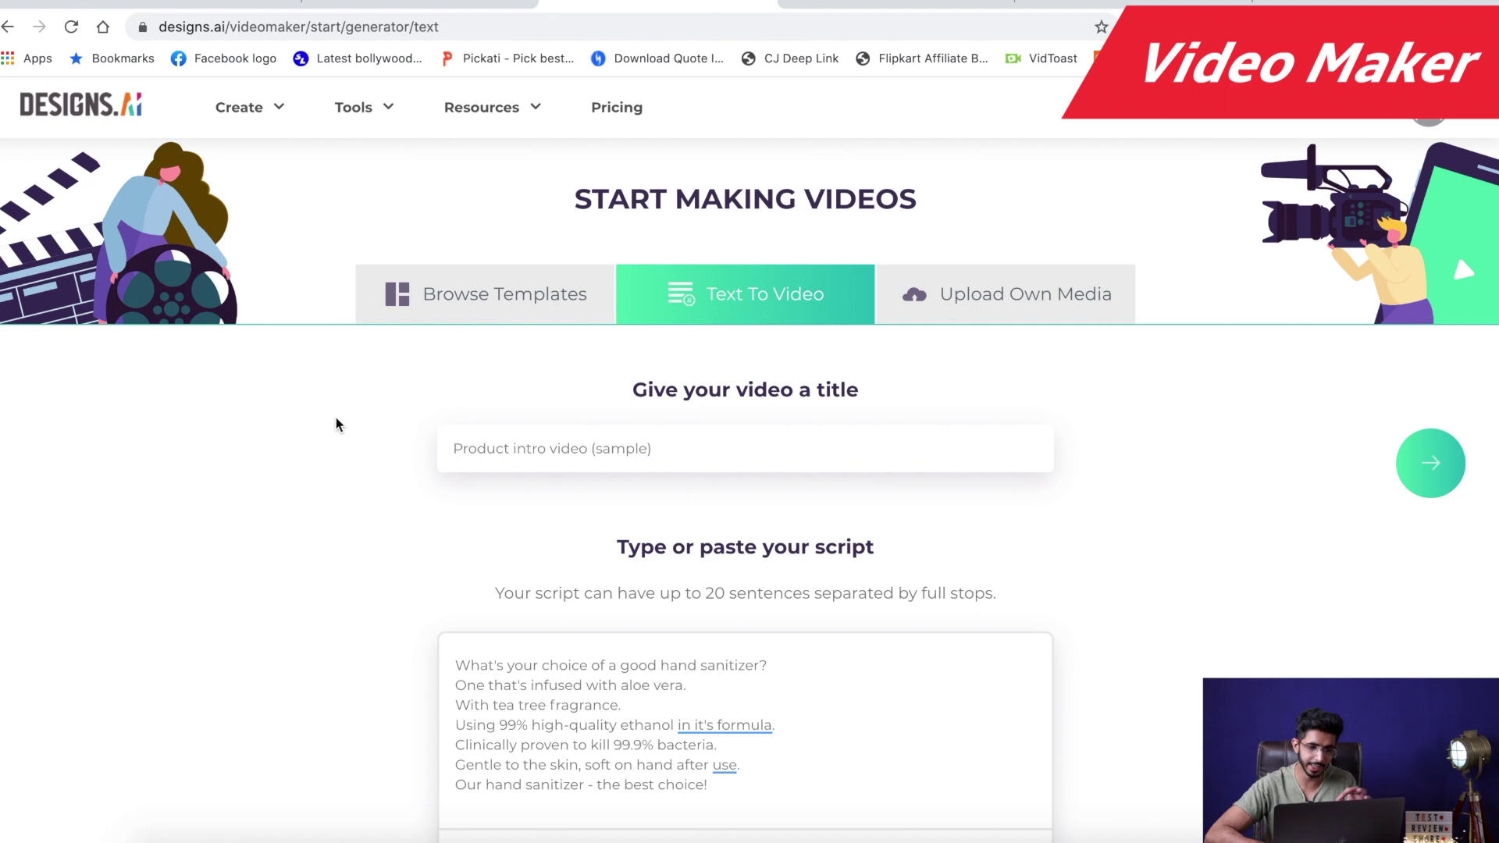
# Replace the sample script with the seven tips and end on 'Thanks for watching!'.
pyautogui.scroll(-2, 337, 424)
pyautogui.hotkey('ctrl', 'a')
pyautogui.write('1. Get Dressed in office clothes. 2. Create a separate home office space. 3. Keep clearly defined working hours. 4. Turn off the distractions & social media. 5. Don’t get too sucked in by the news. 6. Communicate well online. 7. Get a fast internet connection.')
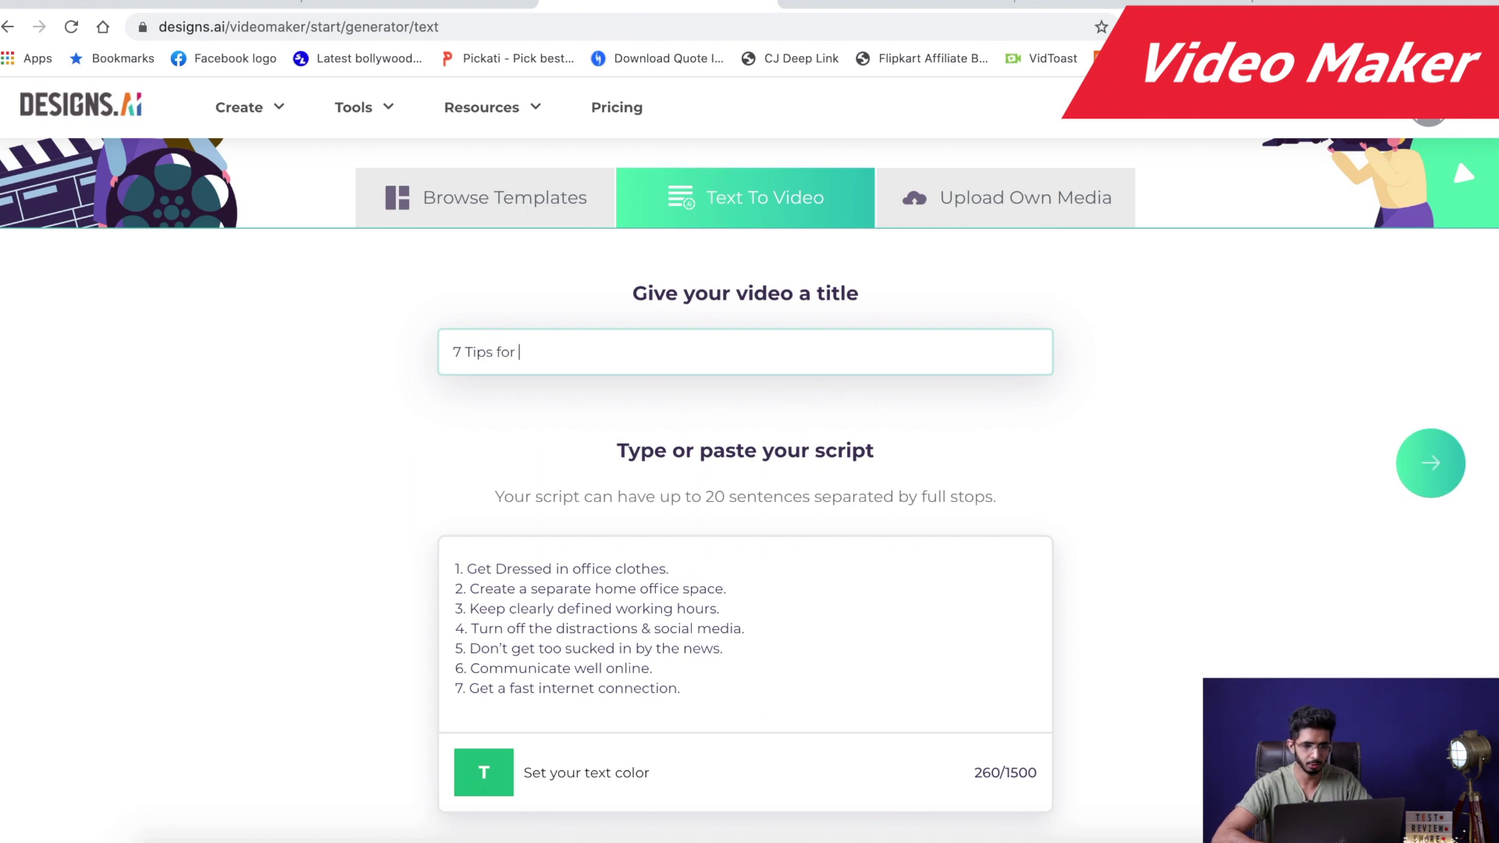
pyautogui.write('me')
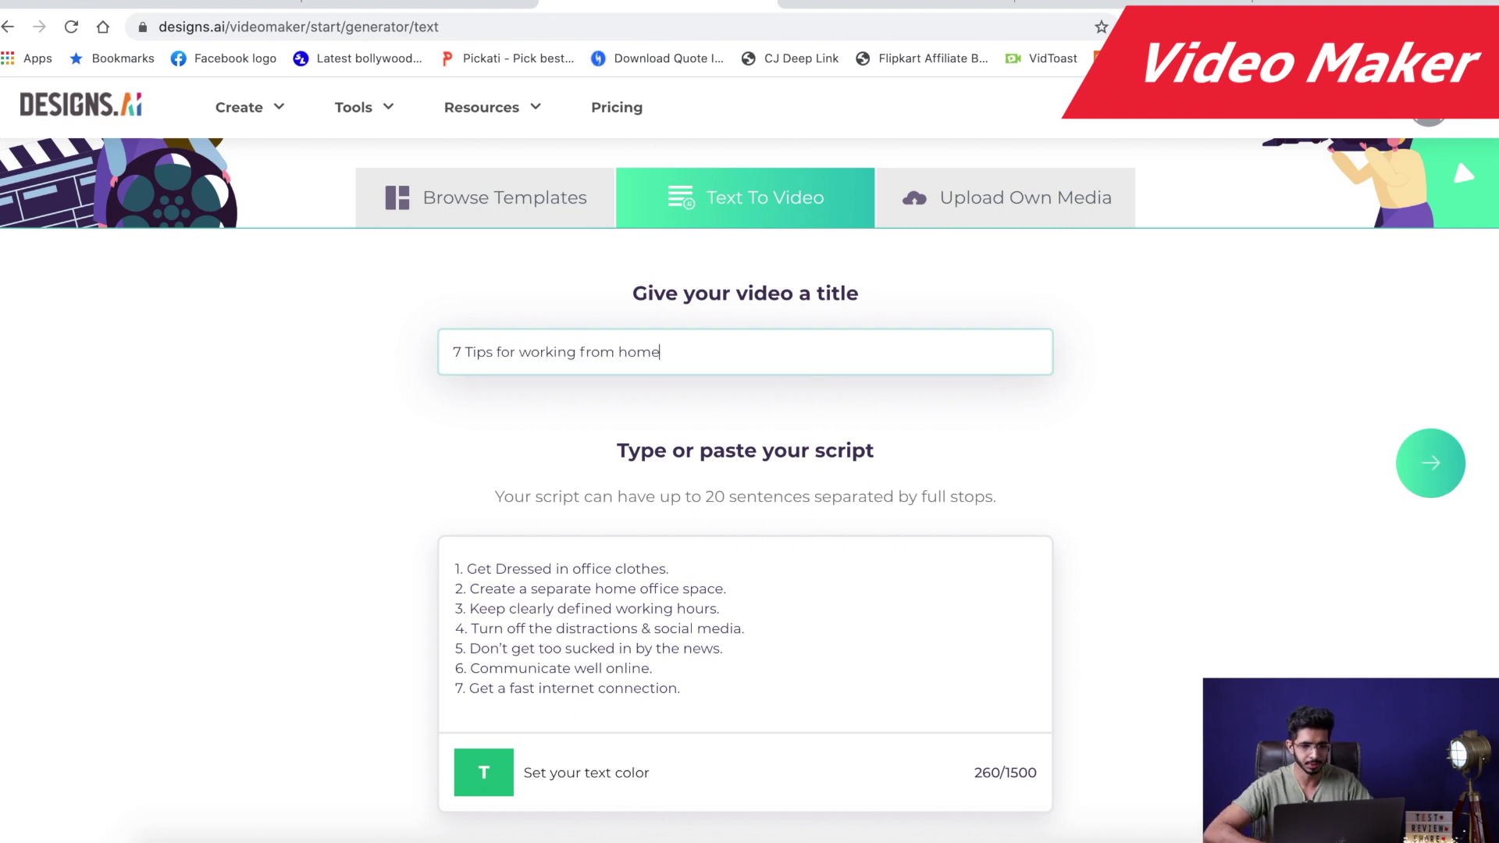
pyautogui.scroll(-5, 713, 660)
pyautogui.scroll(-2, 690, 691)
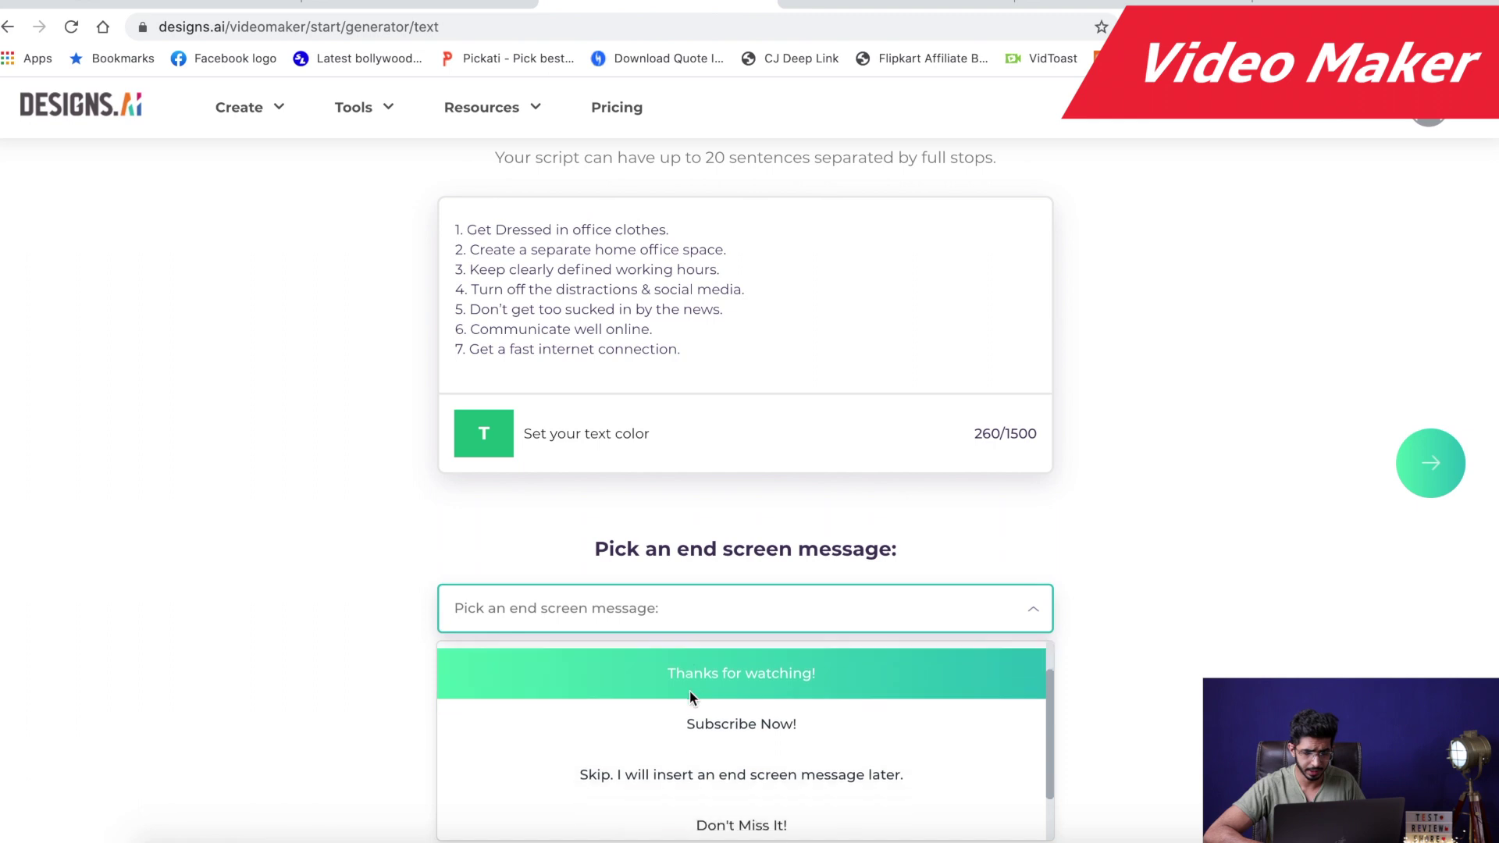
pyautogui.scroll(1, 733, 653)
pyautogui.click(733, 652)
pyautogui.click(1456, 467)
# Skip past the industry step, choose the Brian (GB) voiceover and generate the video.
pyautogui.rightClick(722, 398)
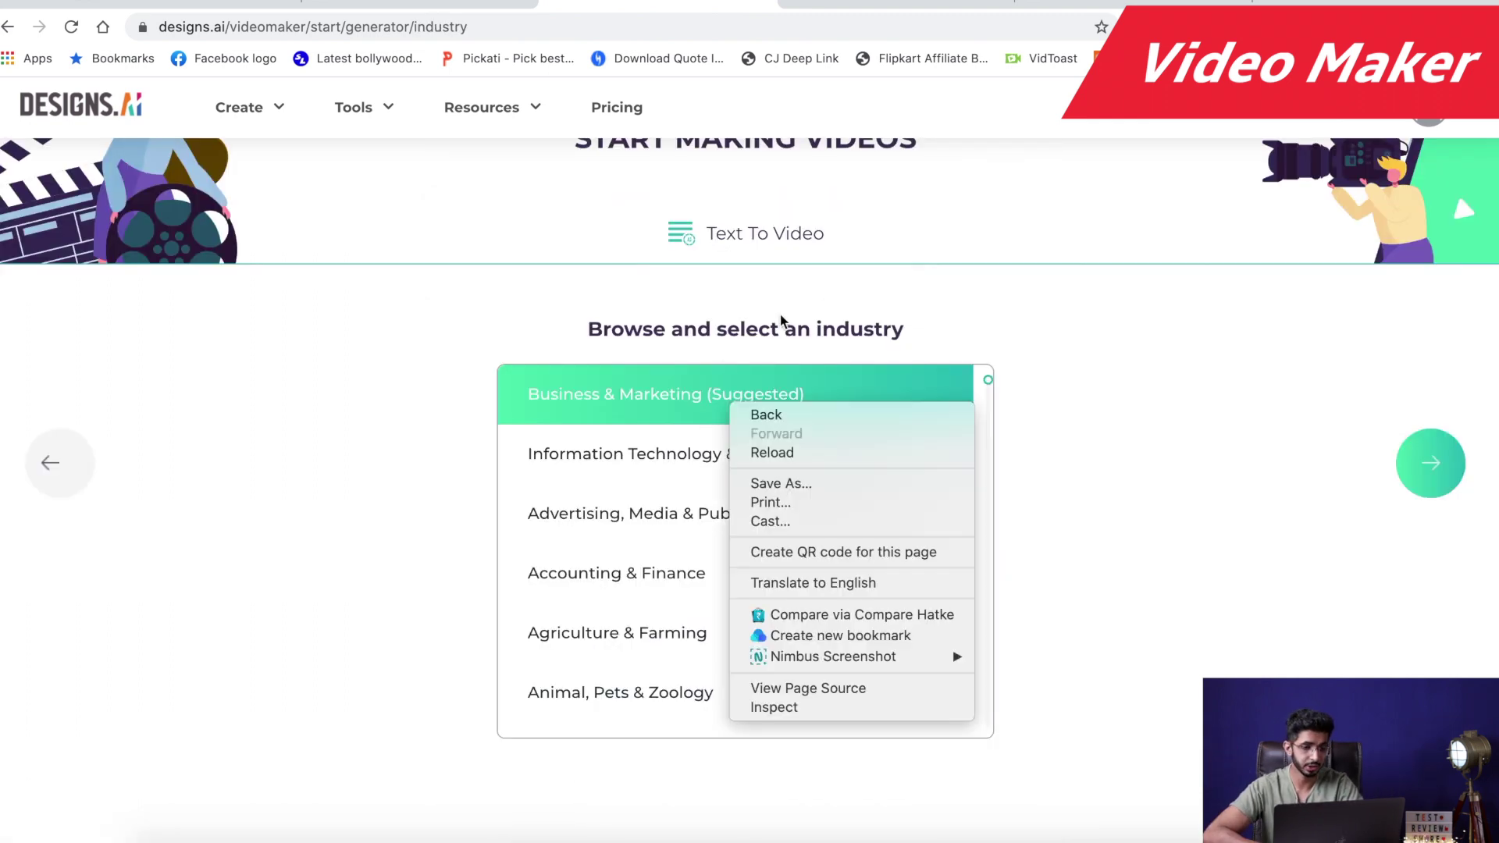
pyautogui.click(1244, 442)
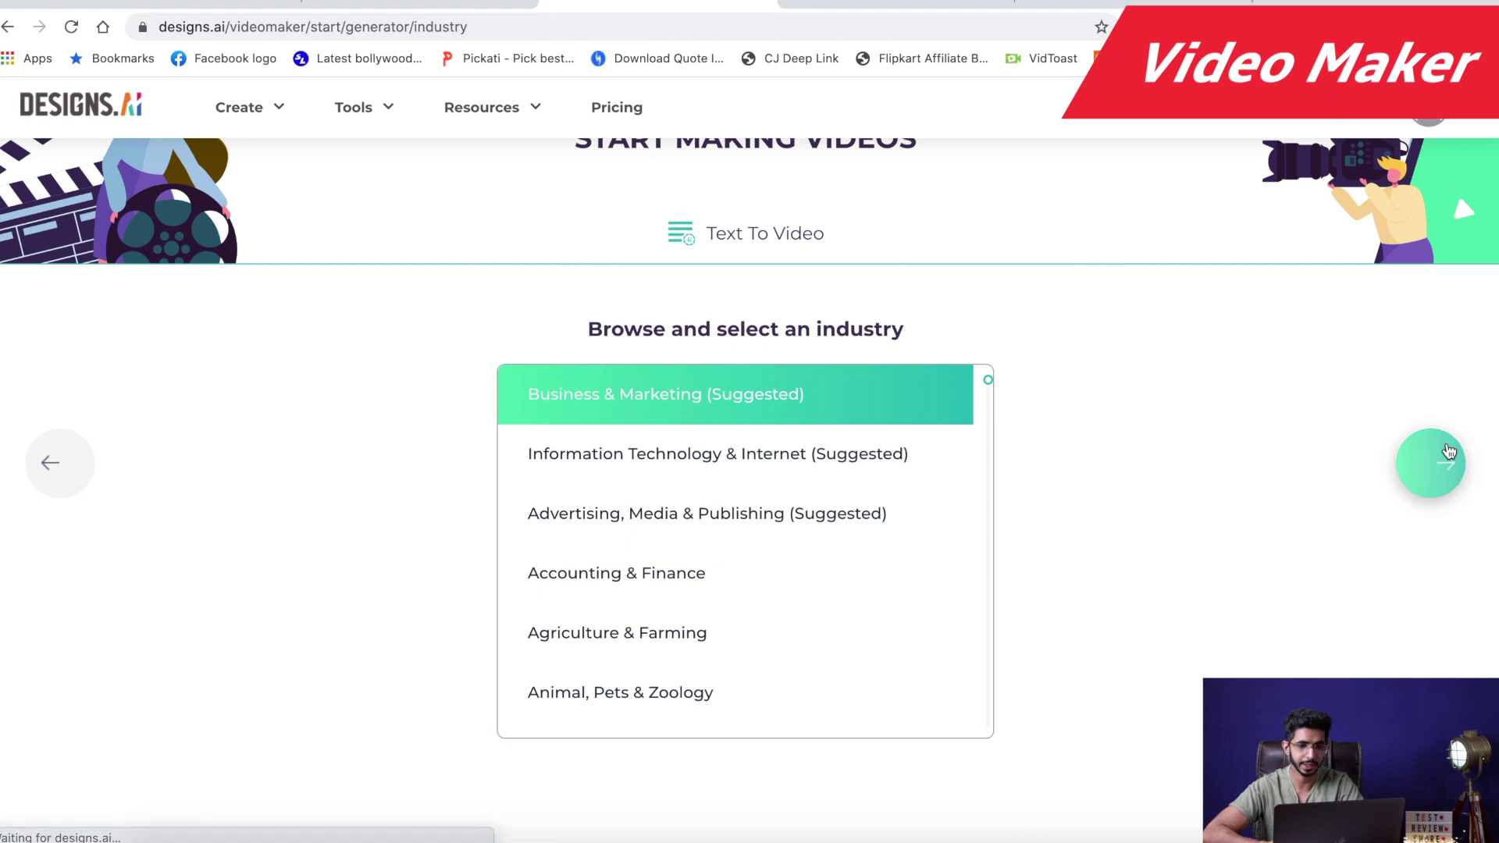
pyautogui.click(1445, 455)
pyautogui.click(815, 639)
pyautogui.scroll(-5, 765, 735)
pyautogui.scroll(-6, 765, 736)
pyautogui.scroll(-2, 765, 735)
pyautogui.click(770, 707)
pyautogui.click(1440, 482)
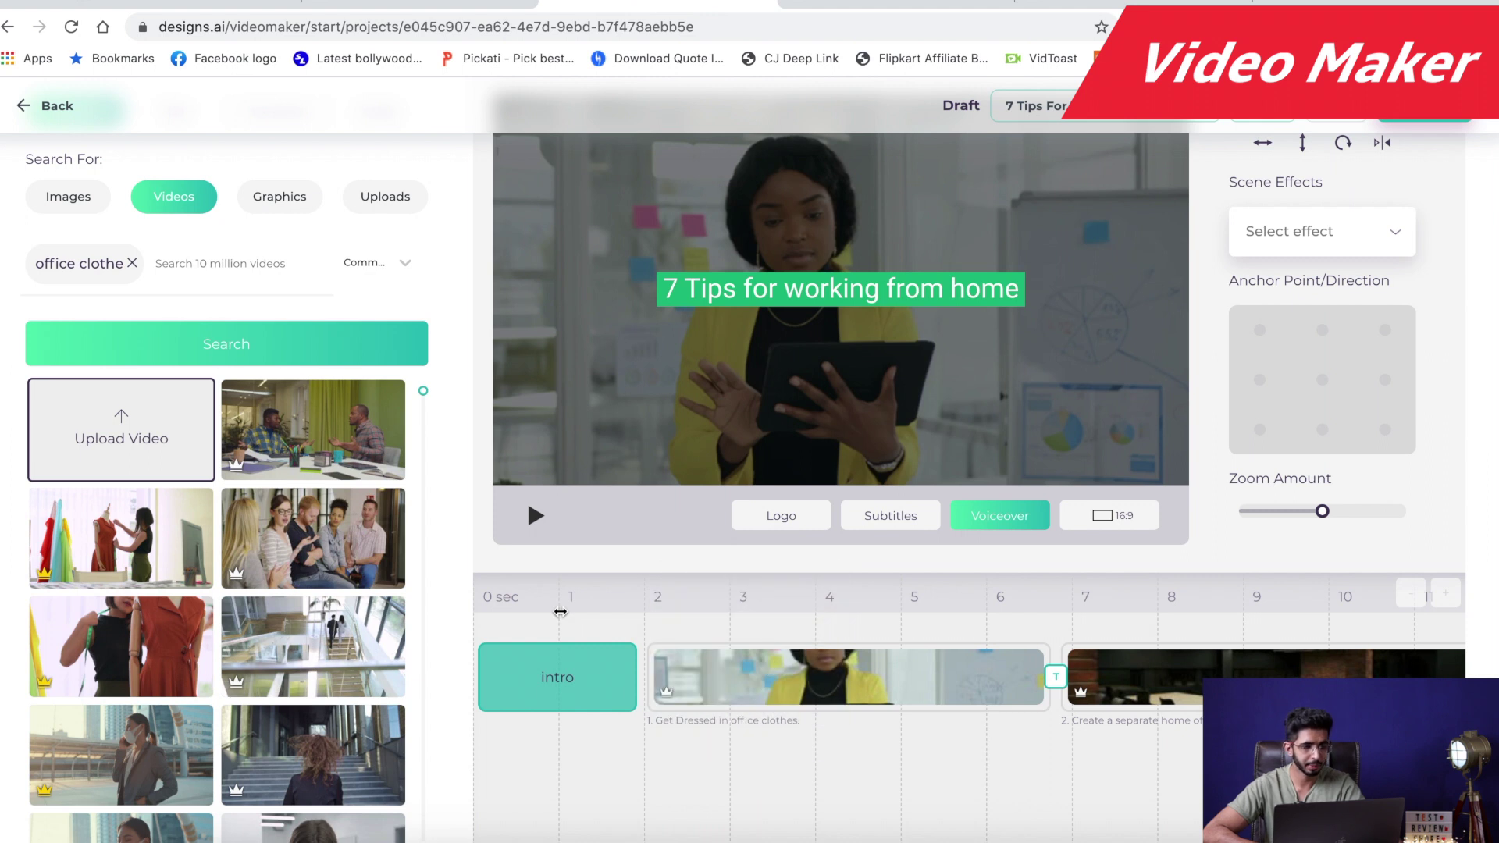
pyautogui.click(536, 515)
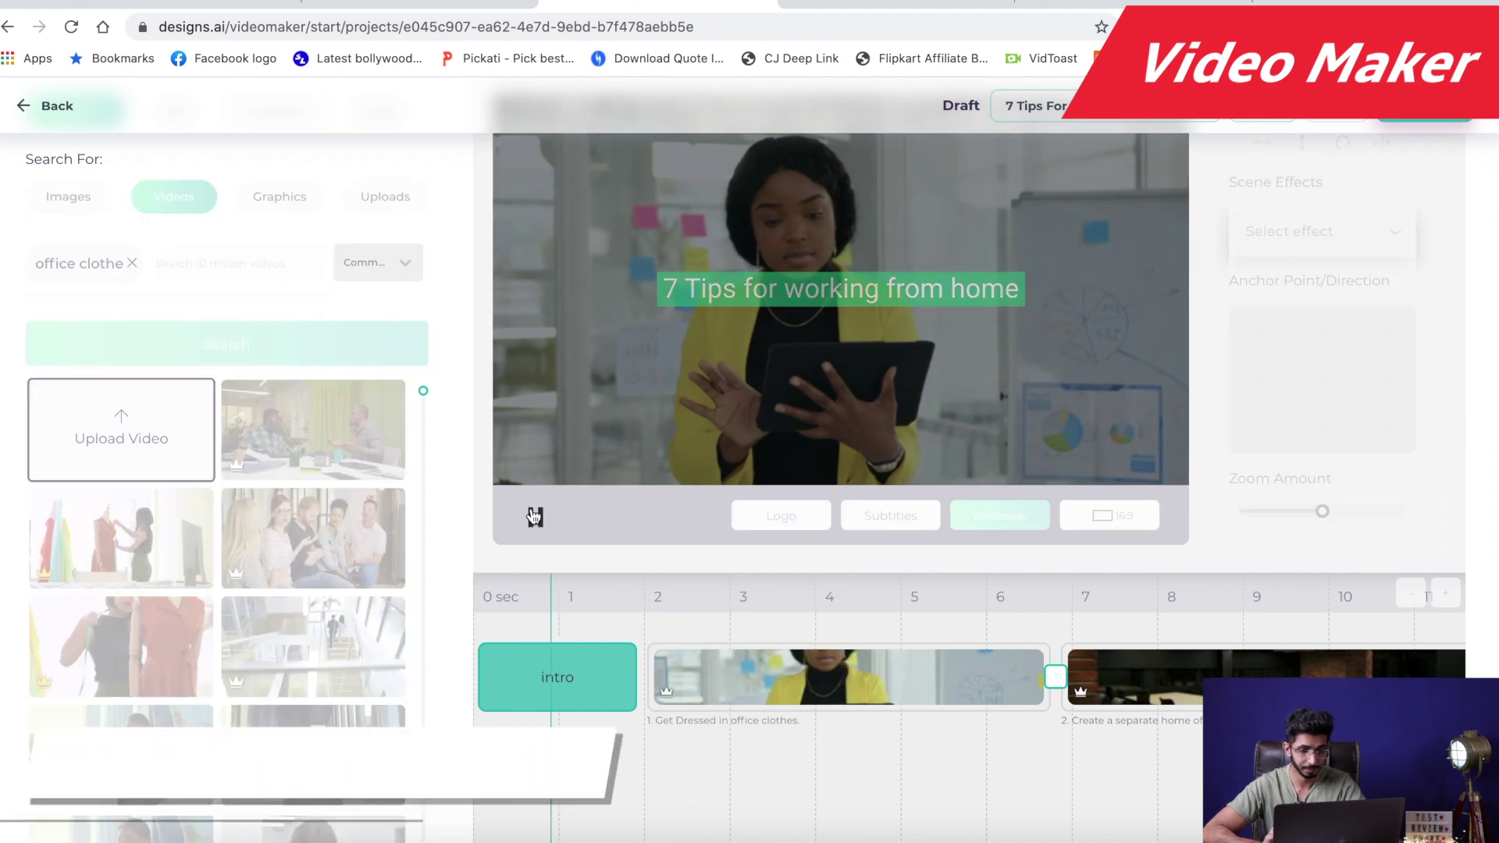
pyautogui.press('XF86AudioRaiseVolume')
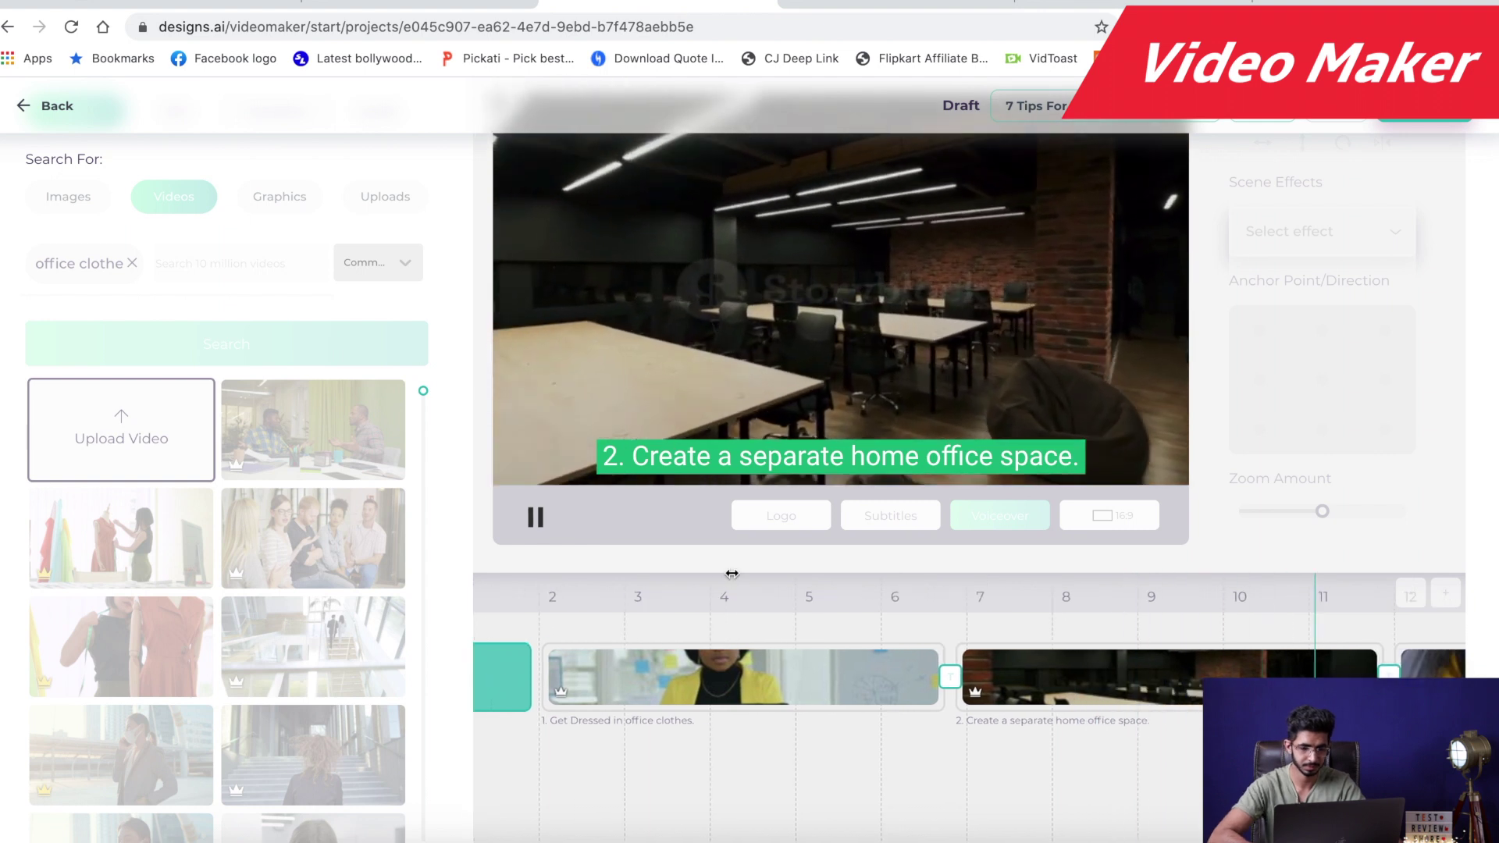
pyautogui.press('XF86AudioRaiseVolume')
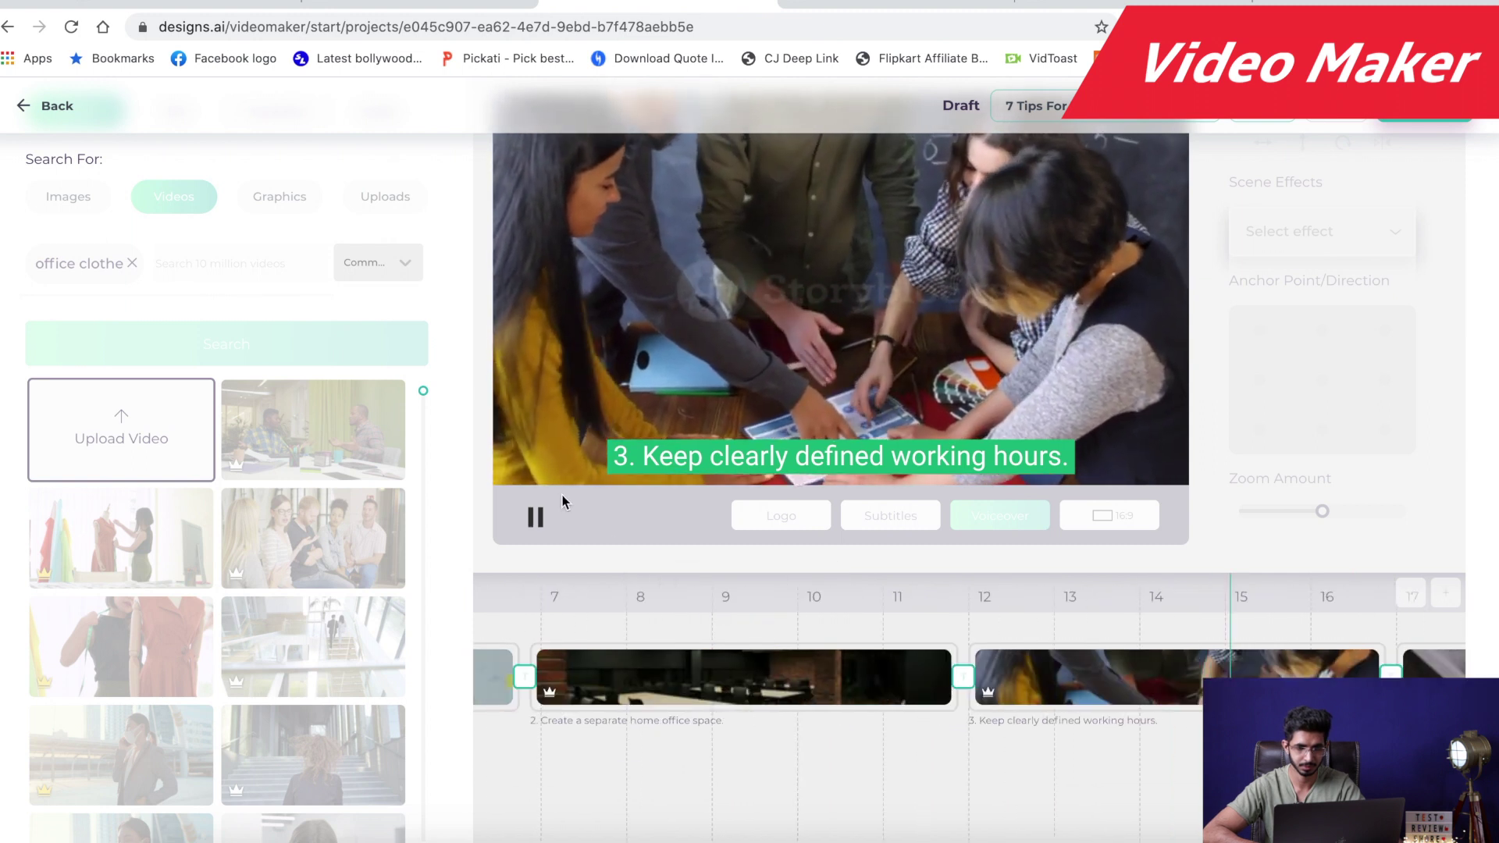
pyautogui.click(535, 516)
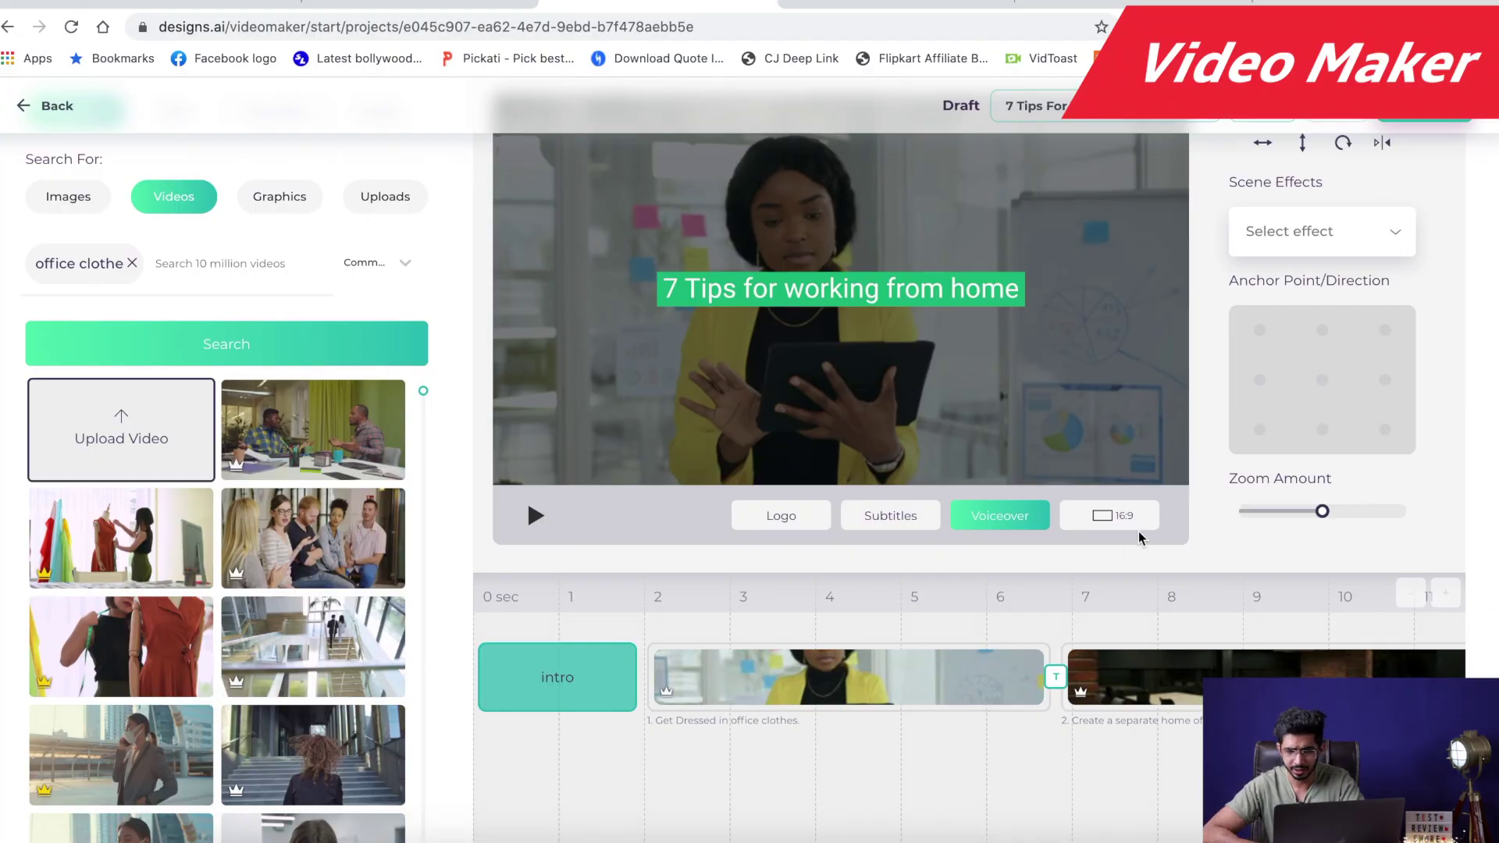
# Try the 9:16 and 1:1 aspect ratios, then return the video to 16:9.
pyautogui.click(1107, 513)
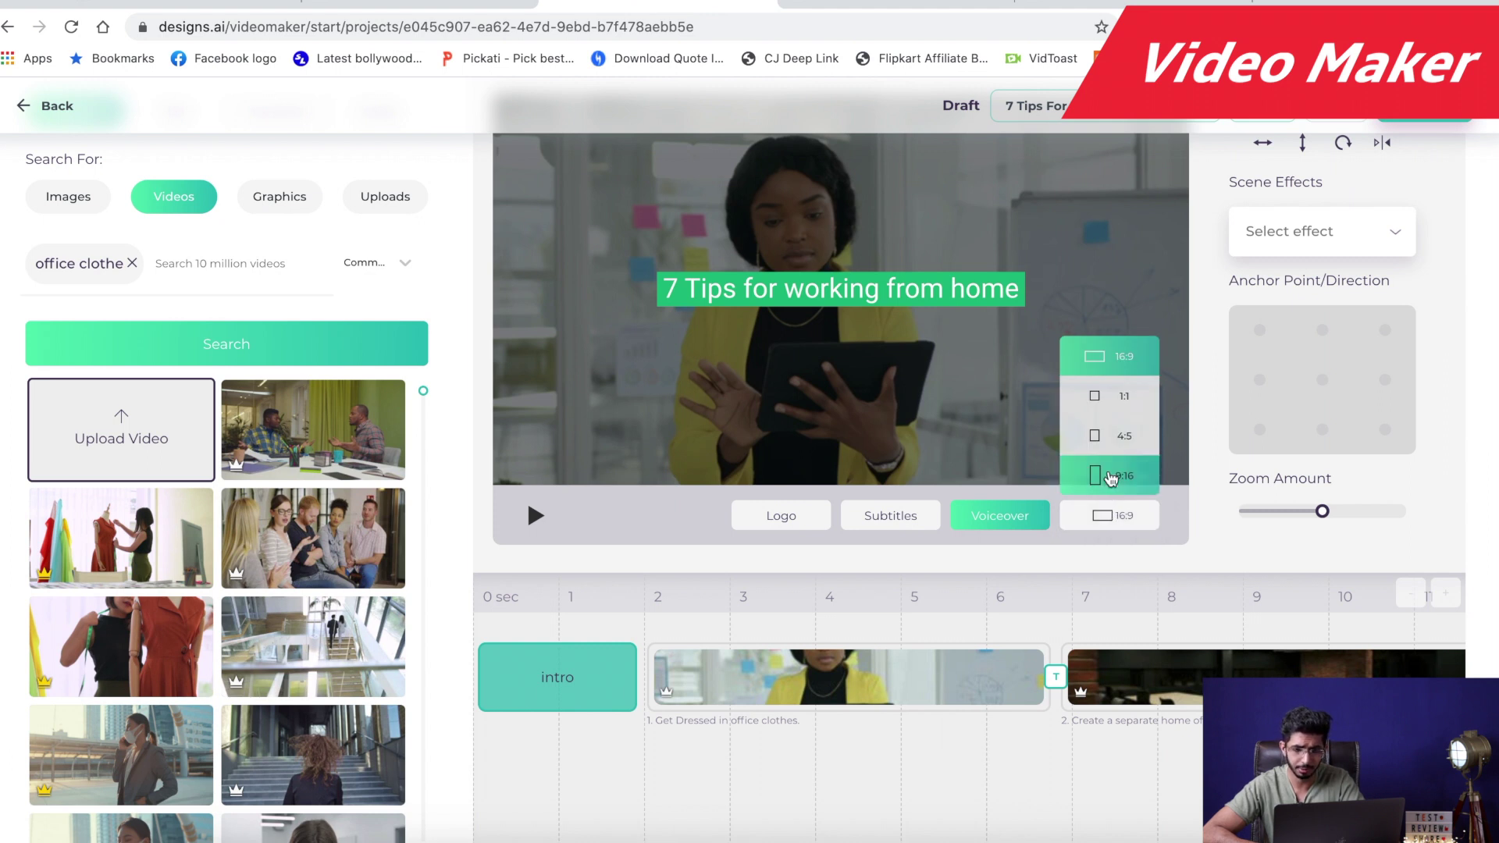
pyautogui.click(1110, 475)
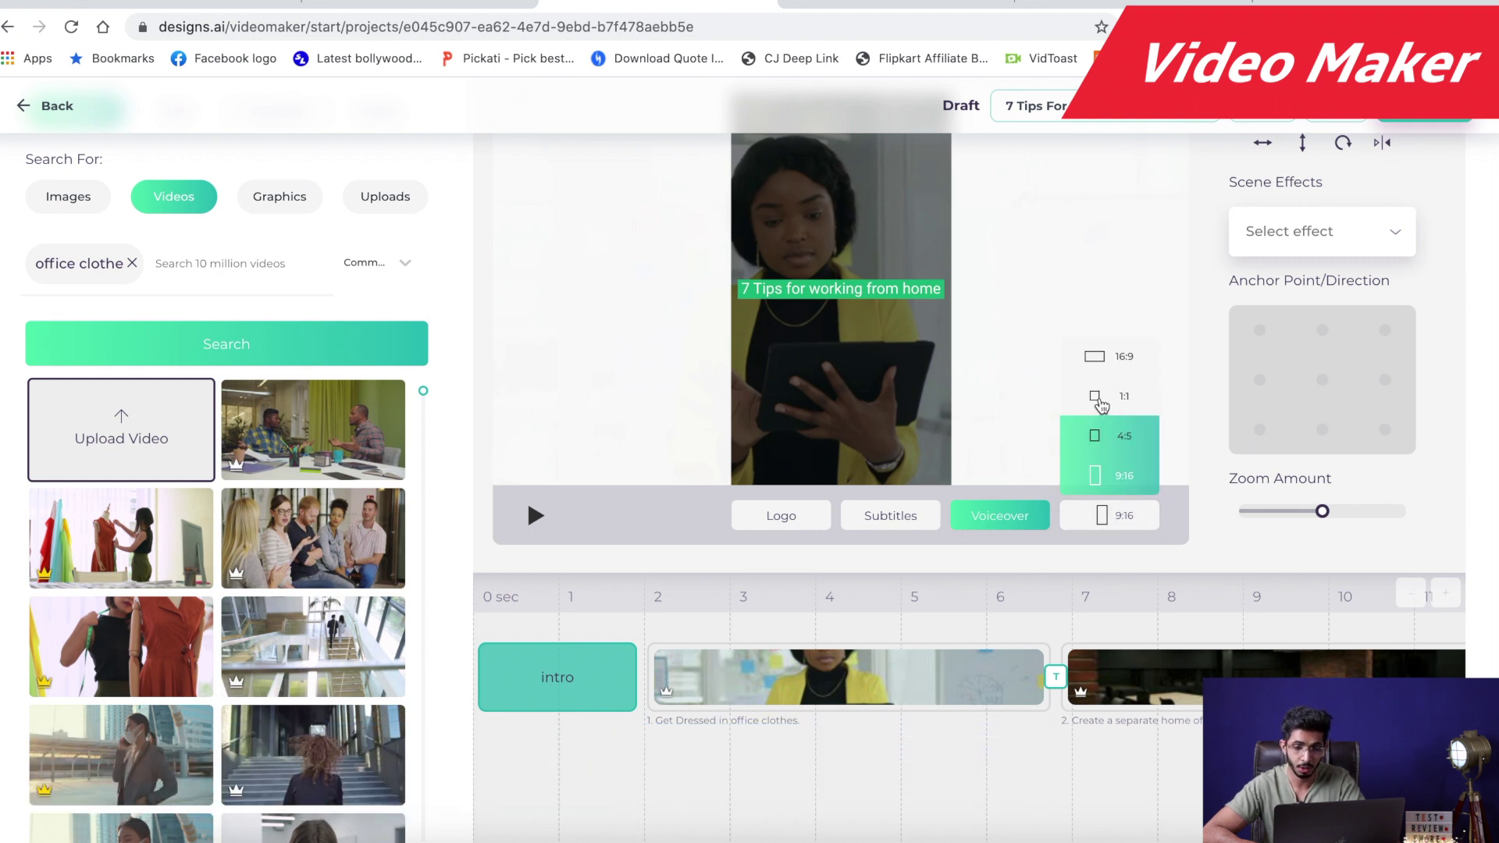
pyautogui.click(1099, 398)
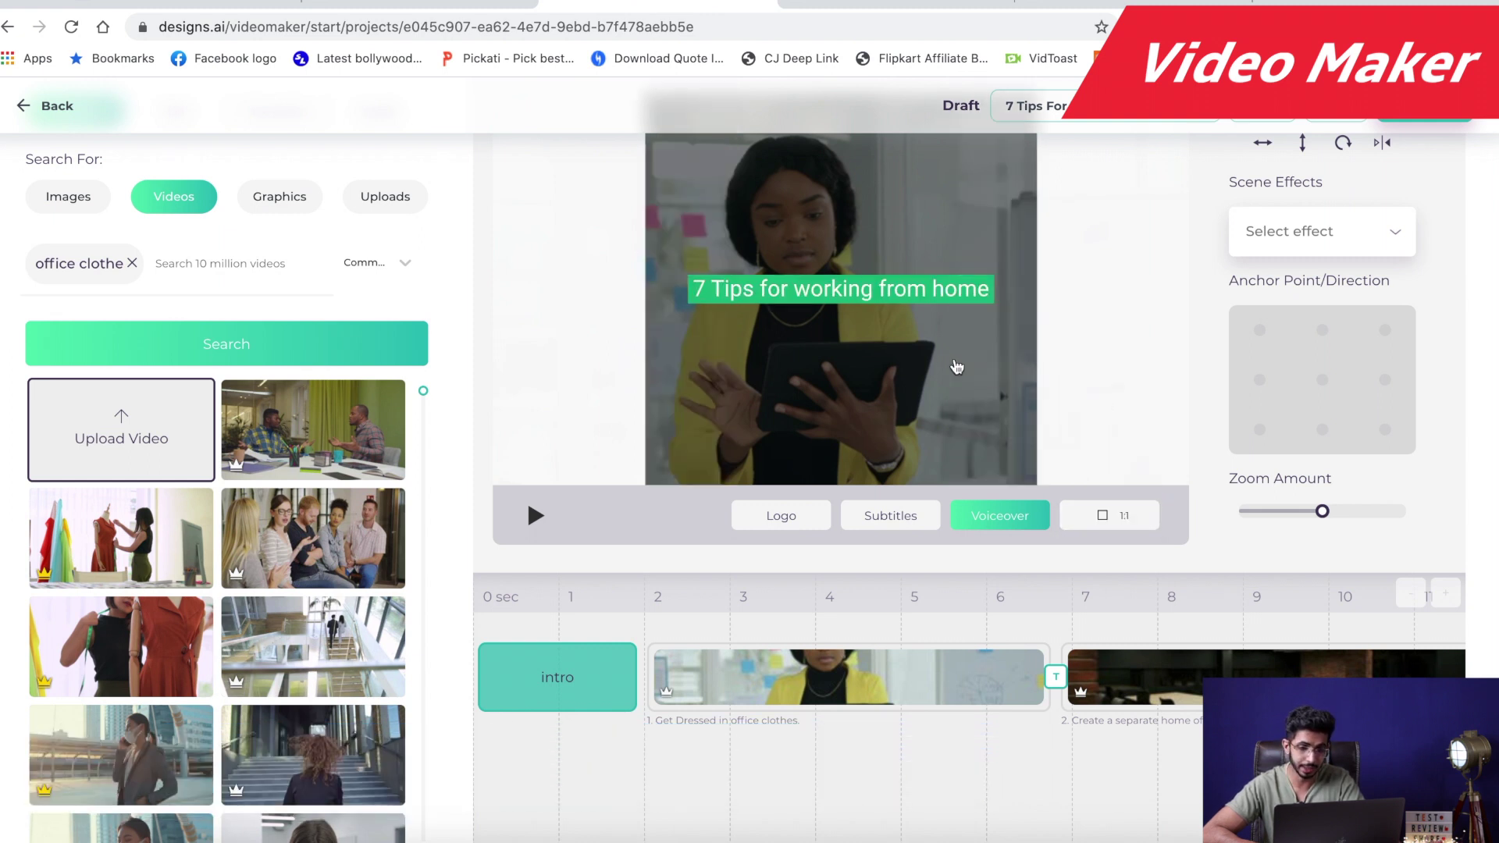
pyautogui.click(1088, 508)
pyautogui.click(1107, 361)
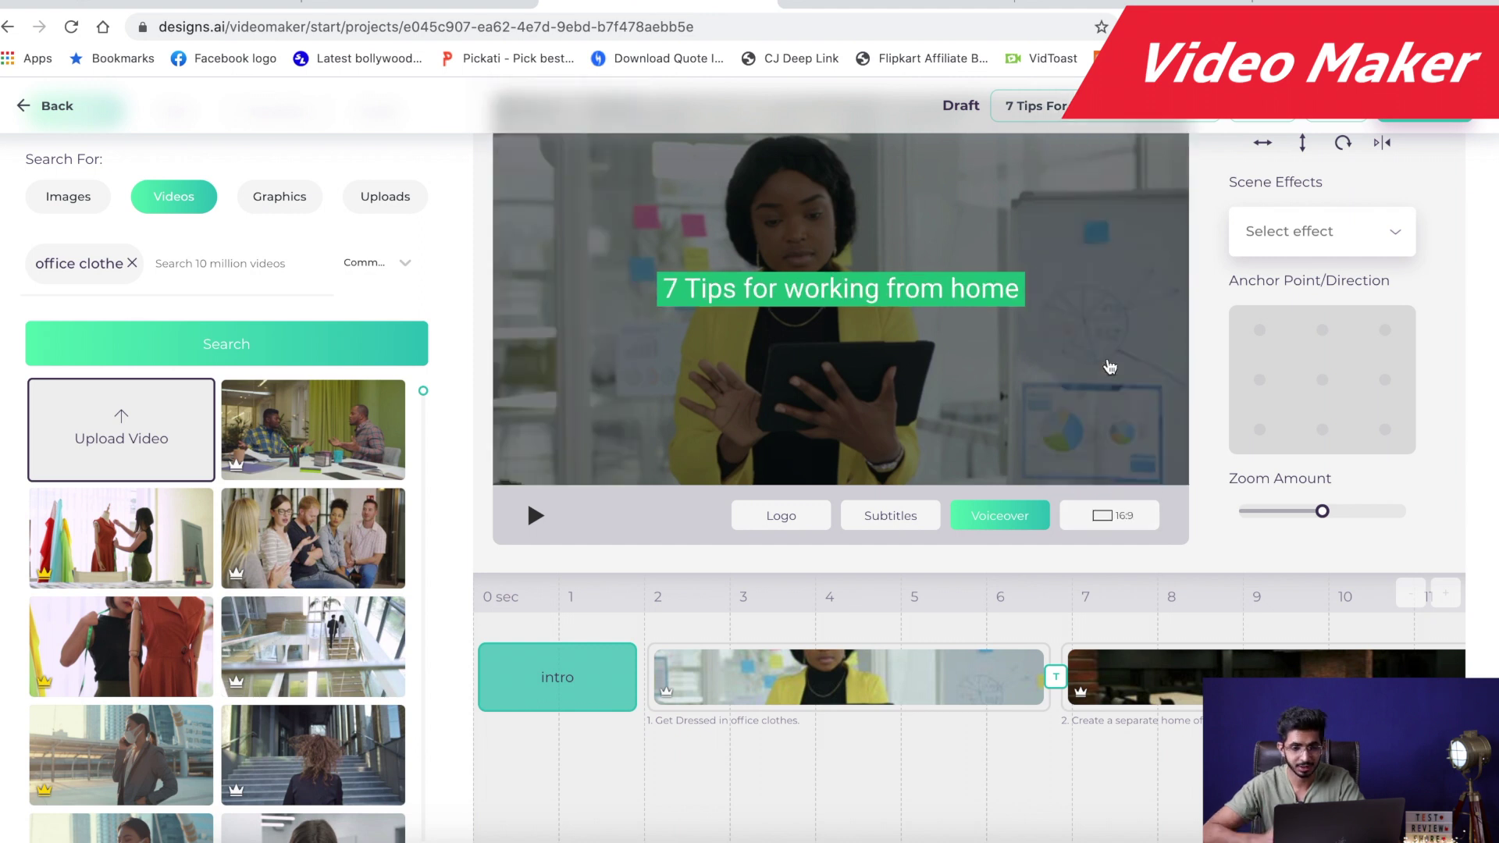
pyautogui.scroll(1, 812, 393)
pyautogui.scroll(-1, 44, 195)
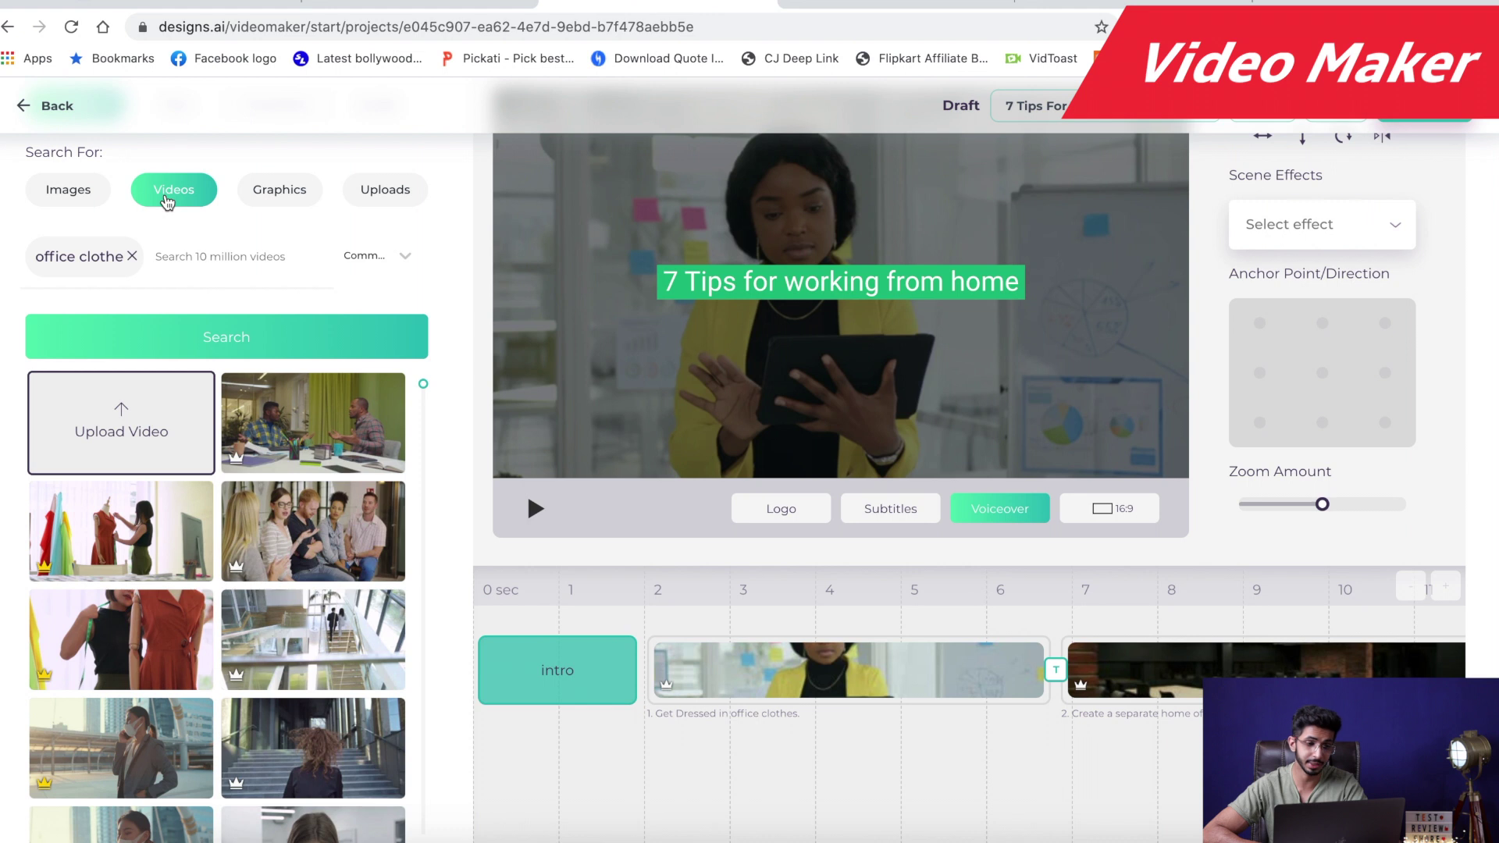
pyautogui.scroll(1, 287, 199)
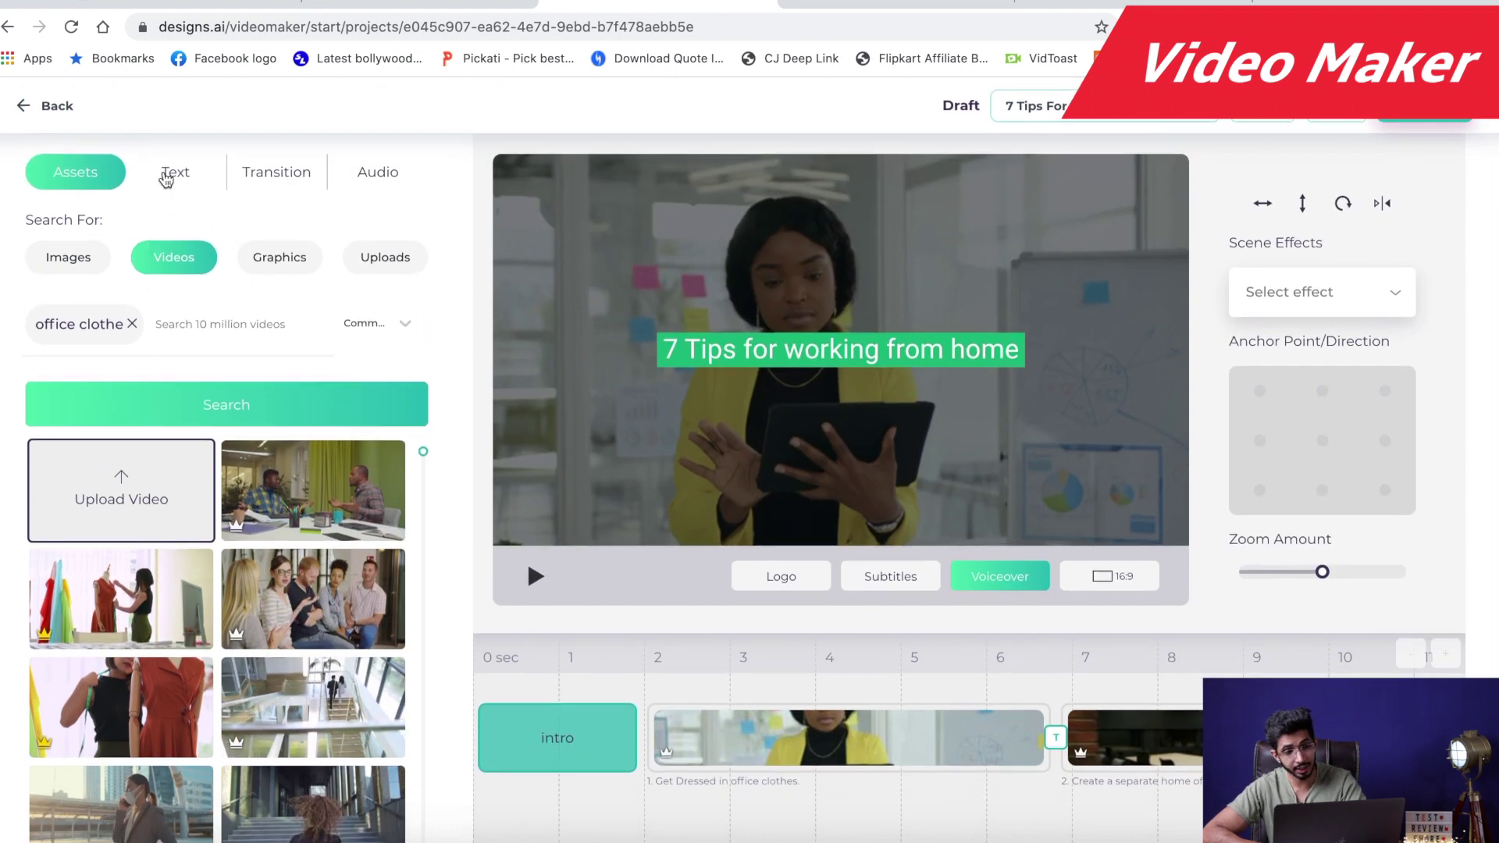
pyautogui.click(375, 177)
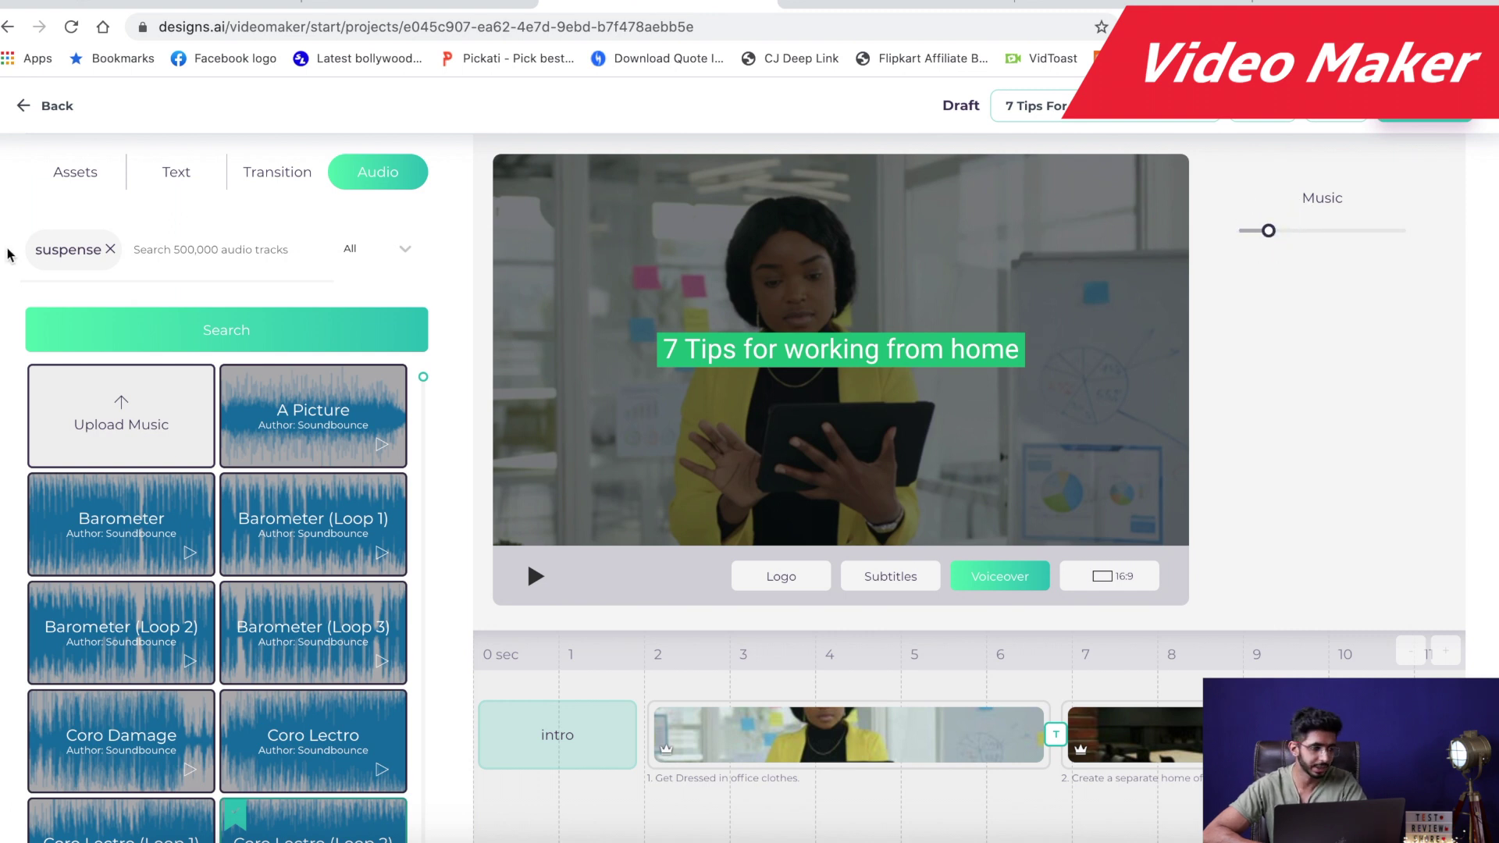
pyautogui.click(108, 186)
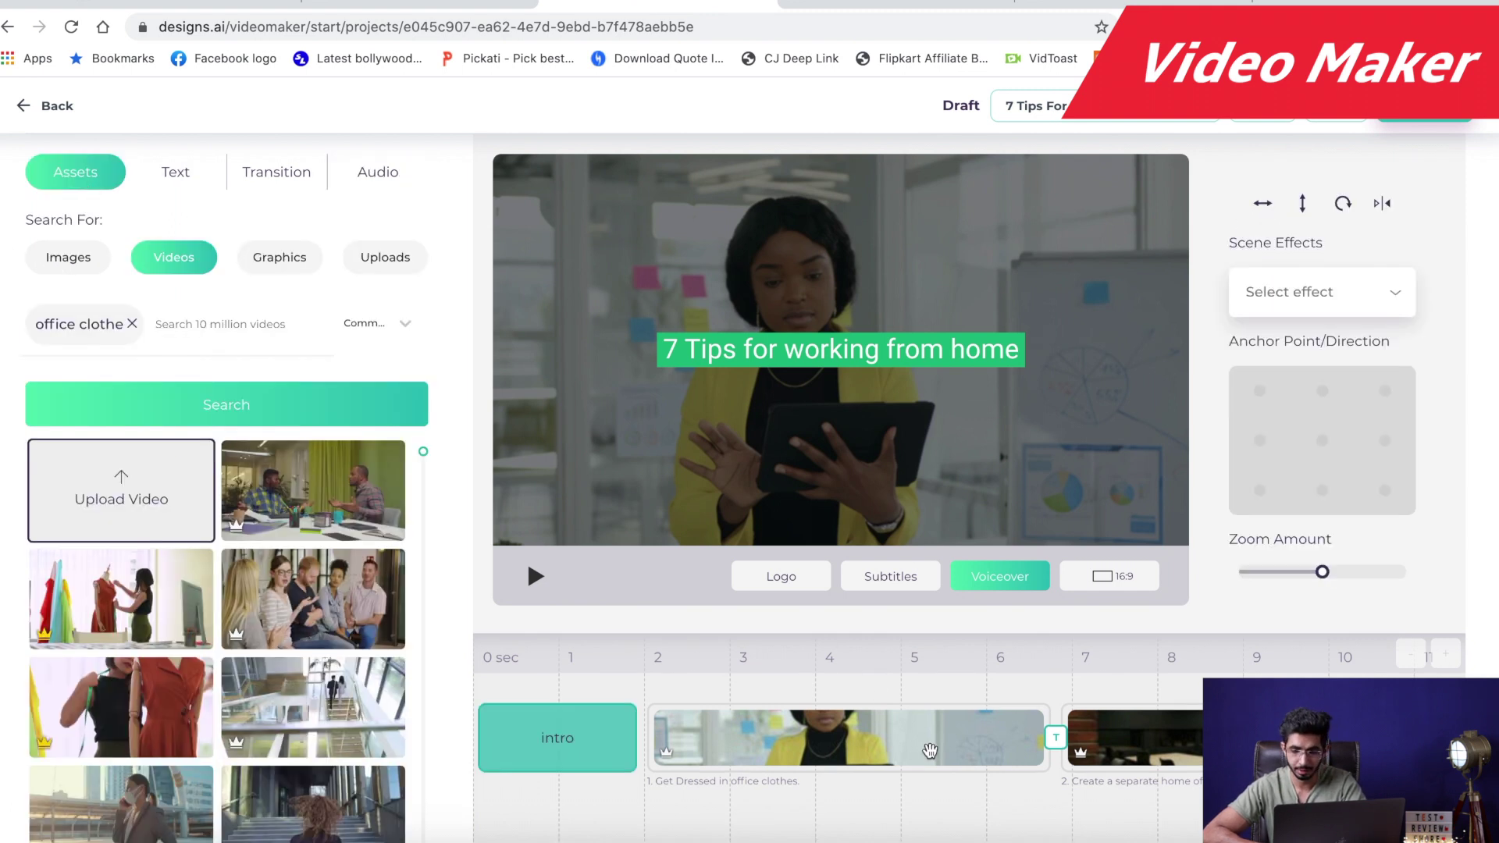
pyautogui.hscroll(8, 925, 748)
# Search stock videos for 'time' and put the man-with-watch clip in scene 3.
pyautogui.click(1031, 750)
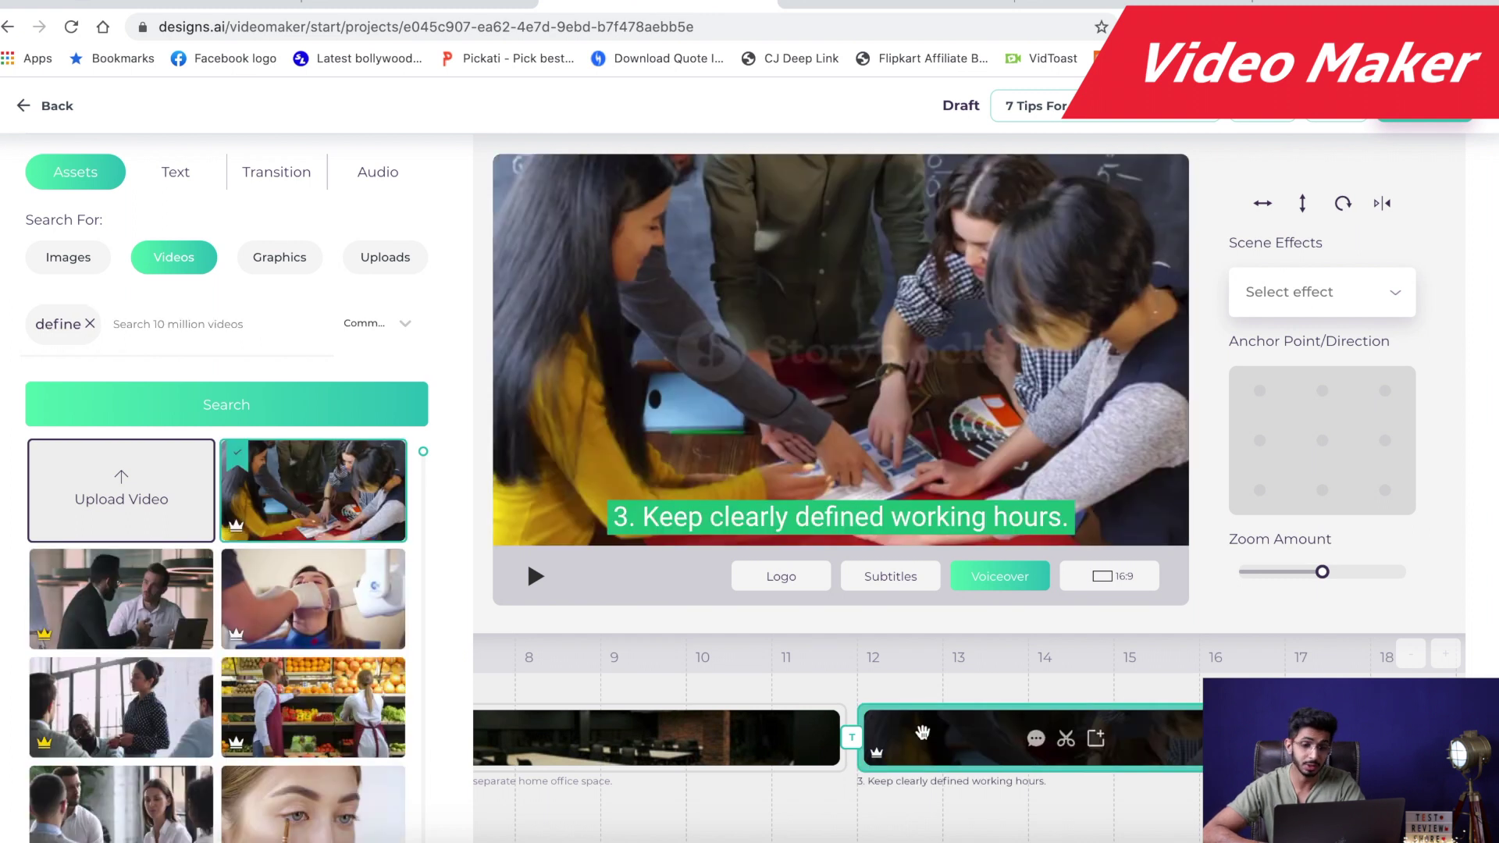
pyautogui.click(91, 325)
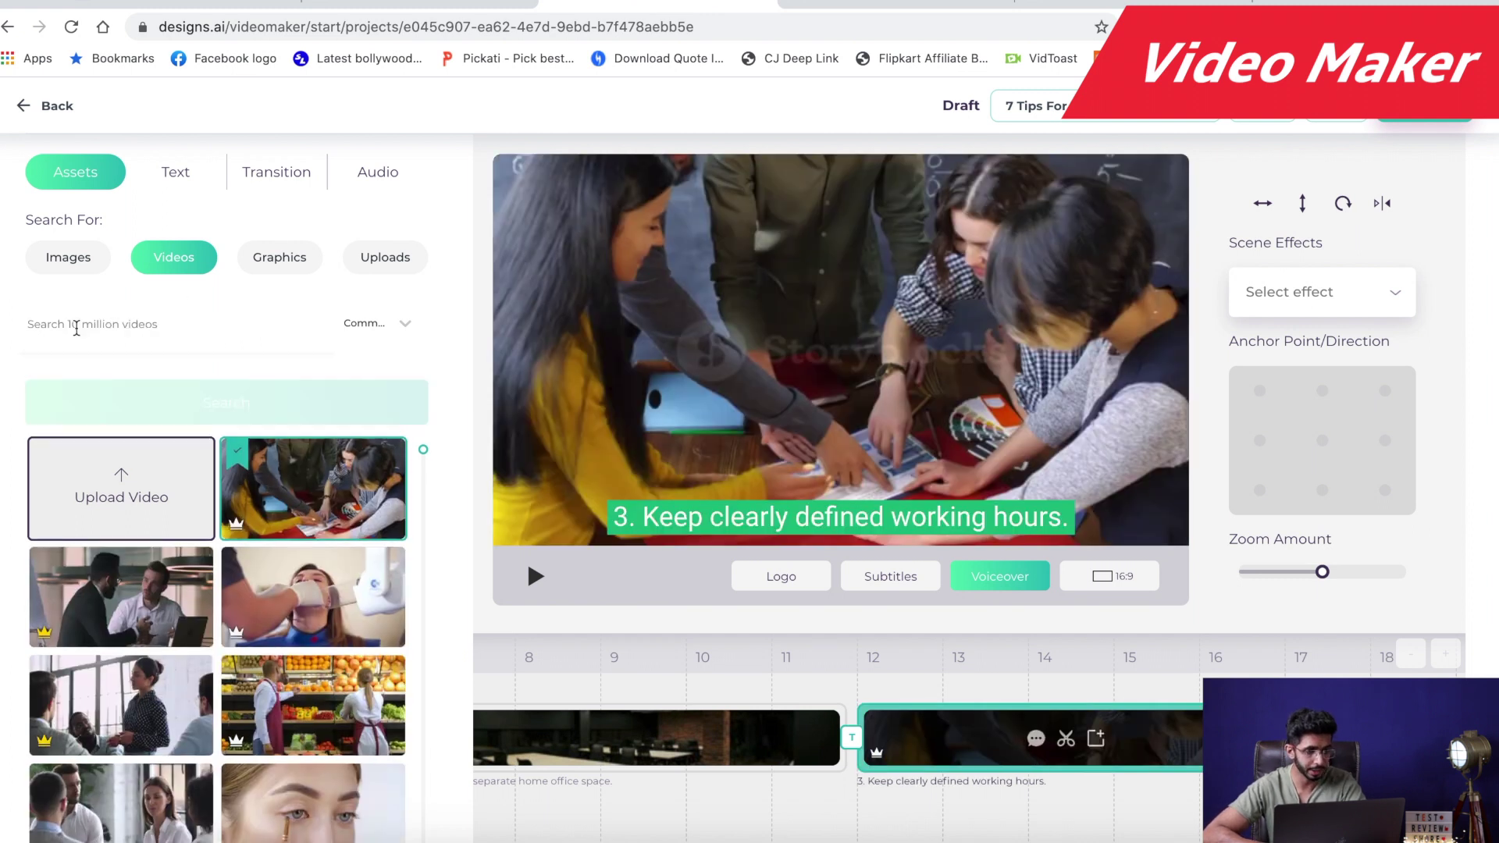
pyautogui.write('time')
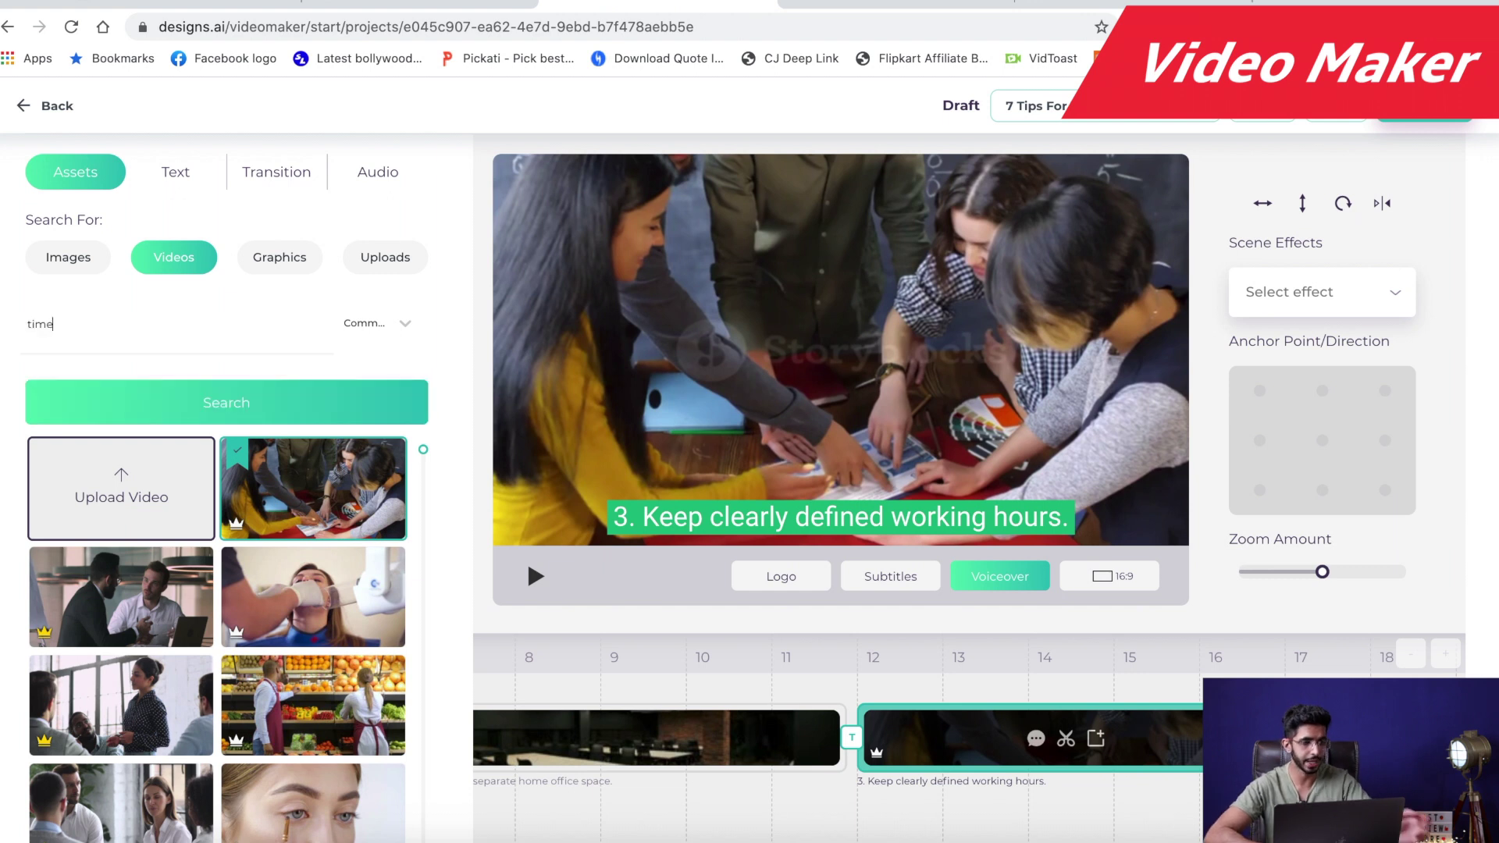
pyautogui.press('Return')
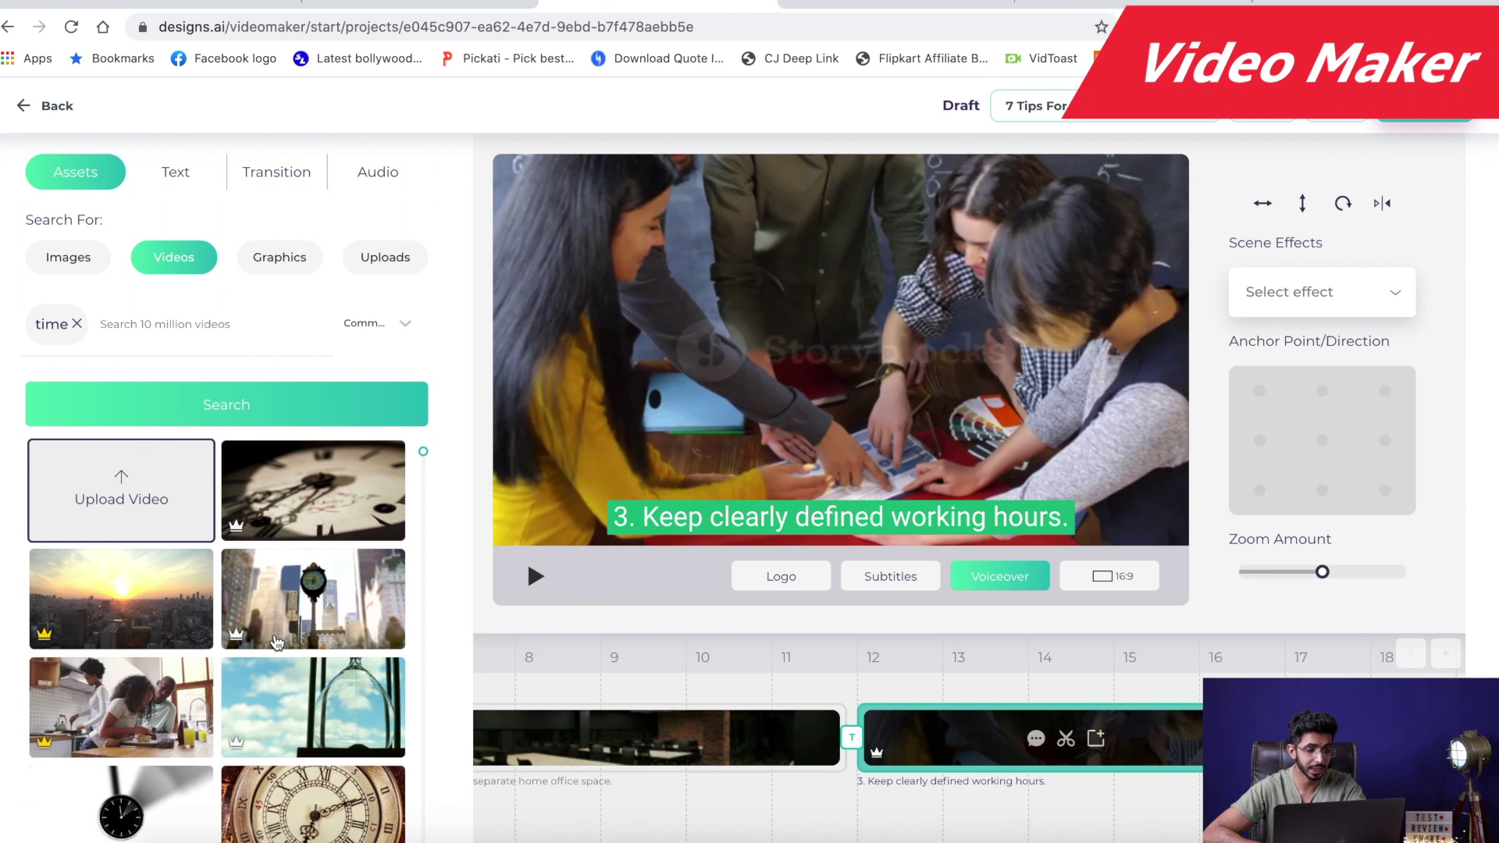
pyautogui.scroll(-3, 277, 642)
pyautogui.scroll(-2, 276, 642)
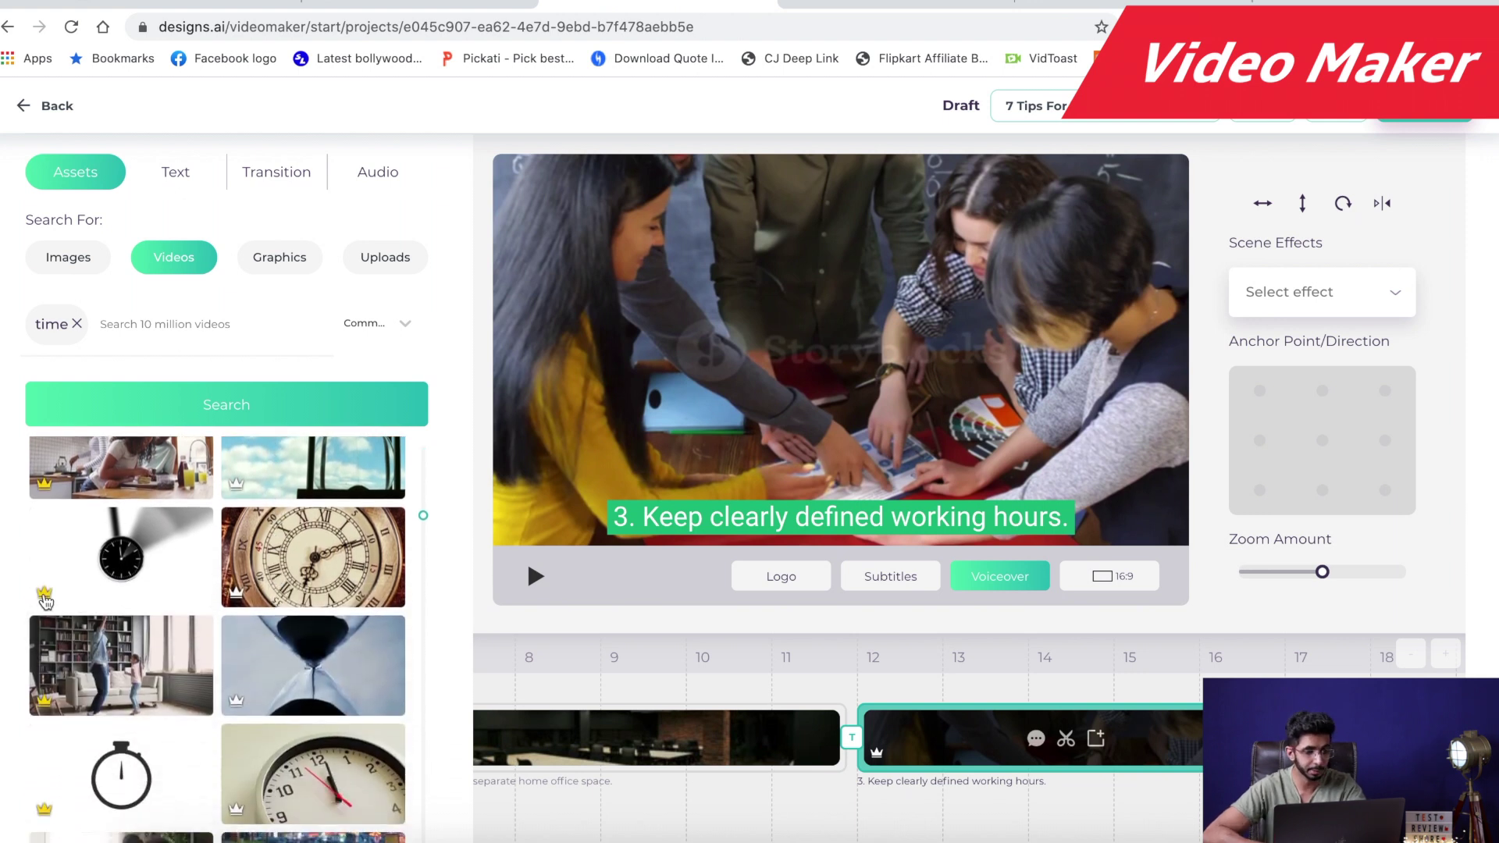
pyautogui.moveTo(45, 599)
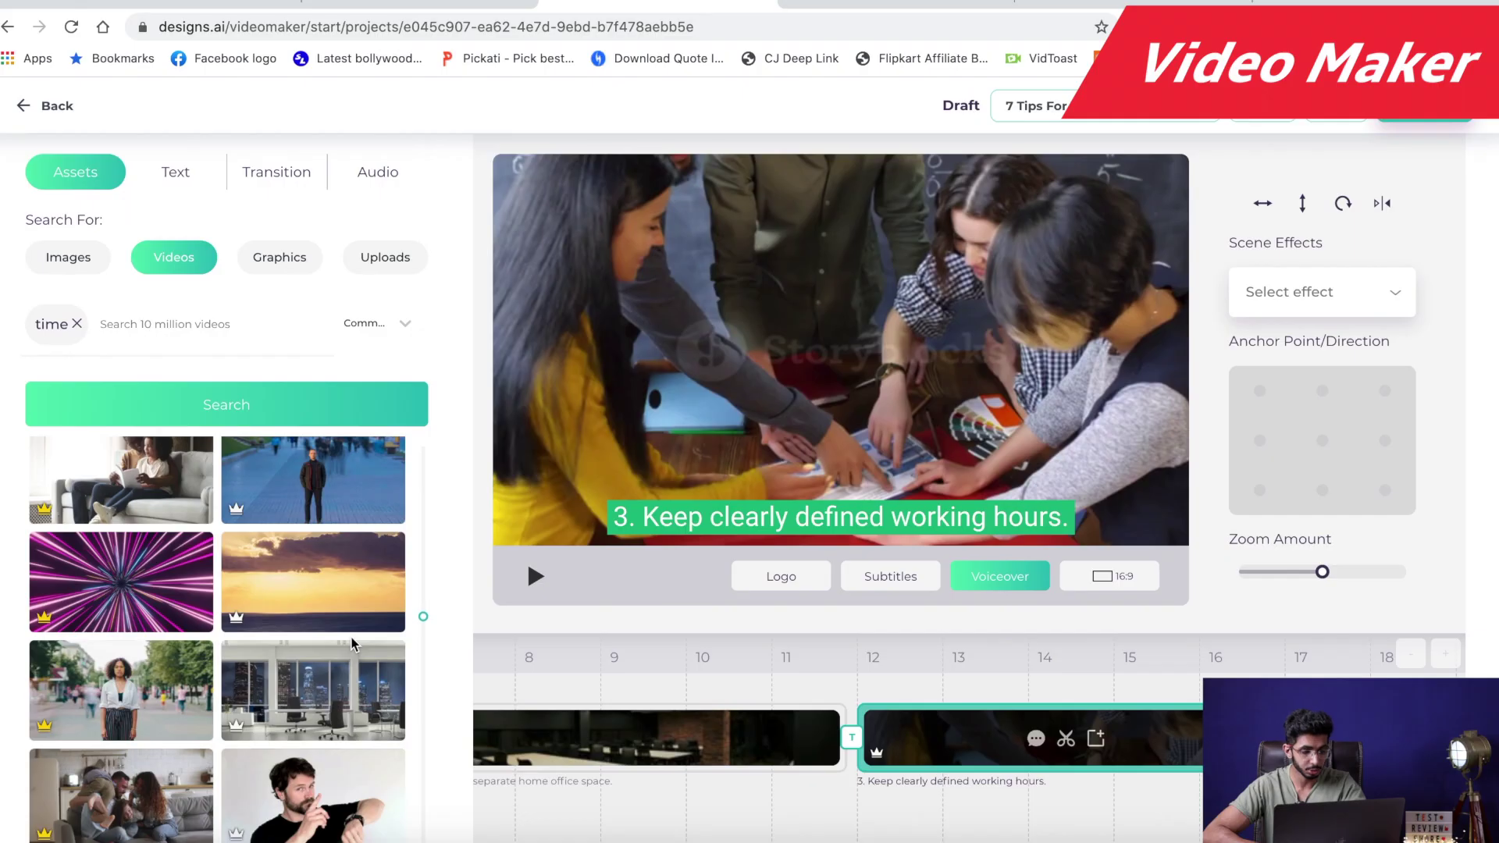
pyautogui.scroll(-2, 324, 734)
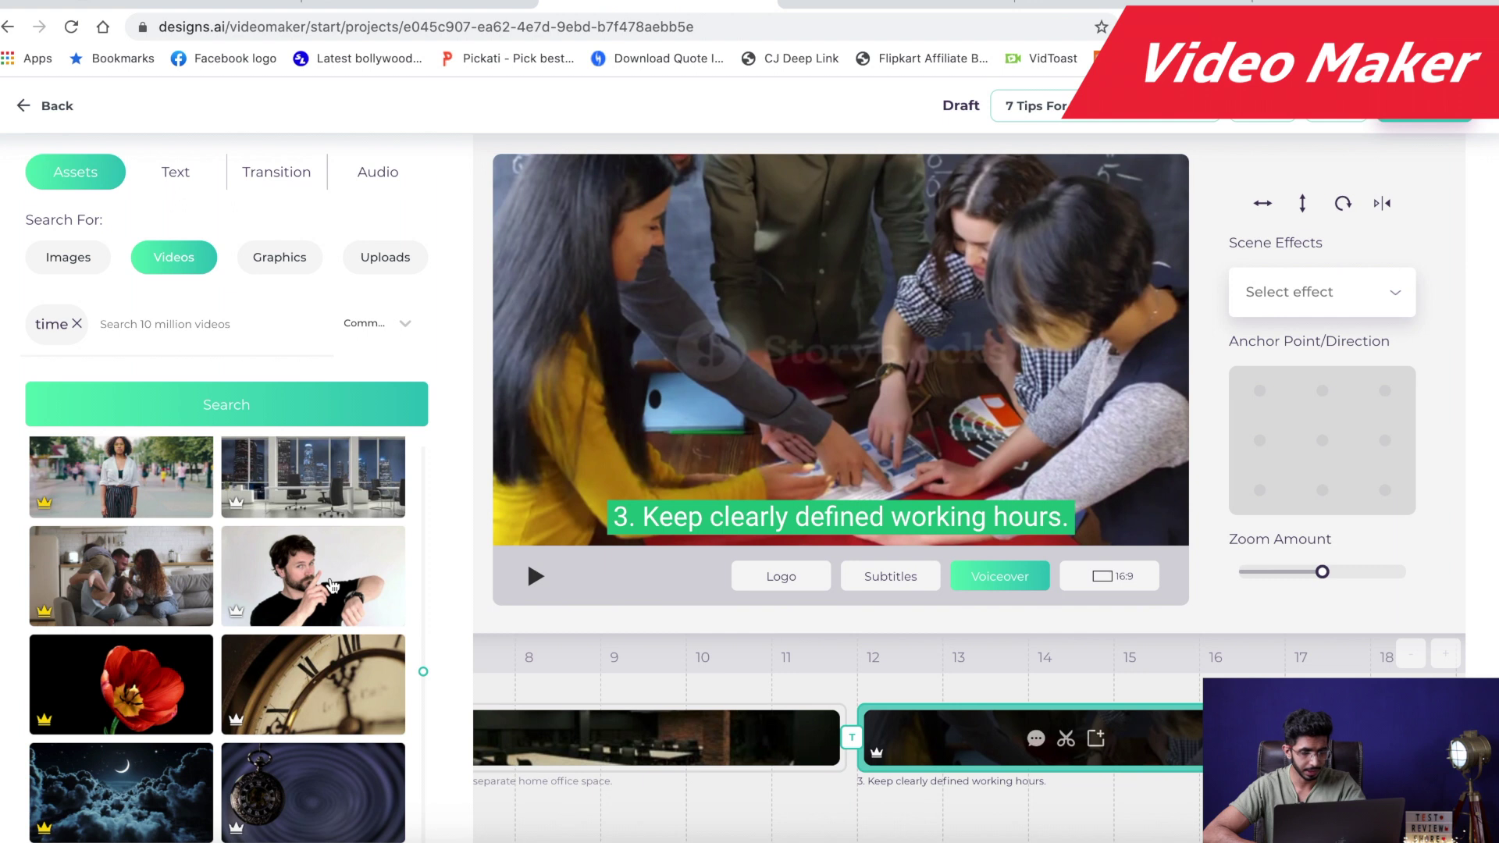
pyautogui.click(333, 586)
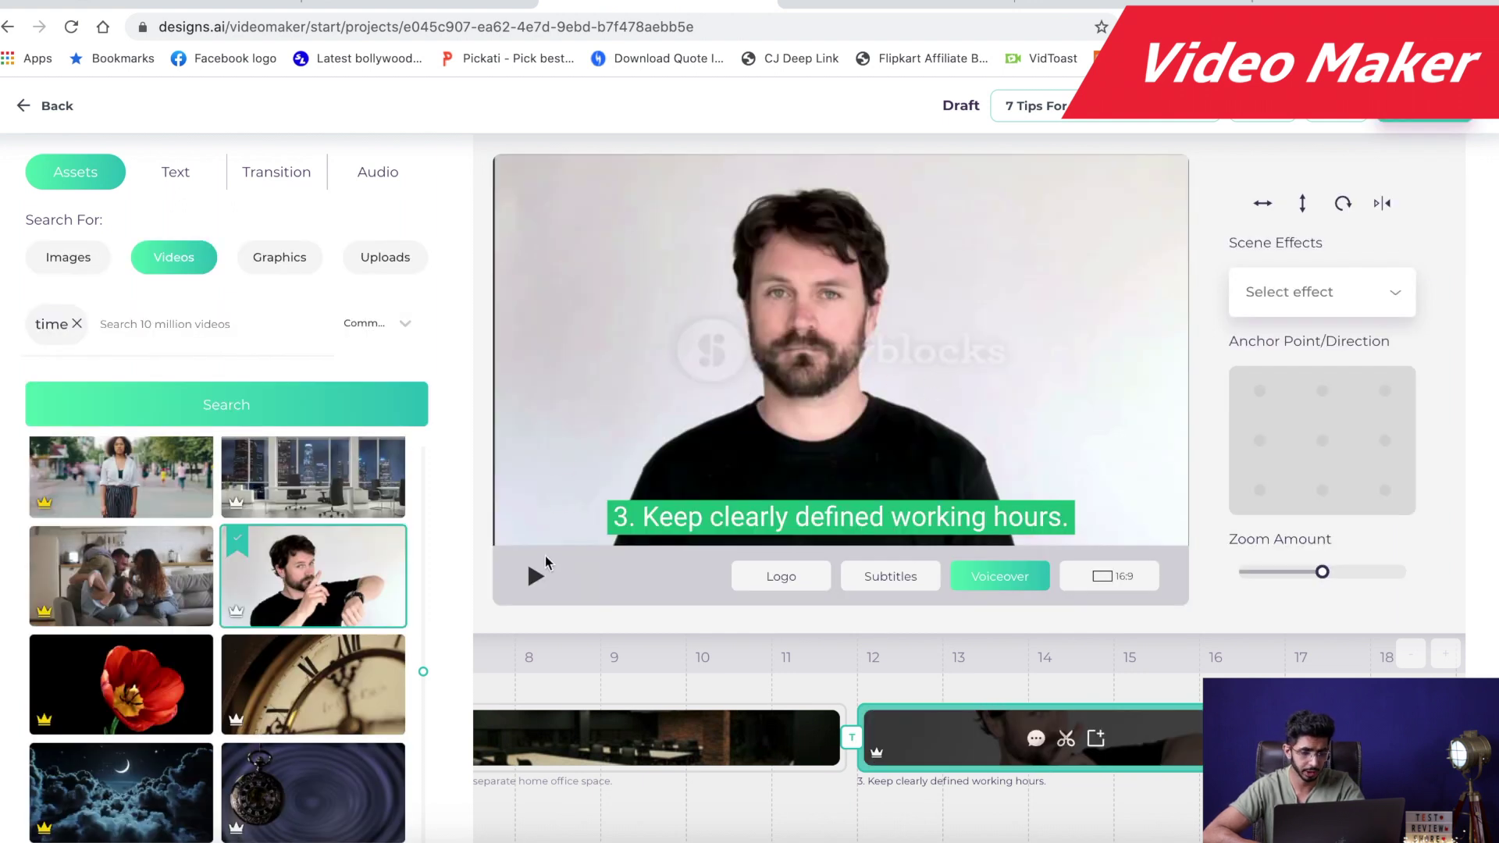
# Play the video preview, skip ahead to later scenes, then stop it.
pyautogui.click(531, 584)
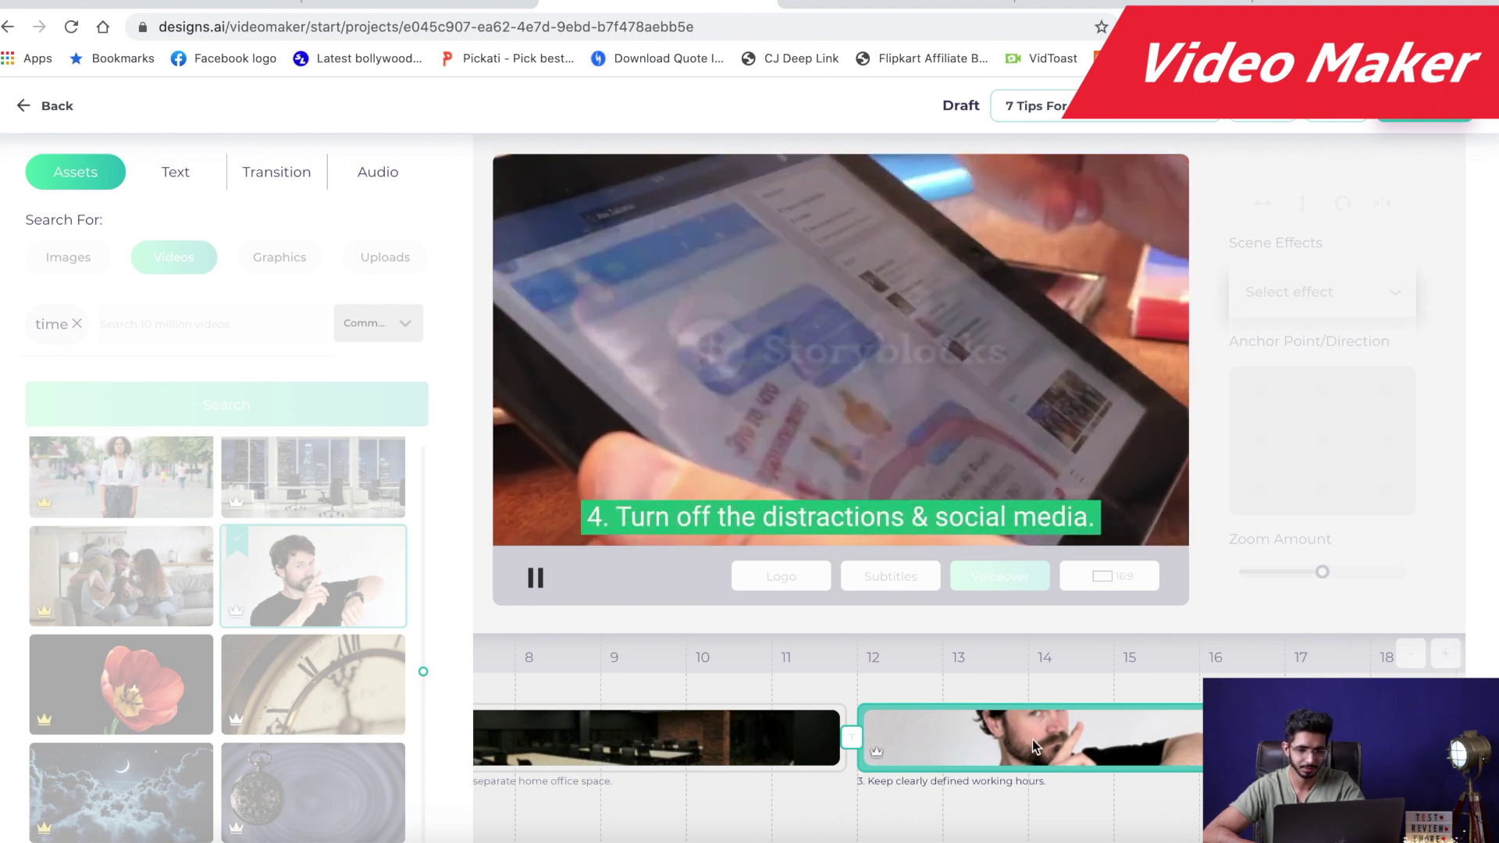
pyautogui.moveTo(1032, 738); pyautogui.dragTo(775, 746)
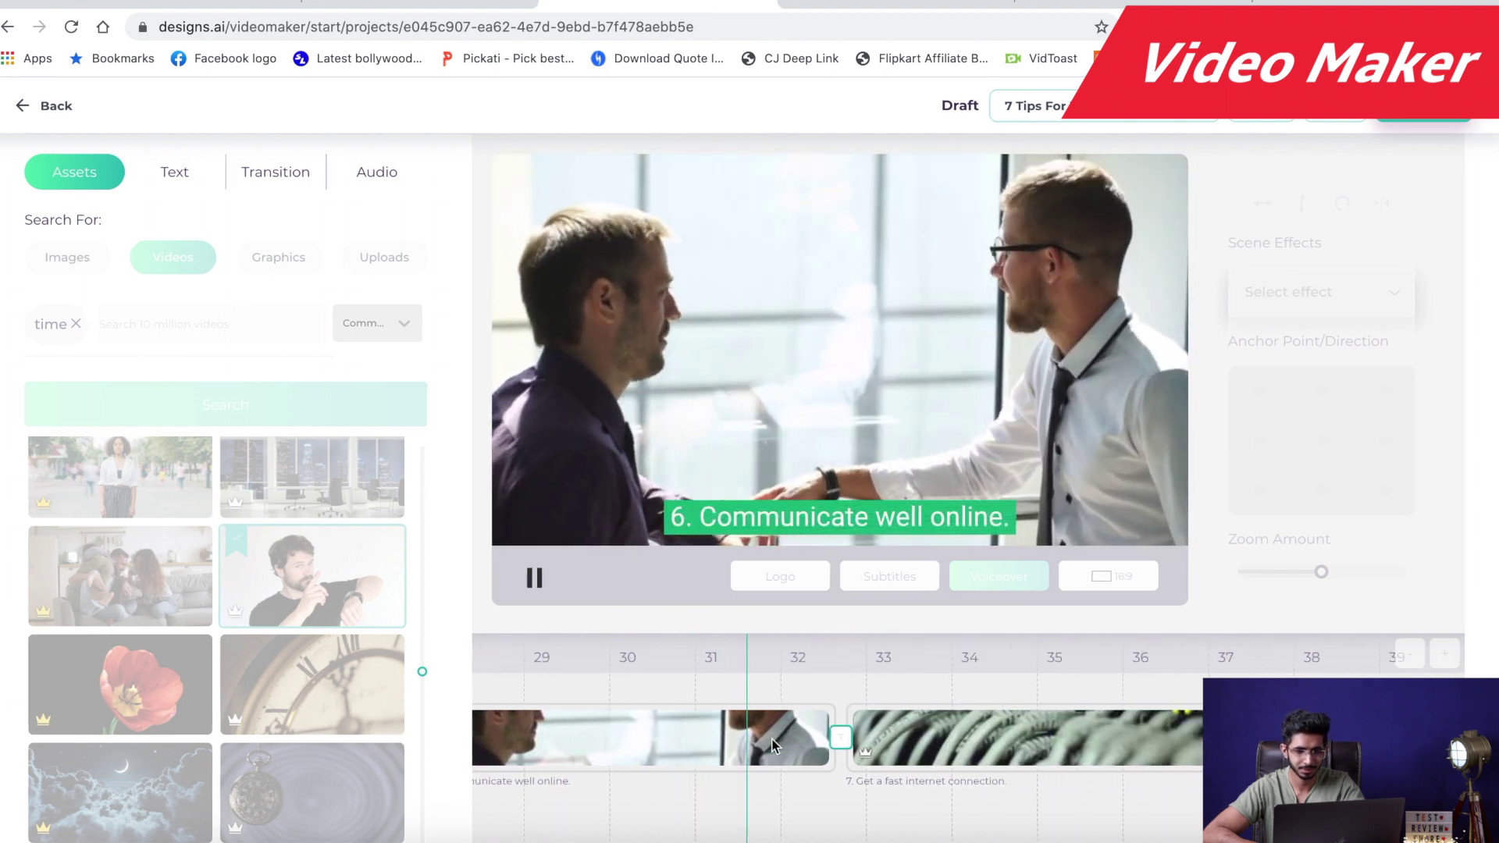
pyautogui.click(852, 712)
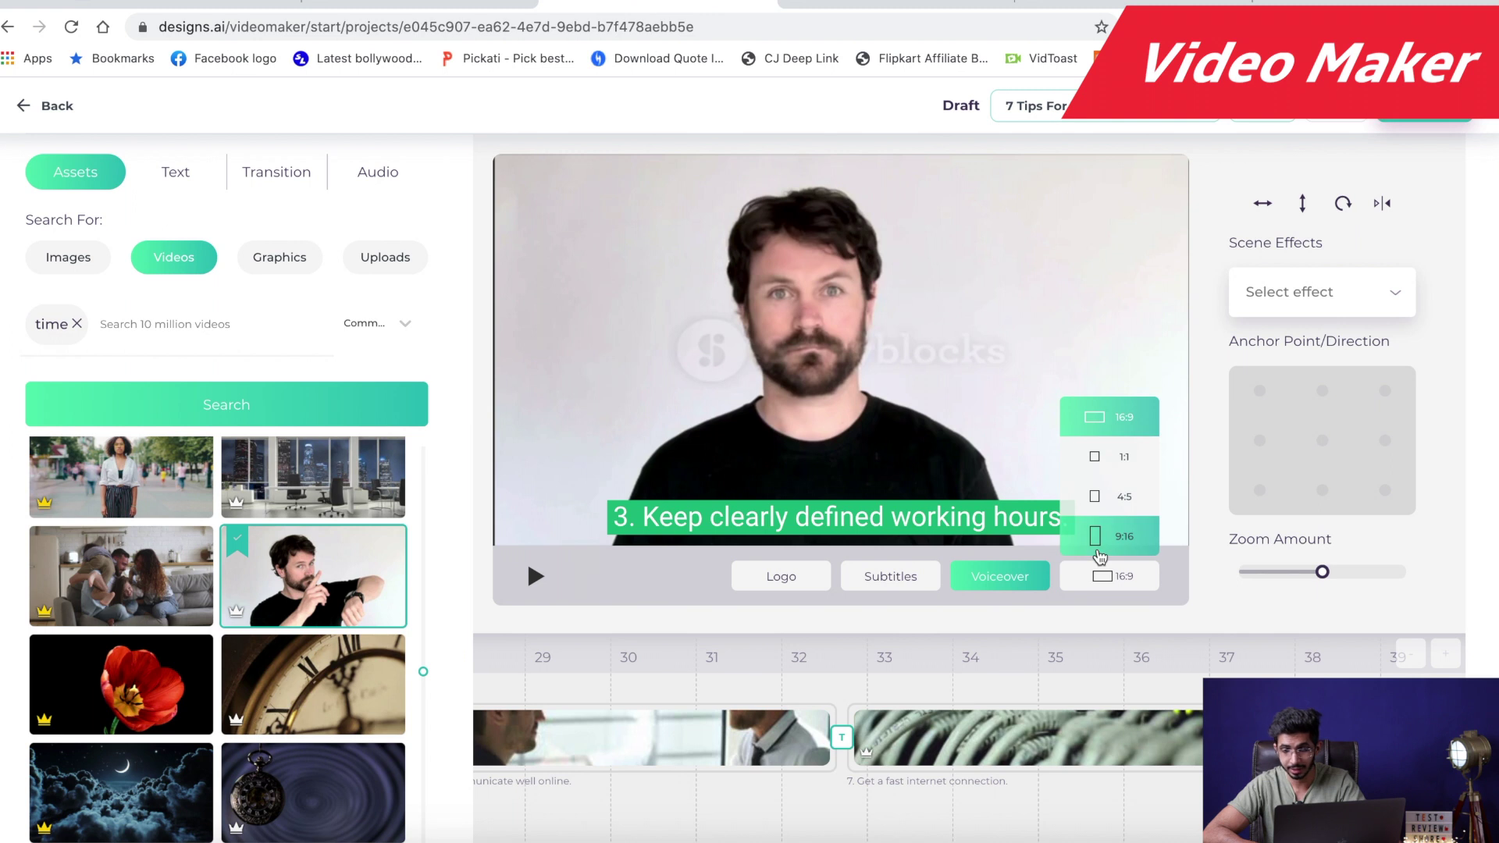
# Switch the video to 9:16 portrait and request its download.
pyautogui.click(1101, 537)
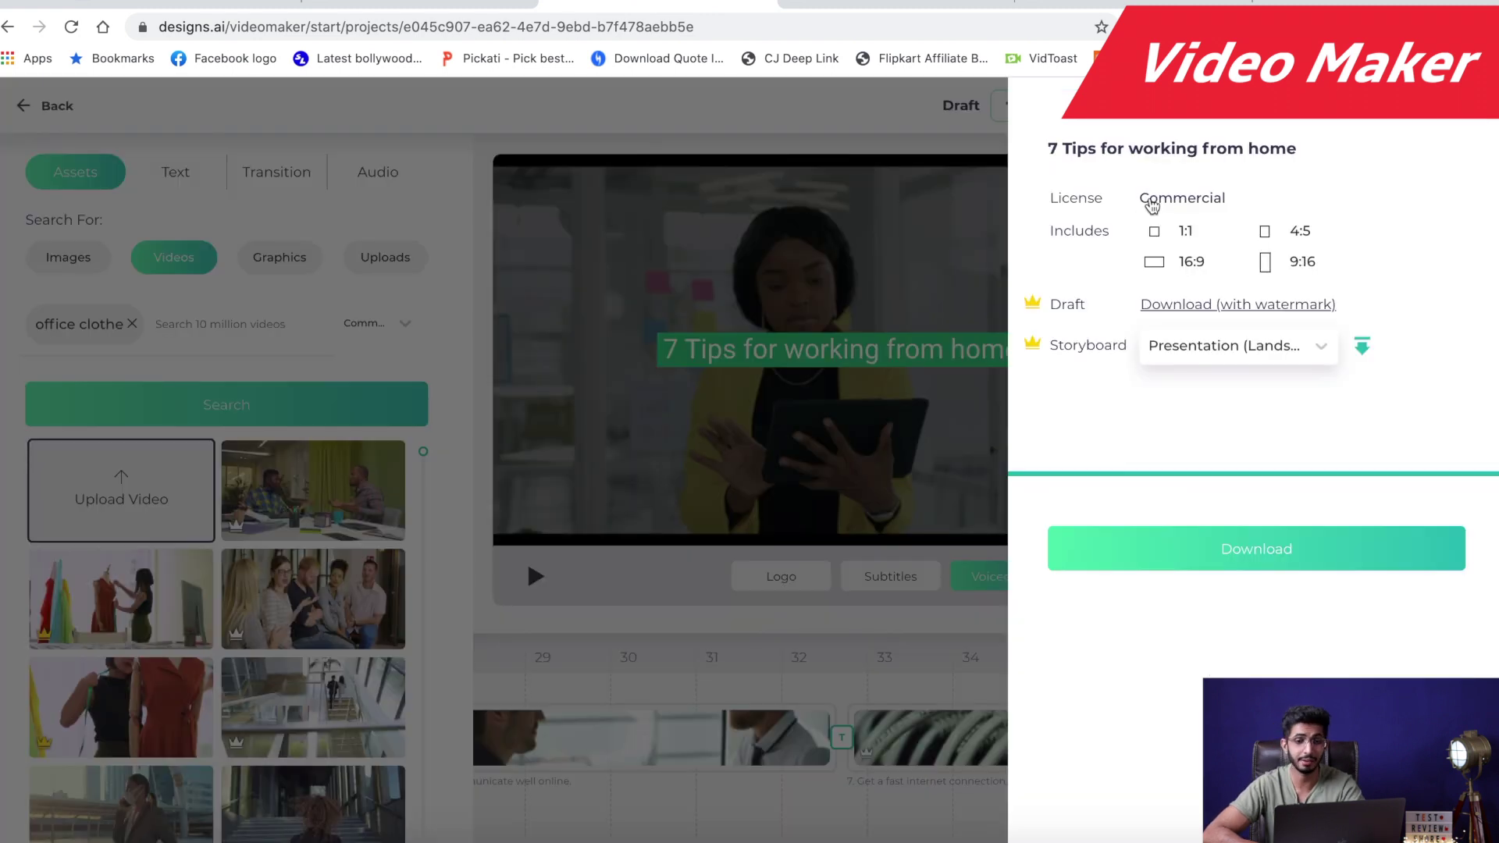
pyautogui.click(1158, 546)
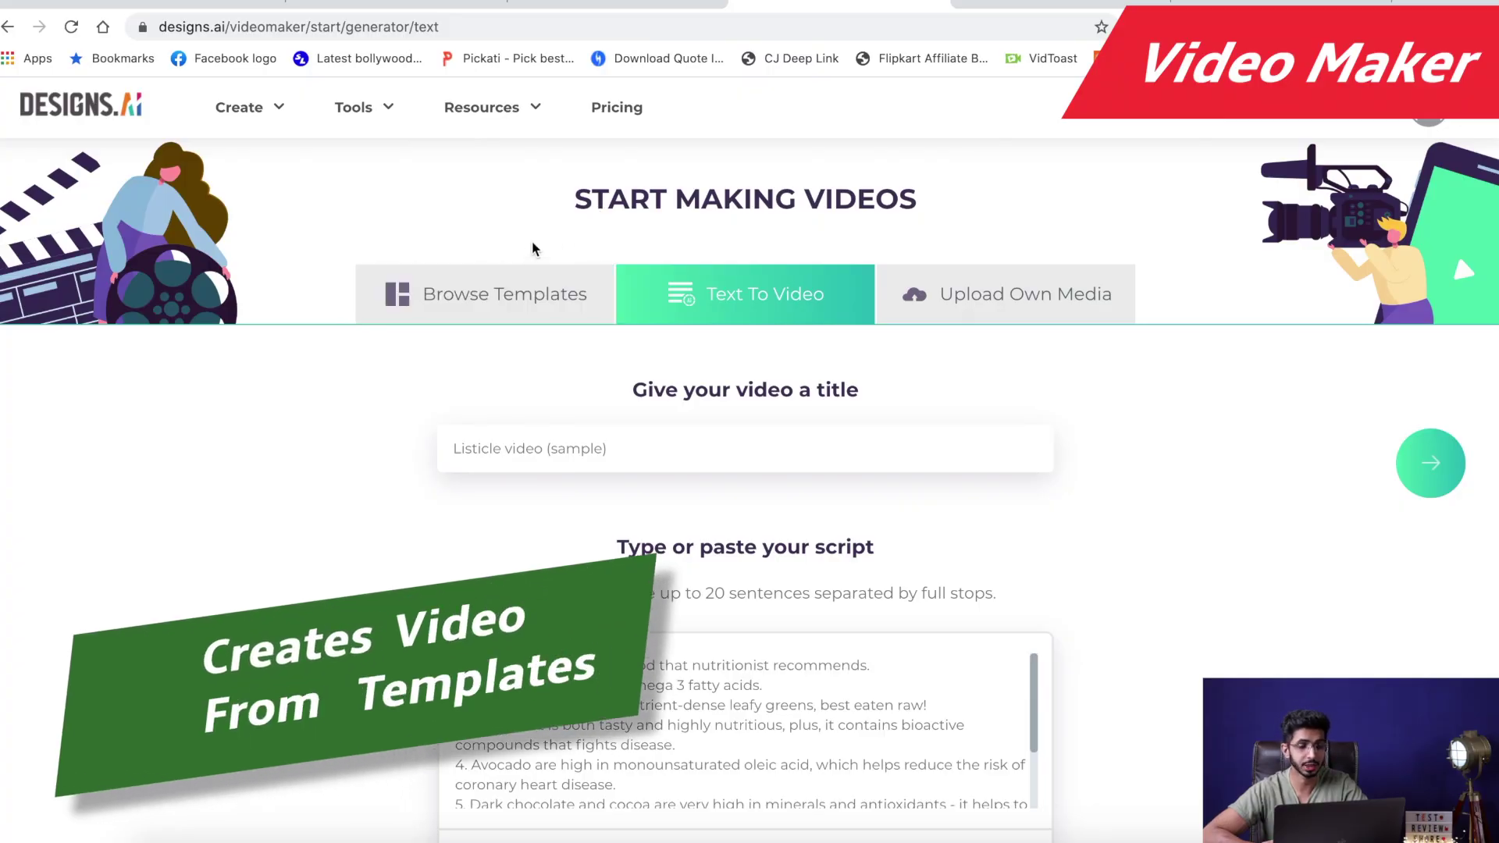
# Filter templates to Listicles and preview '8 Most Beautiful Places on Earth'.
pyautogui.click(435, 304)
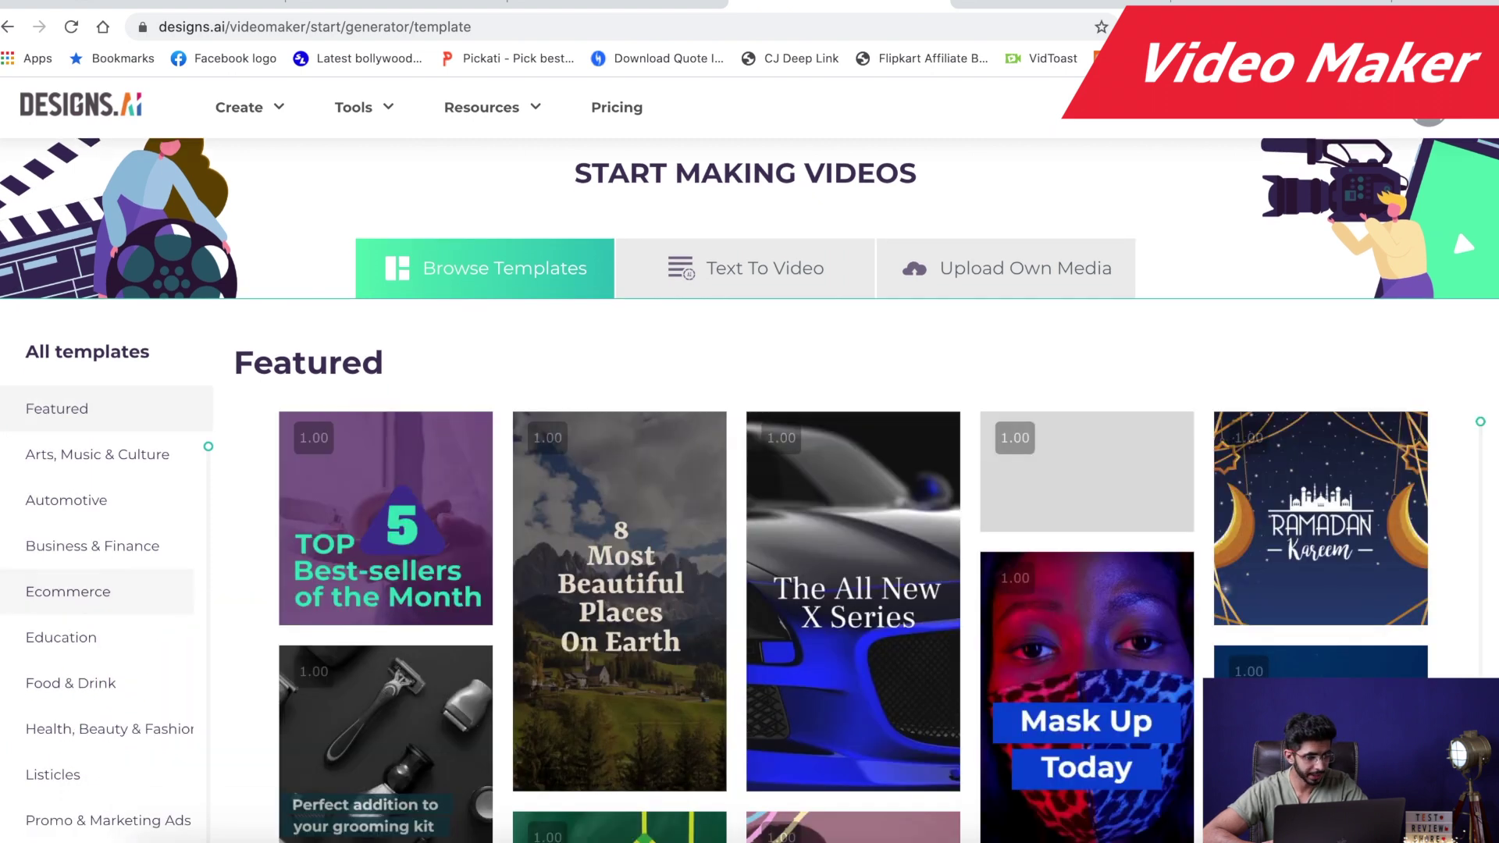
pyautogui.scroll(-1, 94, 581)
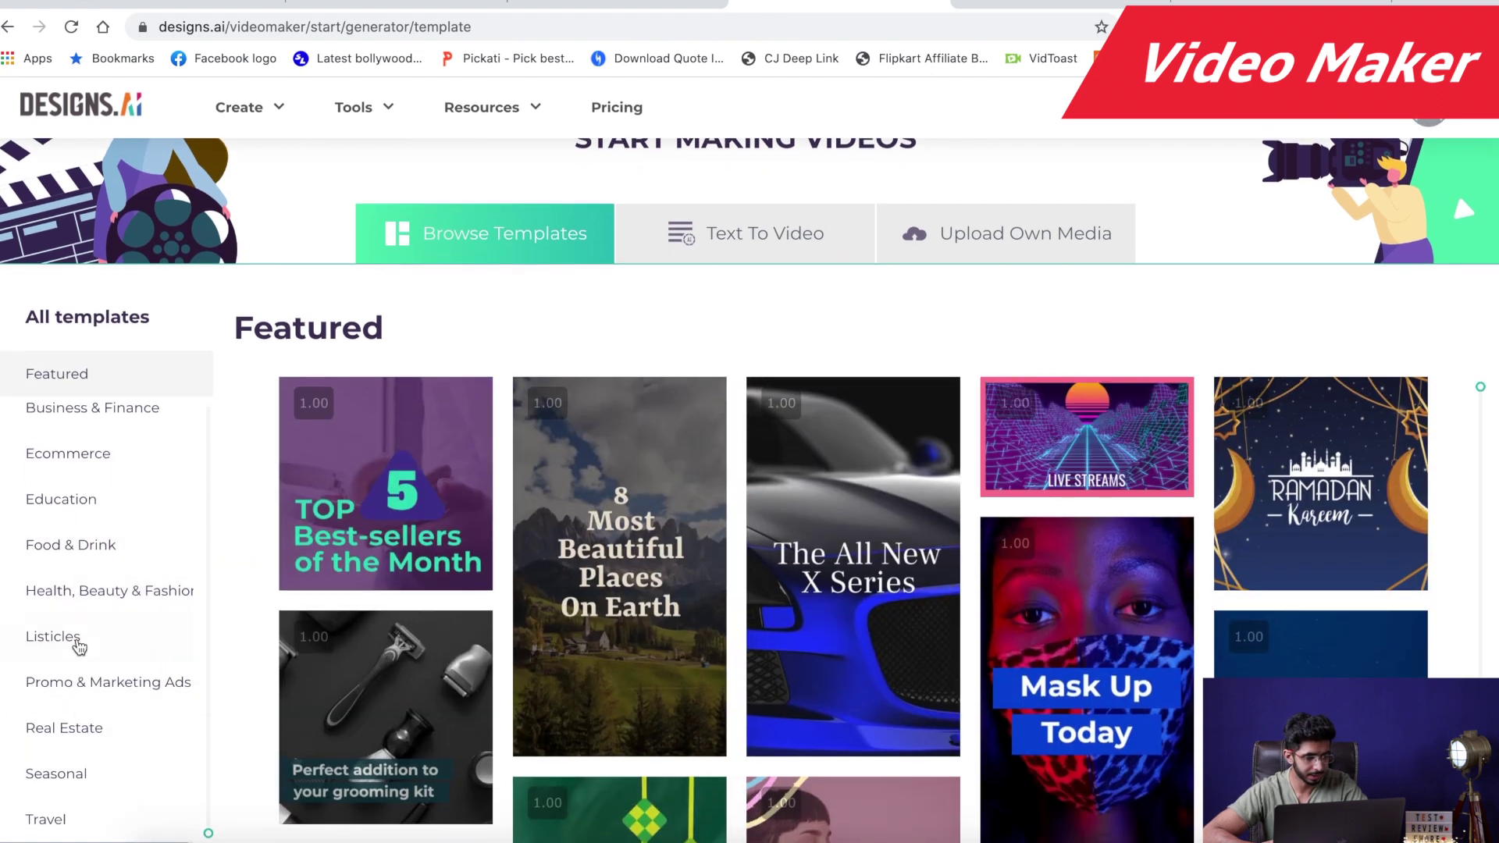
pyautogui.click(78, 645)
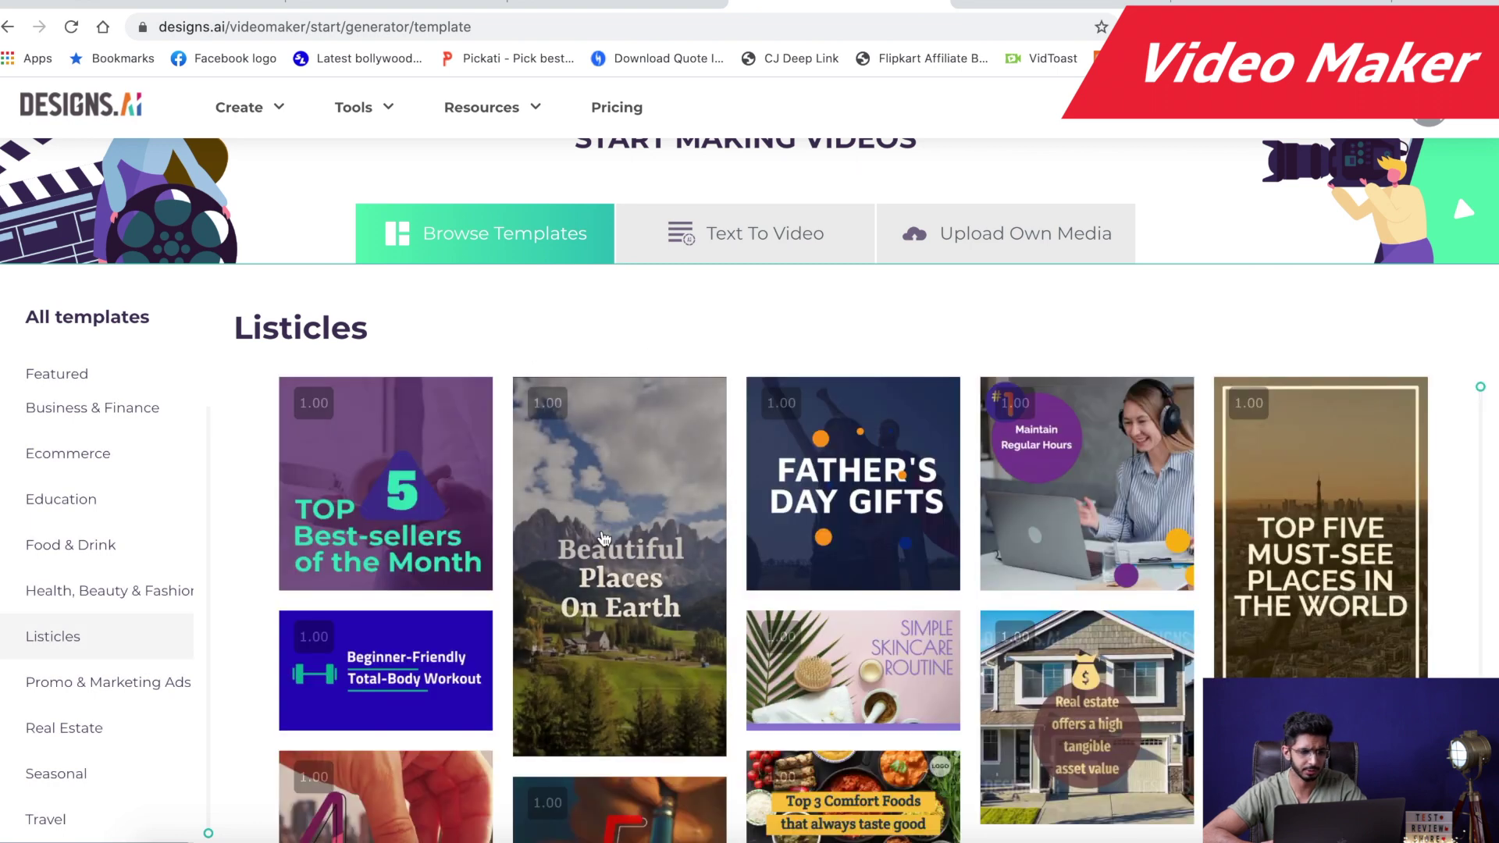
pyautogui.click(603, 538)
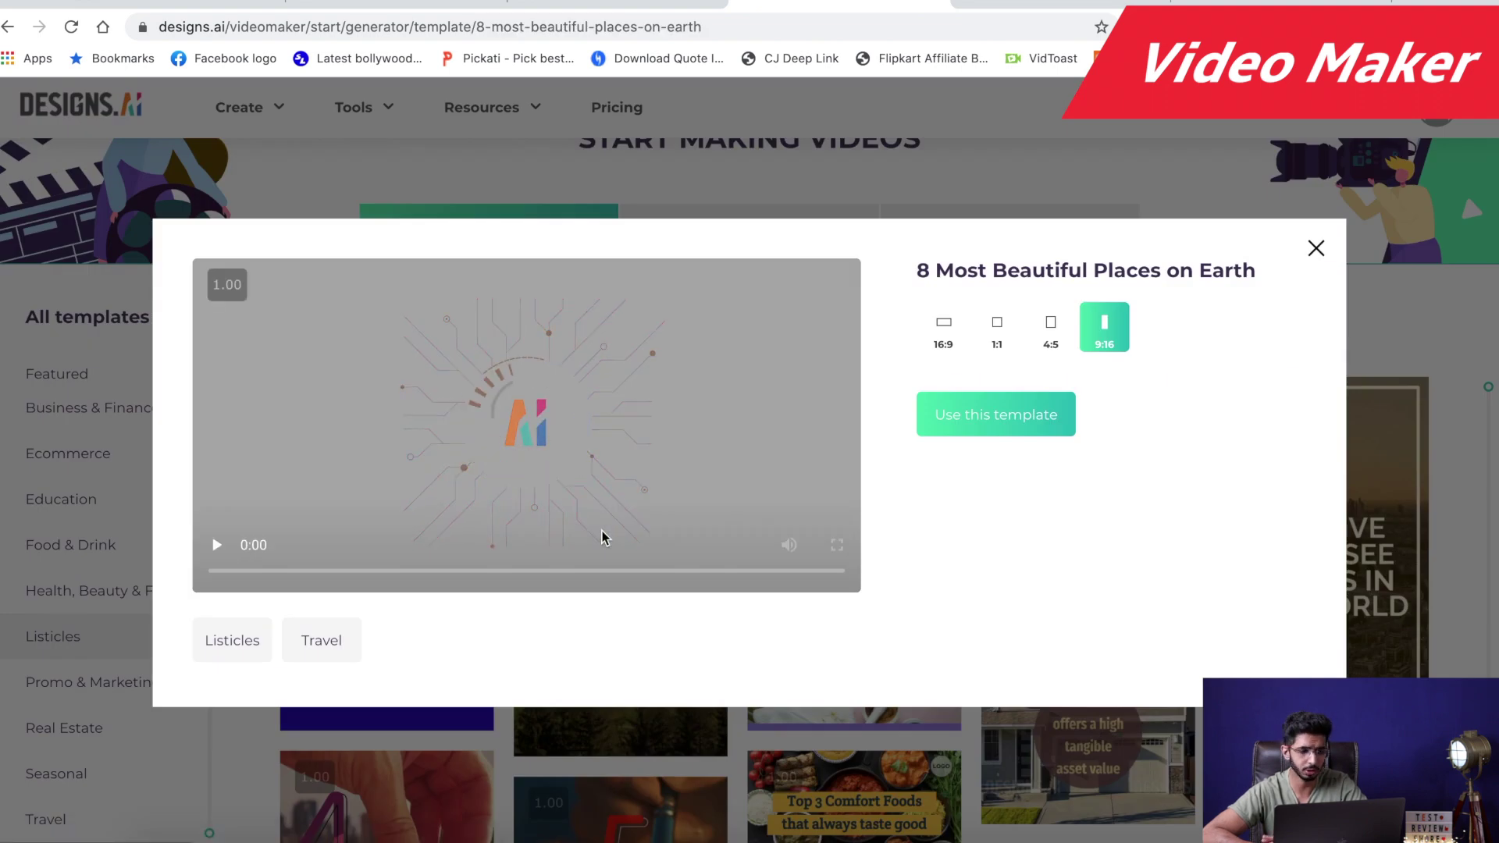
pyautogui.scroll(-2, 552, 542)
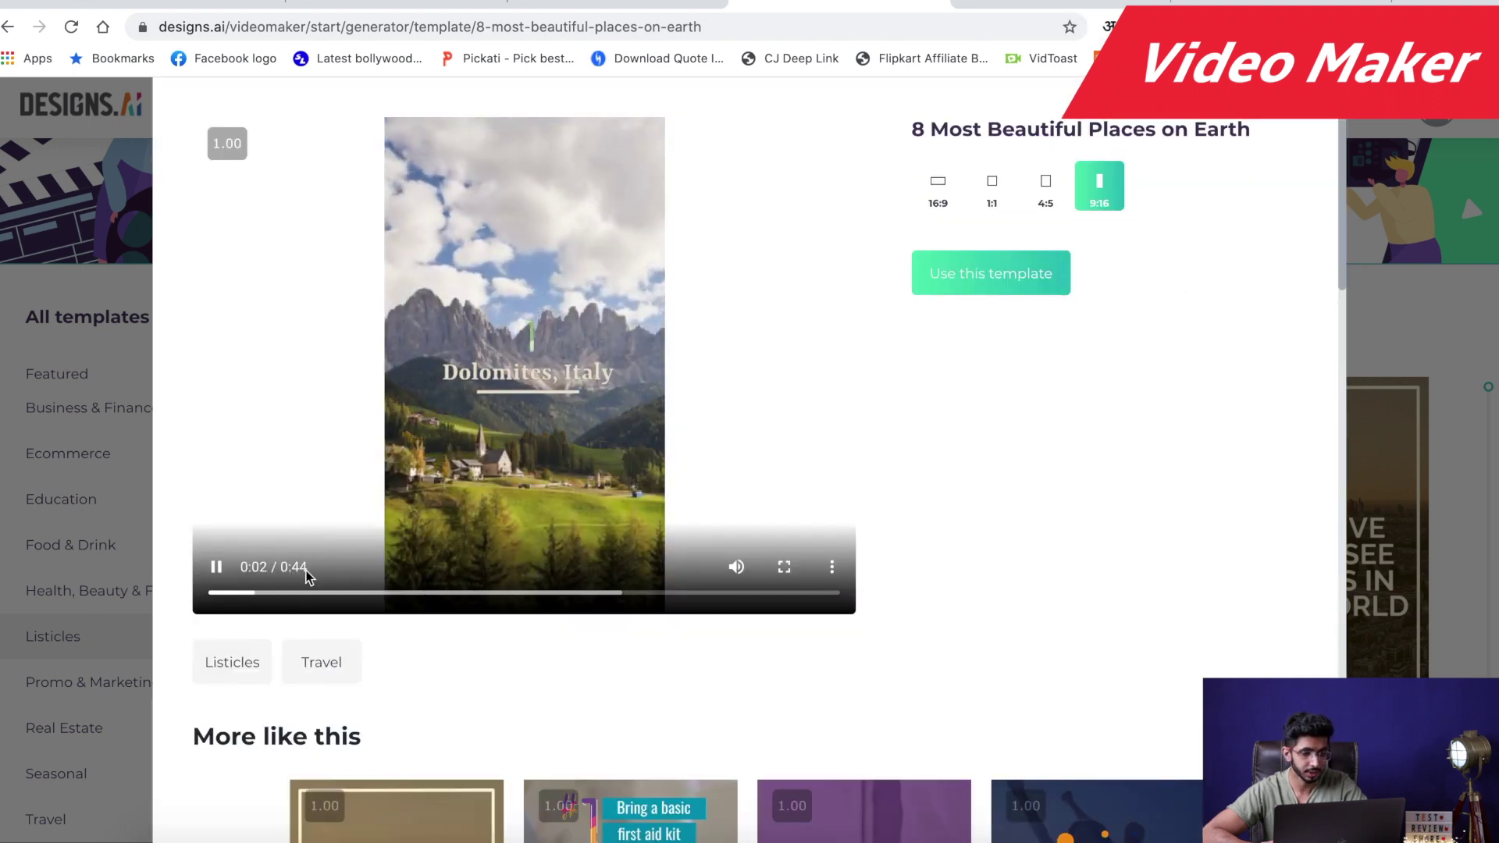
# Start a project from the 8 Most Beautiful Places on Earth template and select the Dolomites and Vinicunca scenes.
pyautogui.click(951, 287)
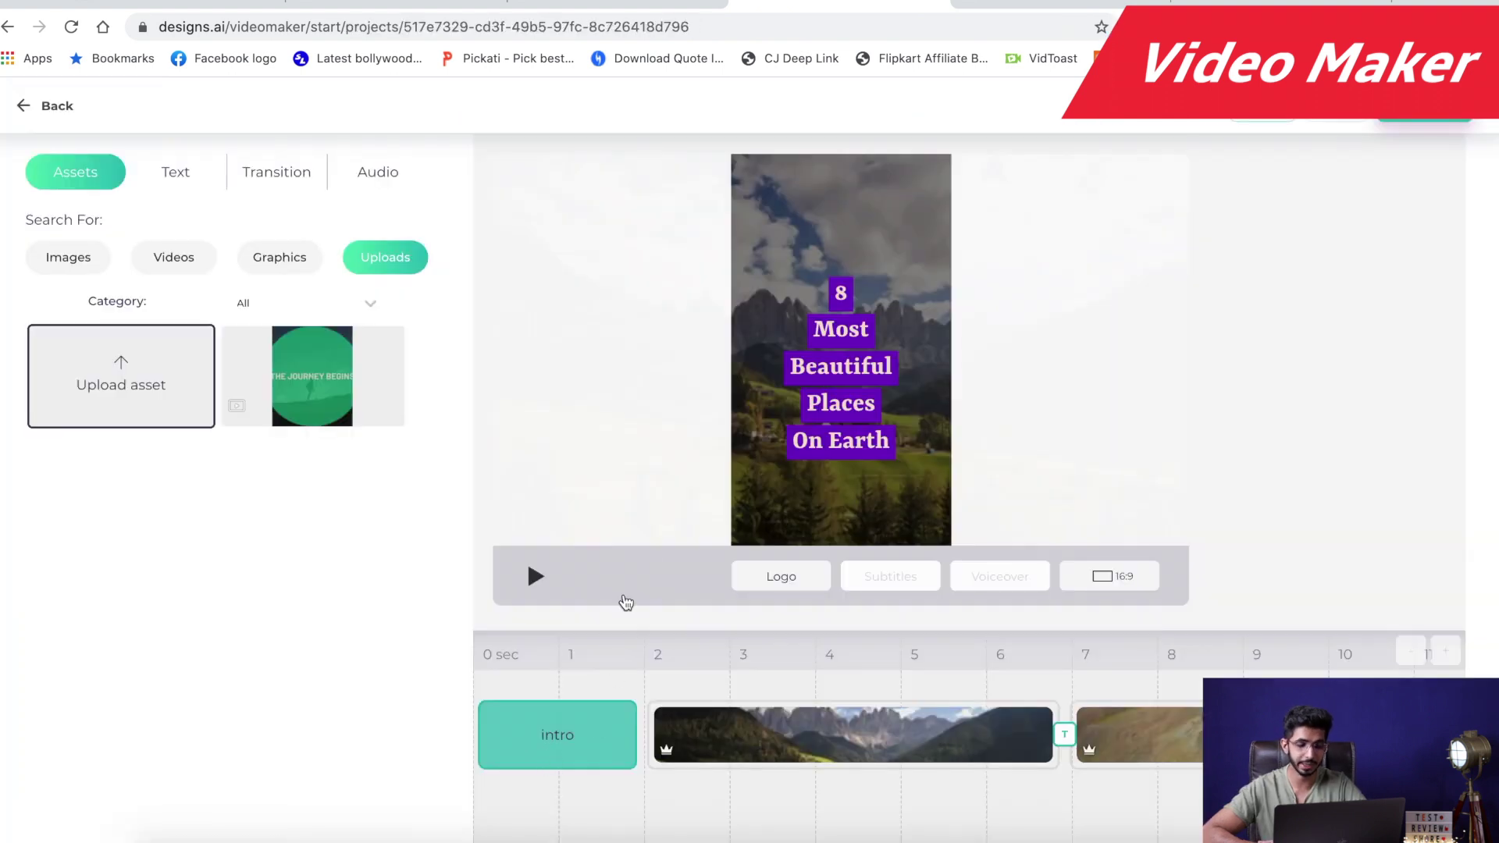
pyautogui.click(745, 738)
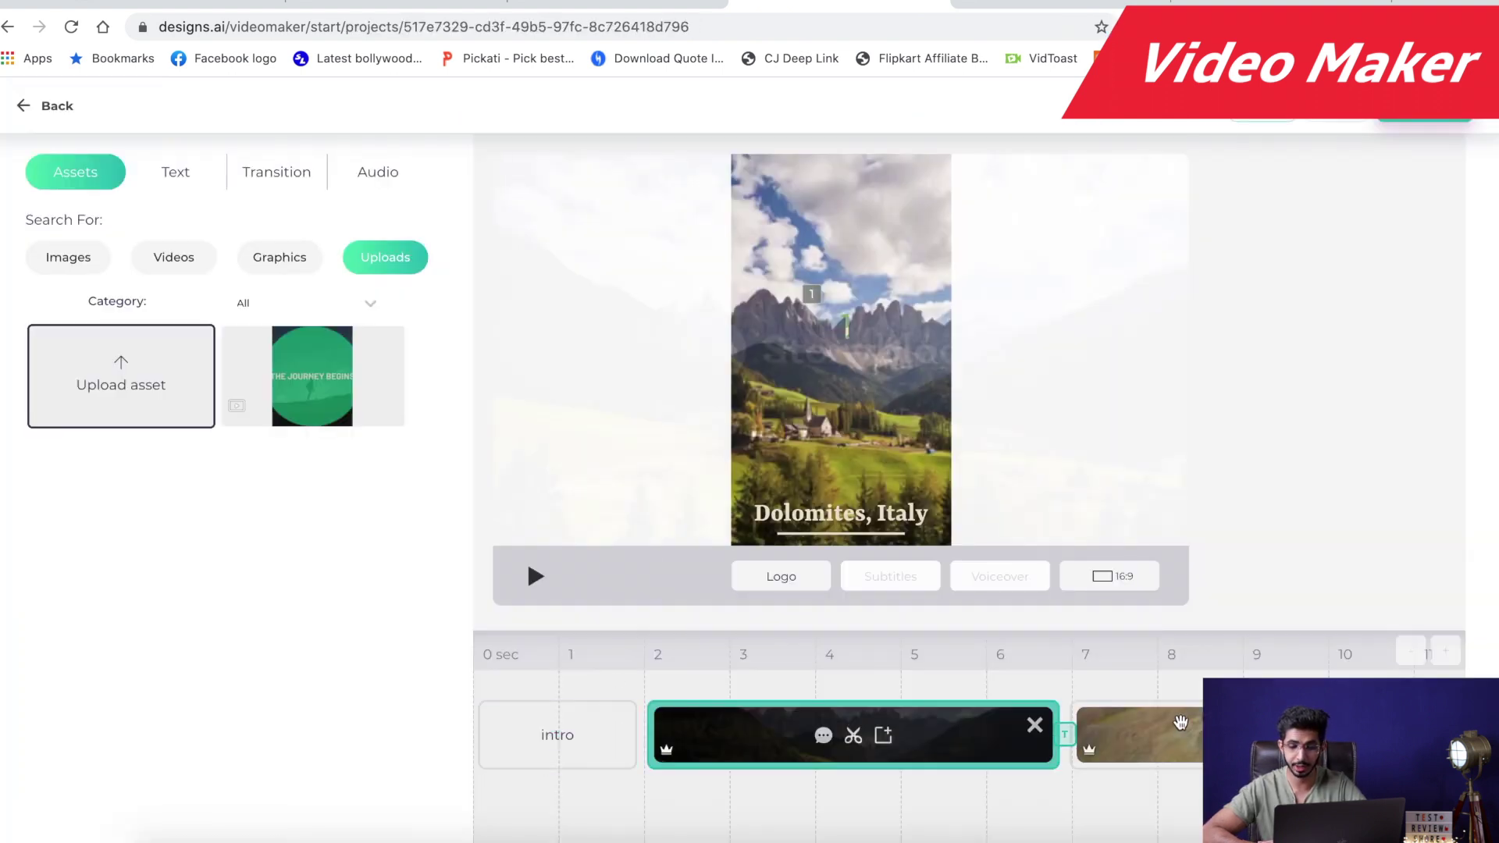
pyautogui.click(1132, 734)
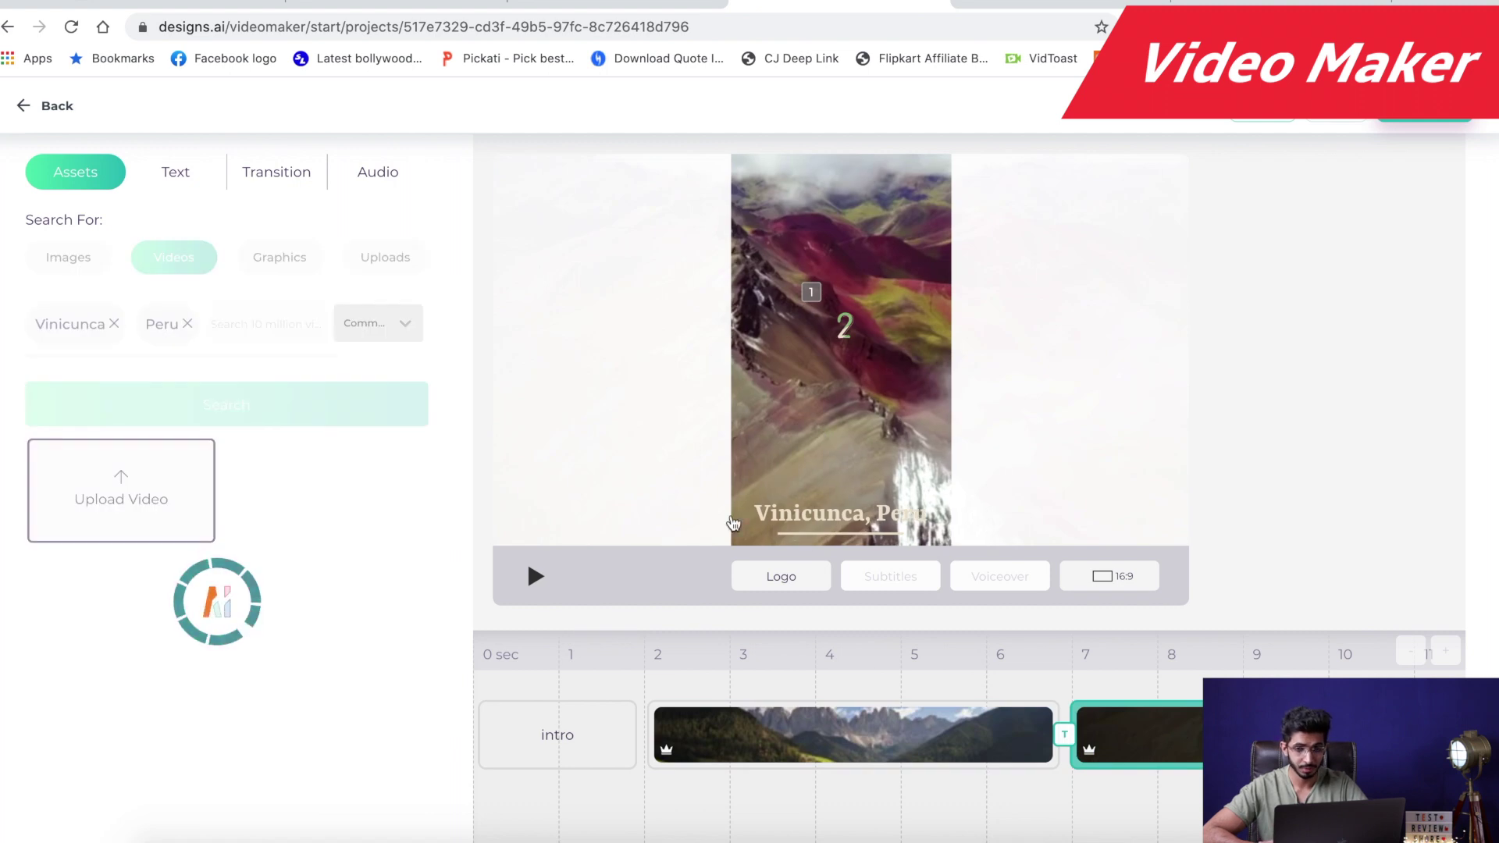